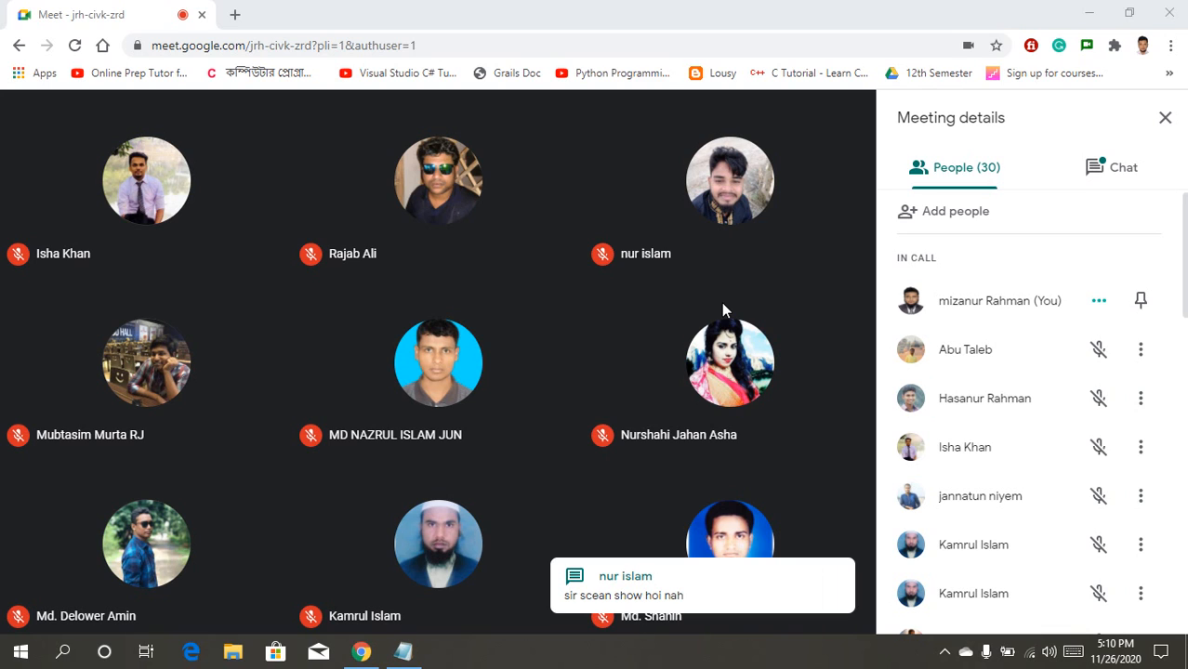
Step: Open the Present now menu in the Meet call to see the sharing choices
{"action": "mouse_move", "coordinate": [856, 538]}
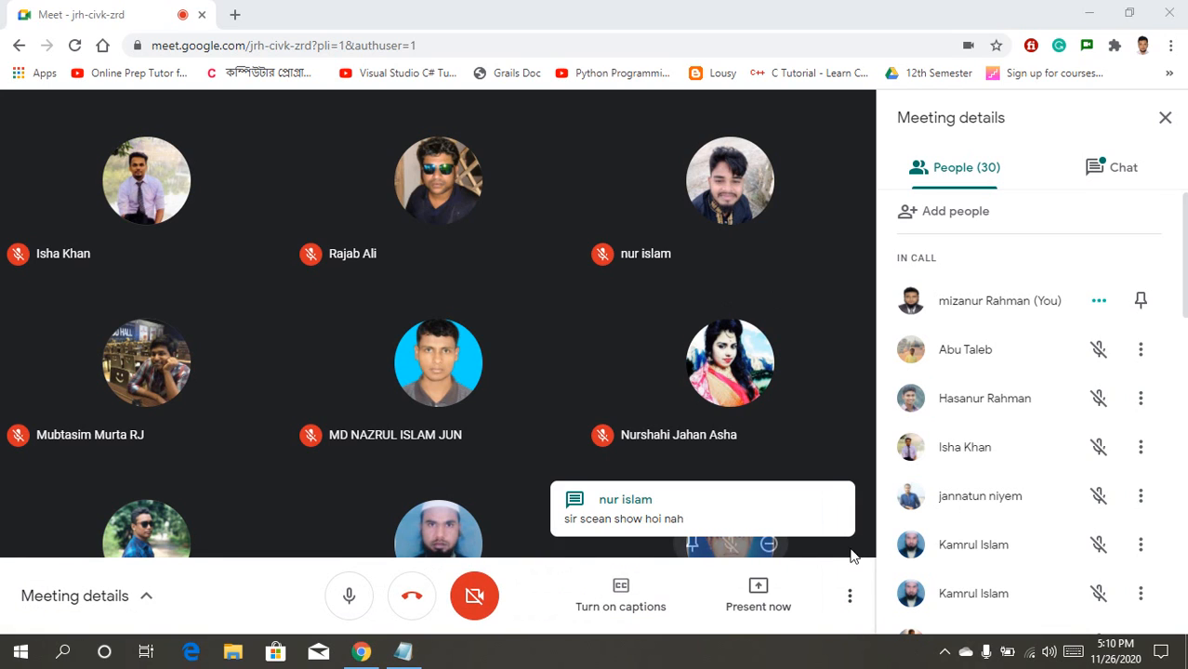
{"action": "left_click", "coordinate": [771, 607]}
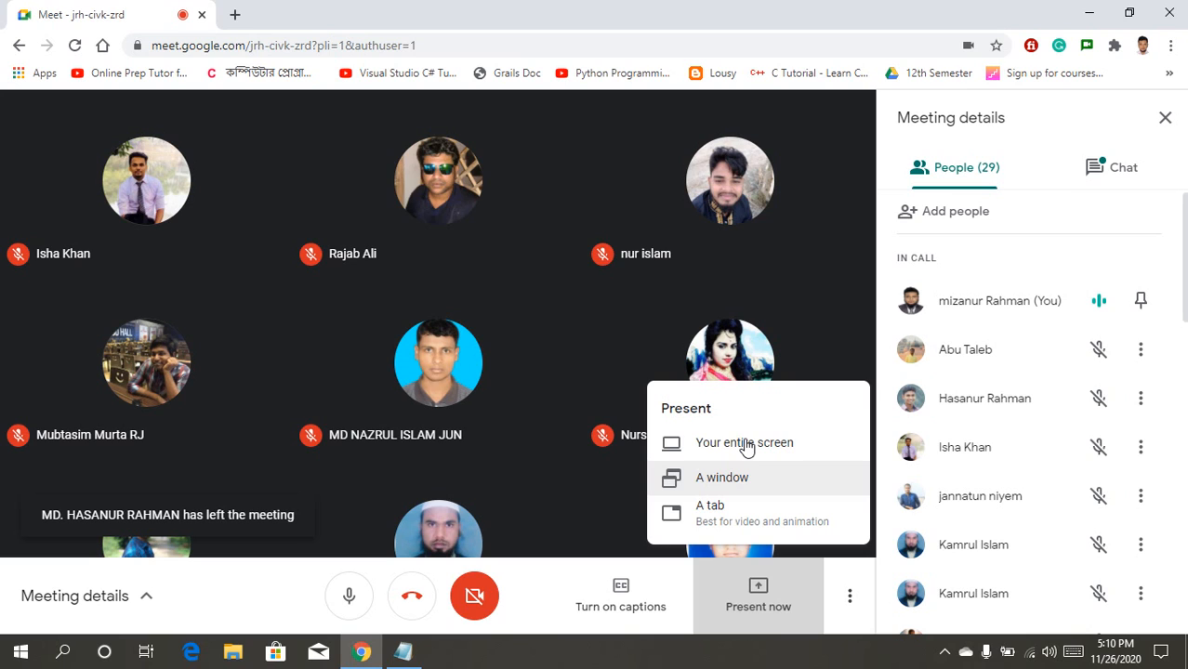
Step: Share your entire screen, picking the screen thumbnail and confirming Share
{"action": "left_click", "coordinate": [746, 445]}
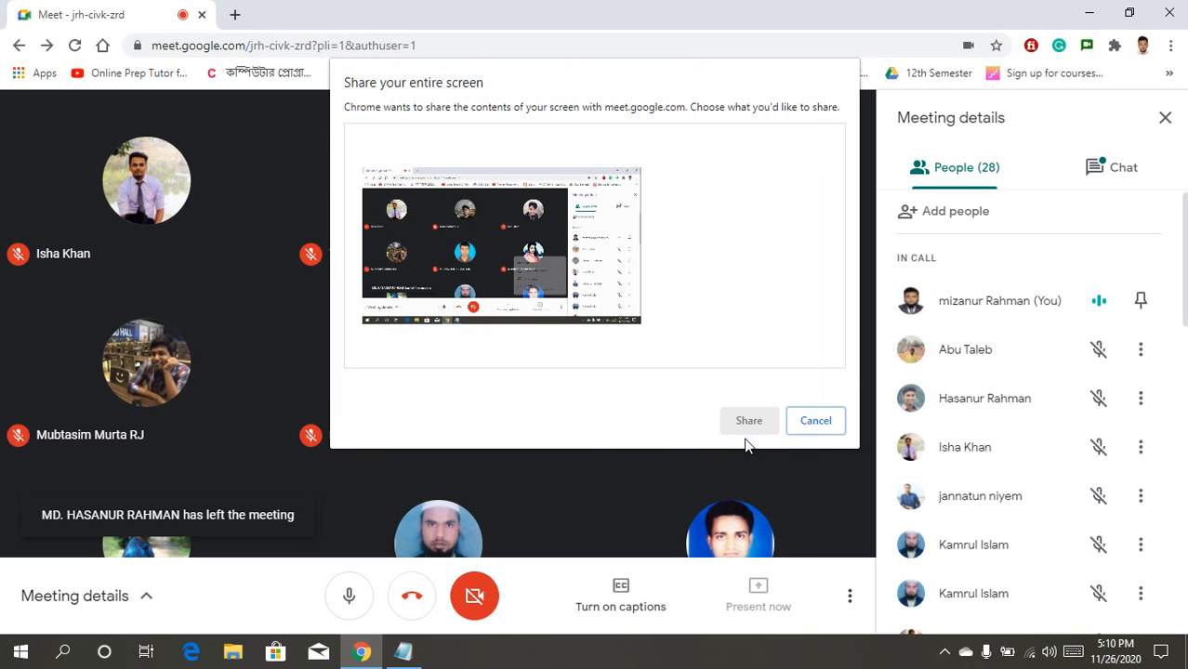
{"action": "left_click", "coordinate": [580, 308]}
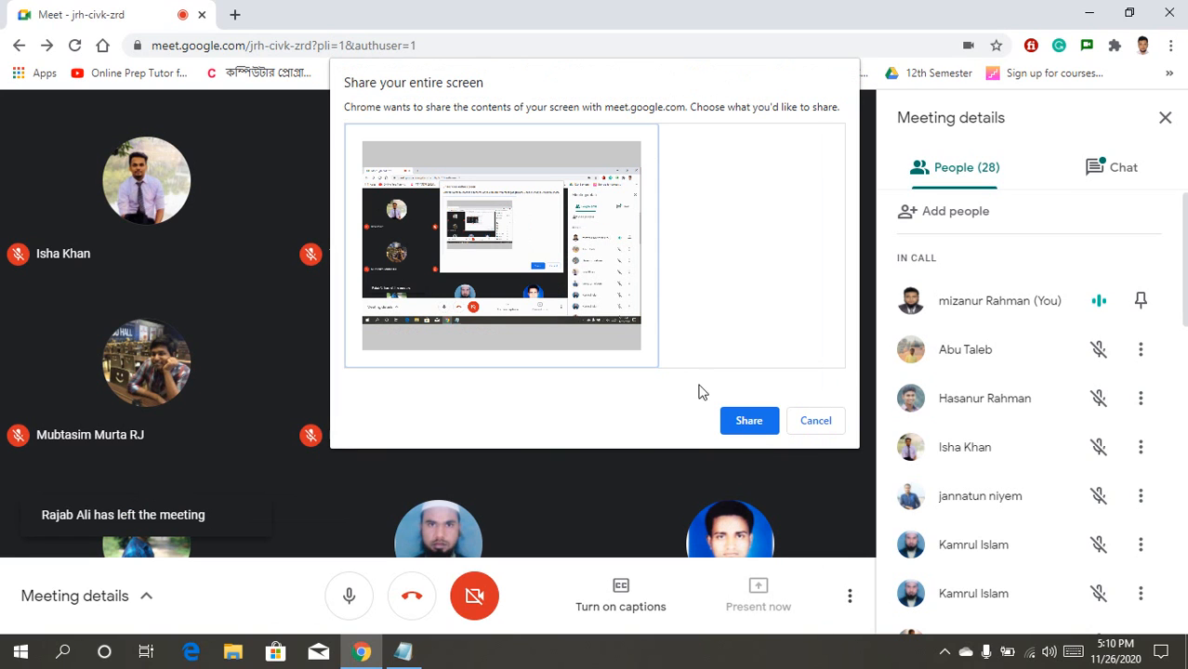
{"action": "left_click", "coordinate": [755, 422]}
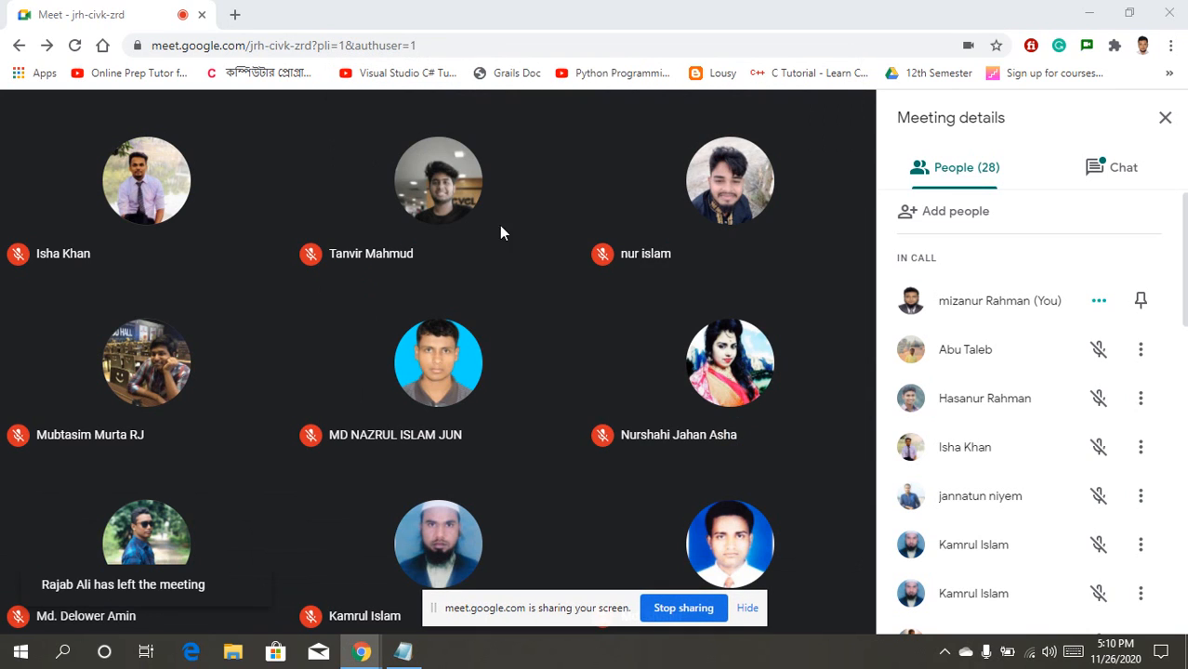
{"action": "mouse_move", "coordinate": [599, 504]}
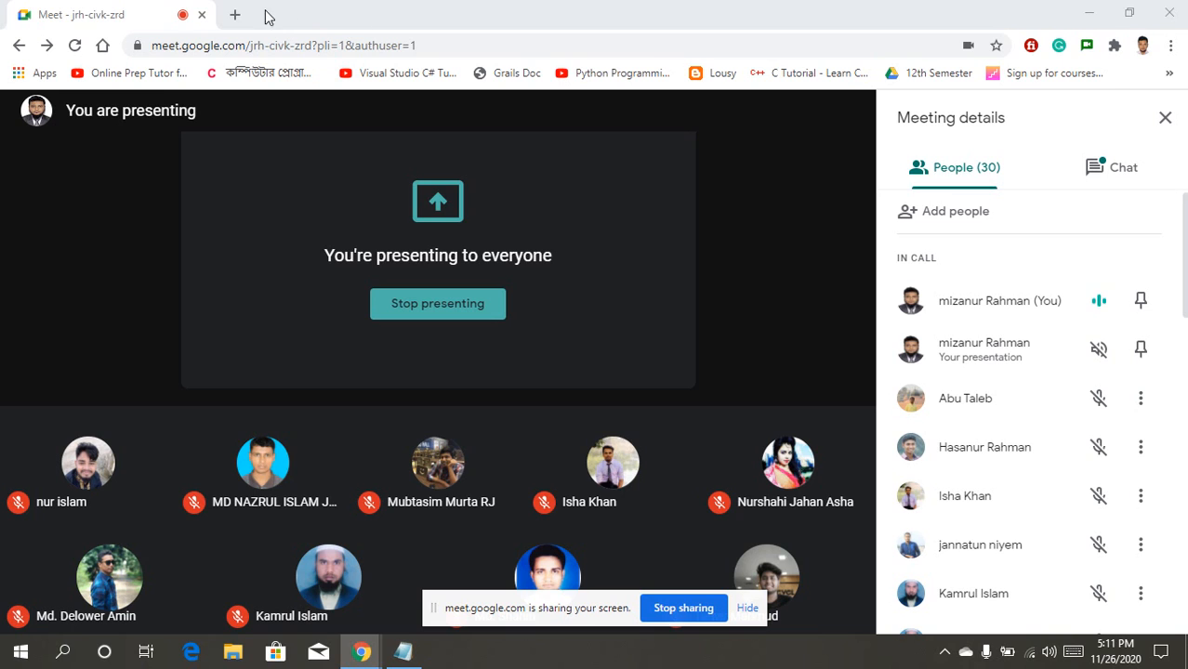
Step: Load wordpress.org in a new browser tab
{"action": "left_click", "coordinate": [234, 13]}
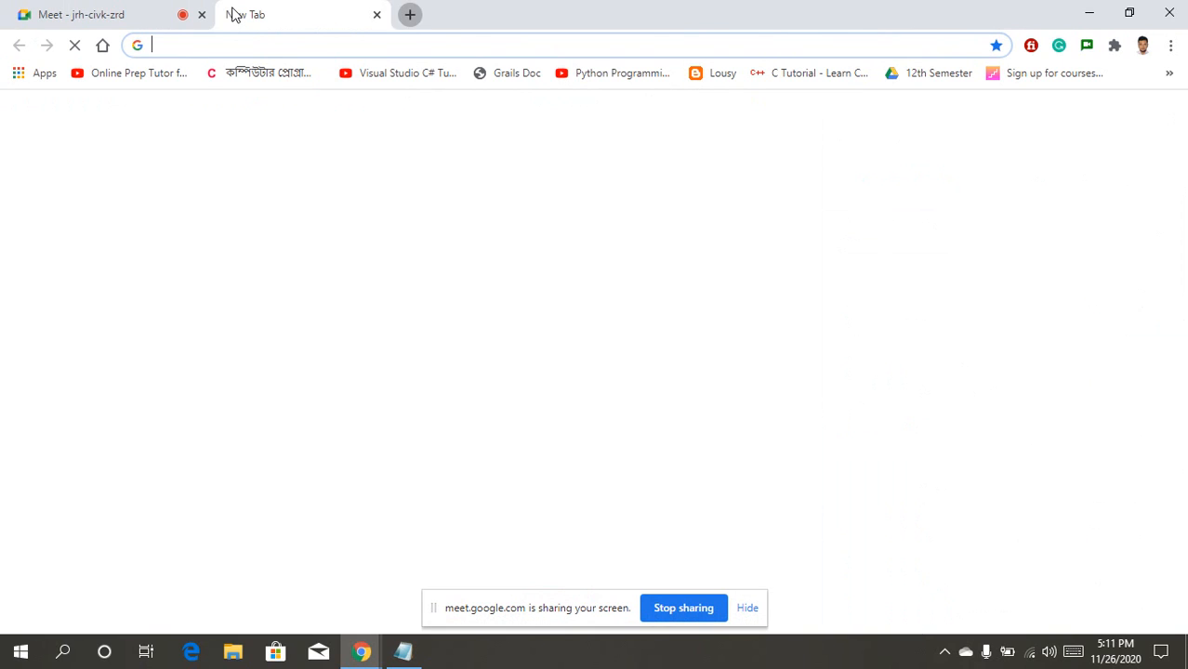
{"action": "left_click", "coordinate": [264, 46]}
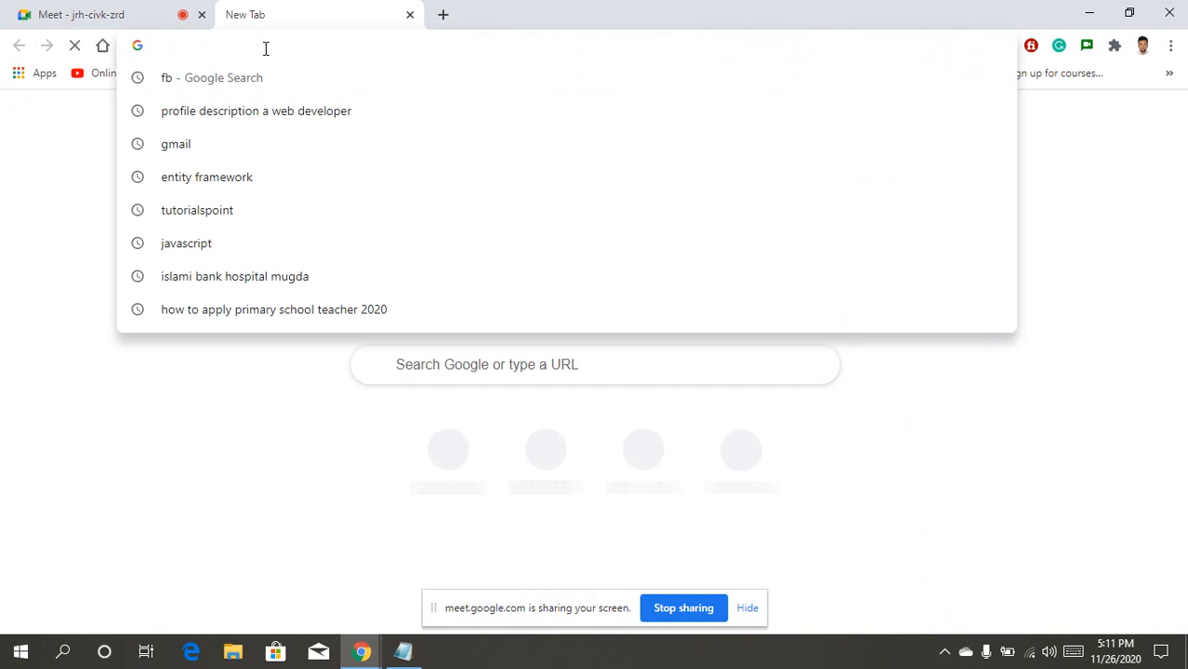
{"action": "type", "text": "wor"}
{"action": "key", "text": "Right"}
{"action": "key", "text": "Return"}
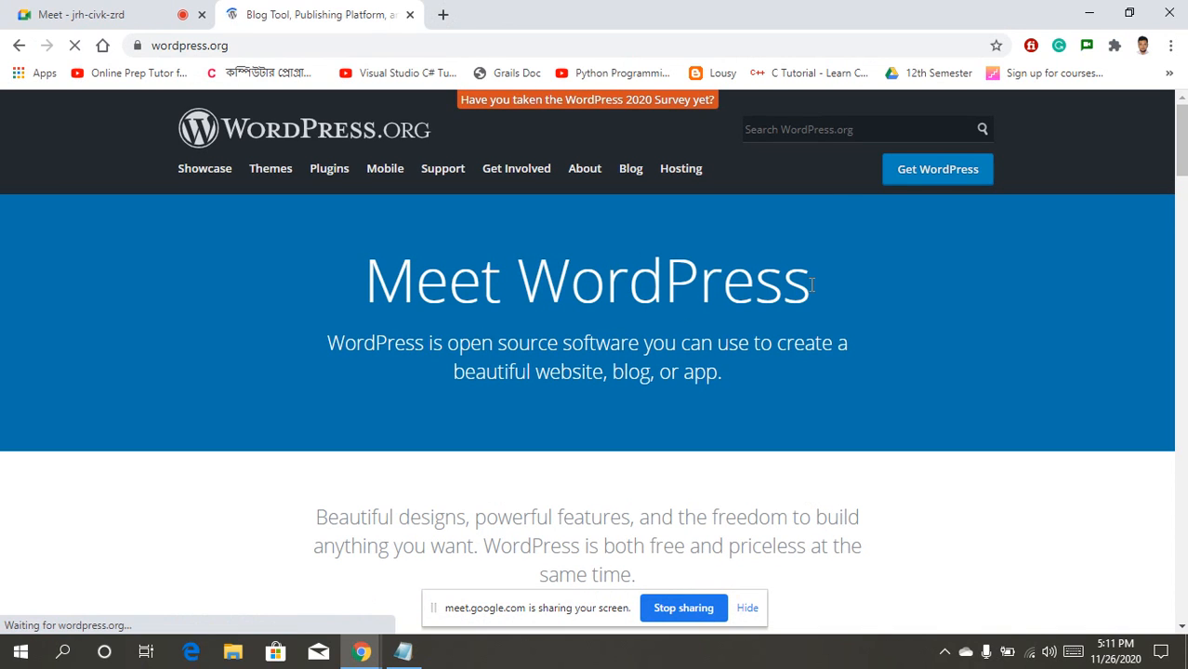
Step: Download the WordPress 5.5.3 zip from the Get WordPress page and close the Hooray popup
{"action": "left_click", "coordinate": [936, 176]}
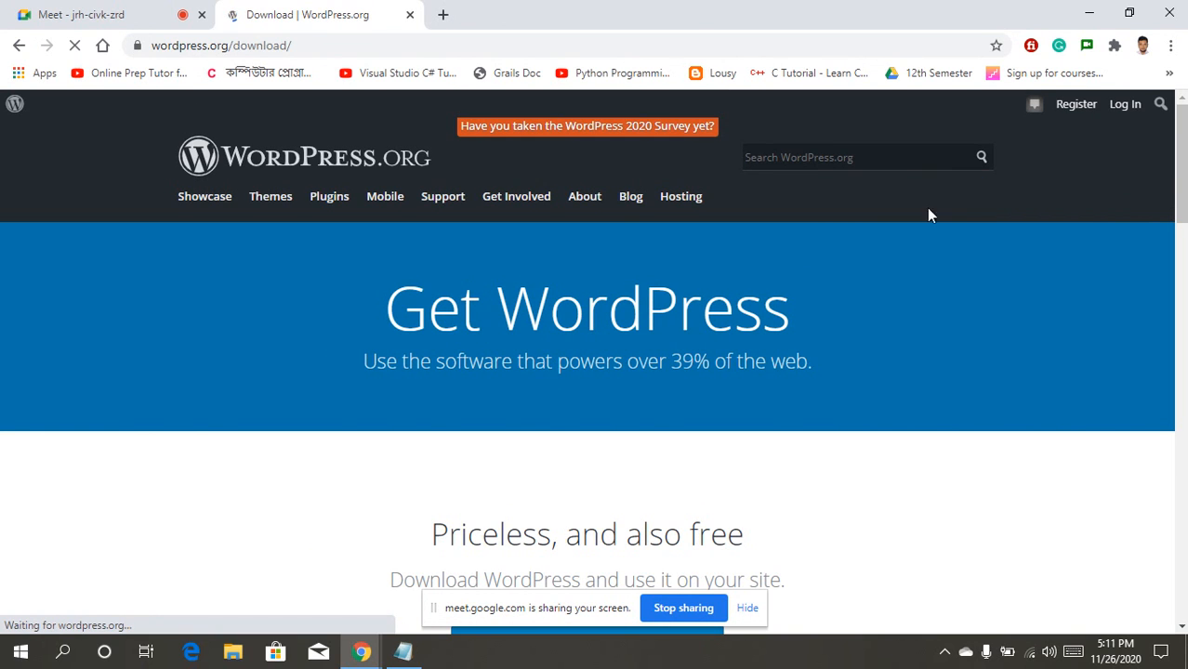
{"action": "left_click_drag", "start_coordinate": [1180, 171], "coordinate": [1181, 239]}
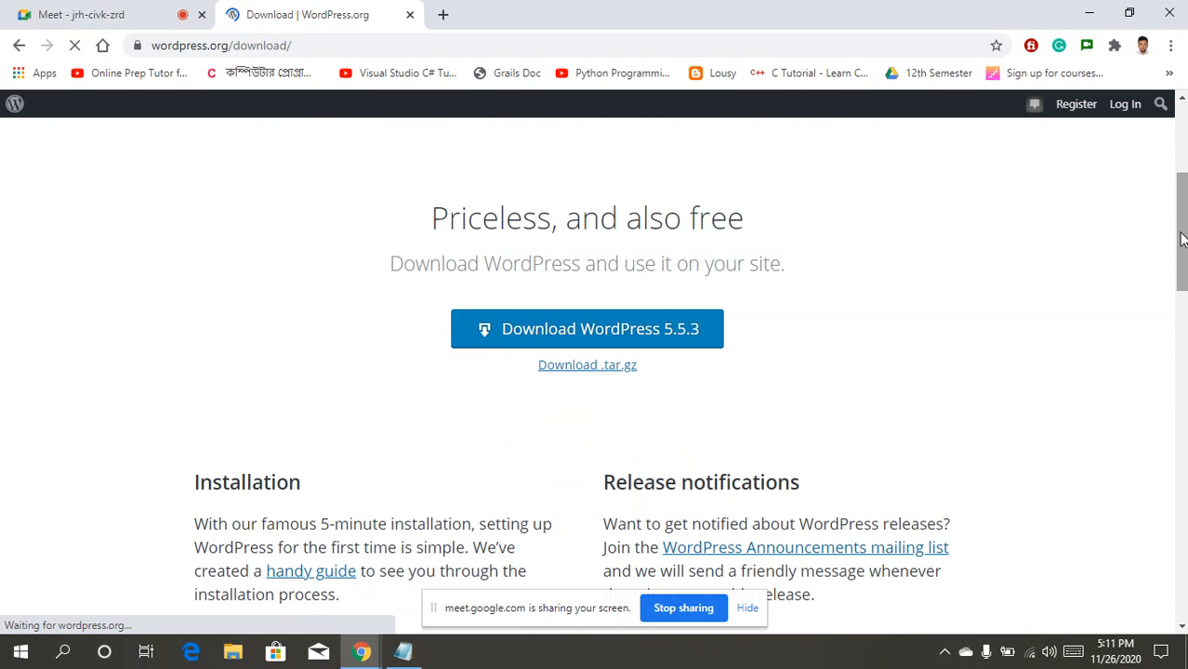
{"action": "left_click", "coordinate": [583, 328]}
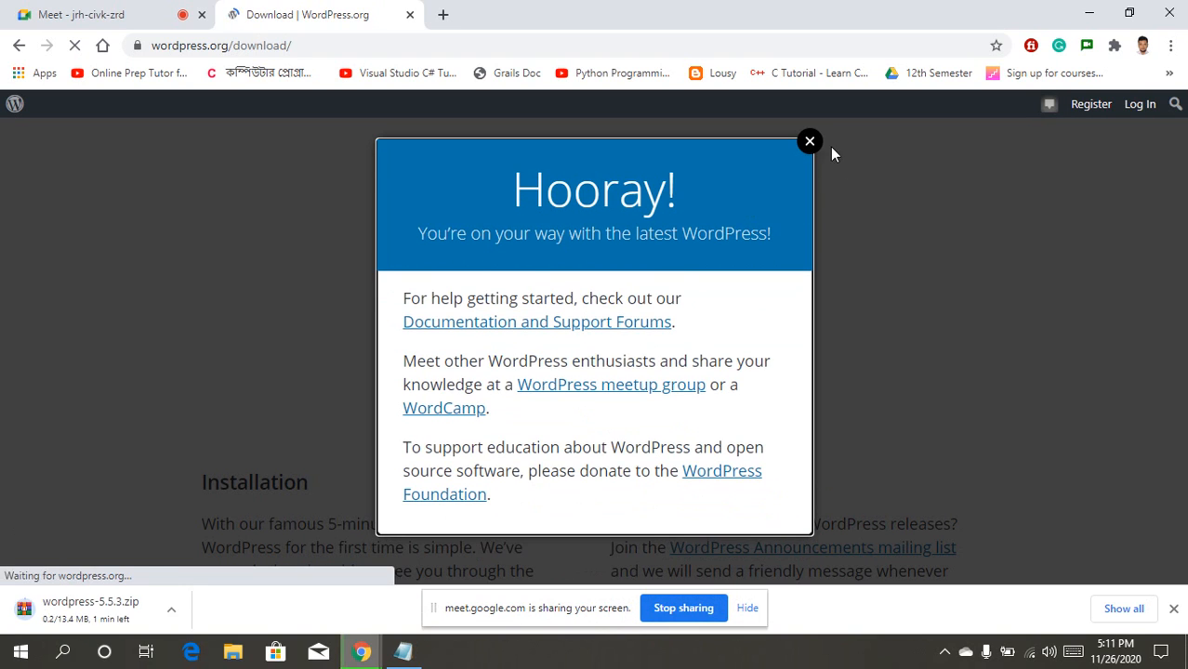
{"action": "left_click", "coordinate": [810, 145]}
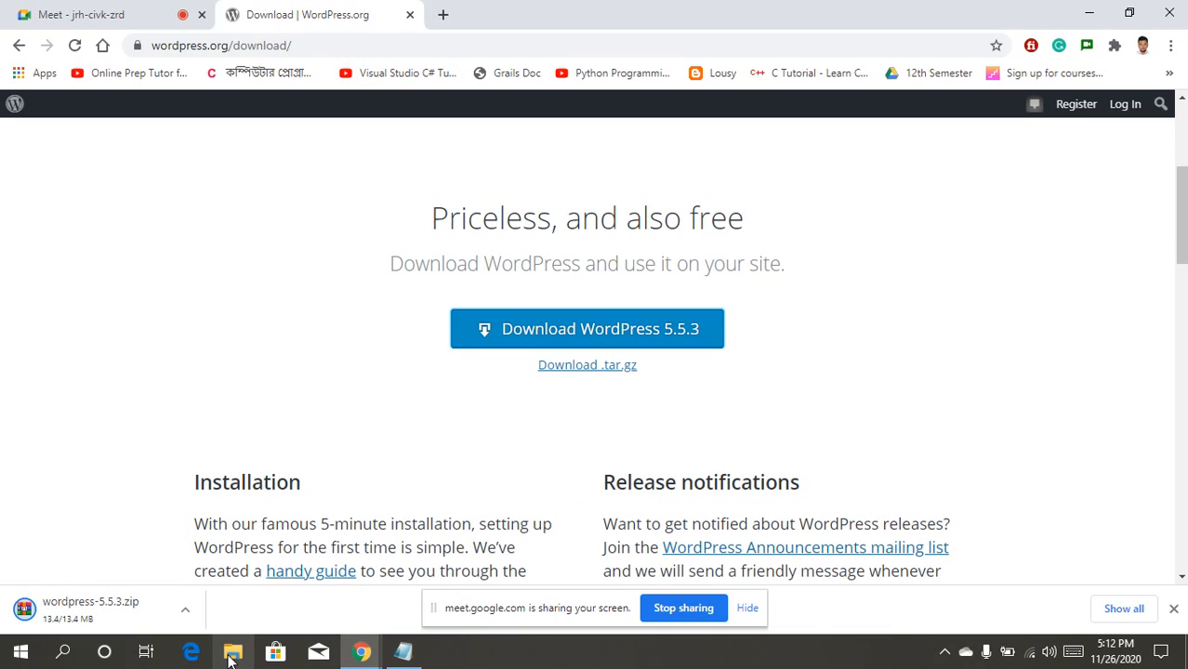
Step: Run xampp-control.exe from C:\xampp in File Explorer, then minimize Explorer
{"action": "left_click", "coordinate": [232, 654]}
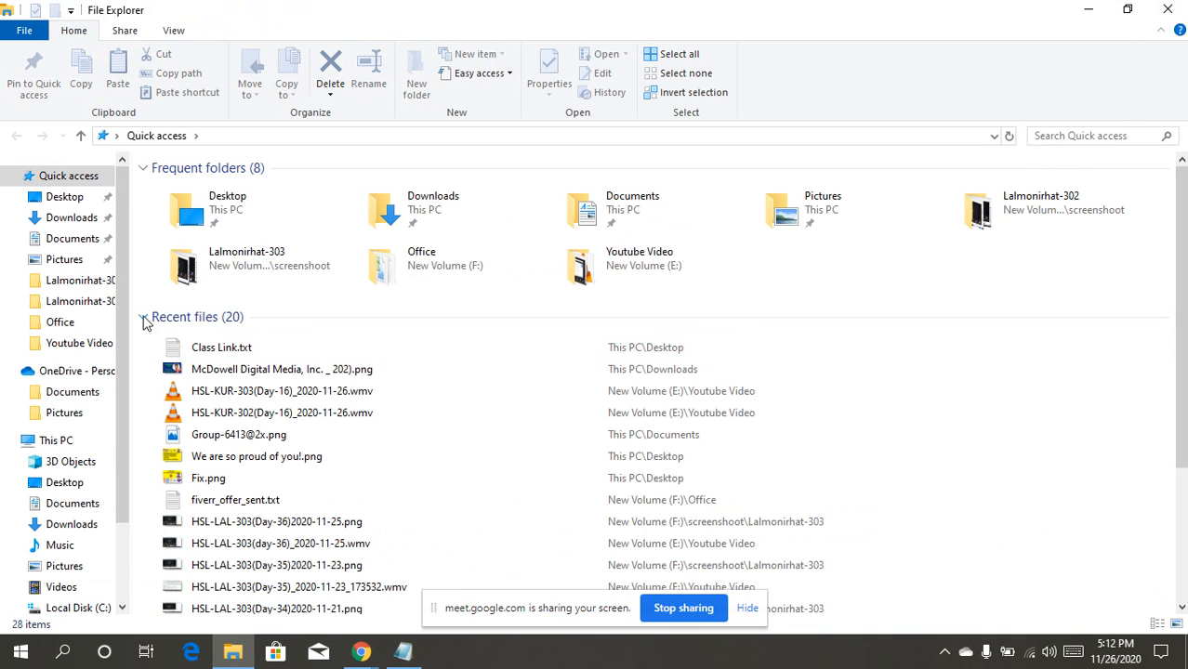
{"action": "left_click_drag", "start_coordinate": [119, 300], "coordinate": [119, 398]}
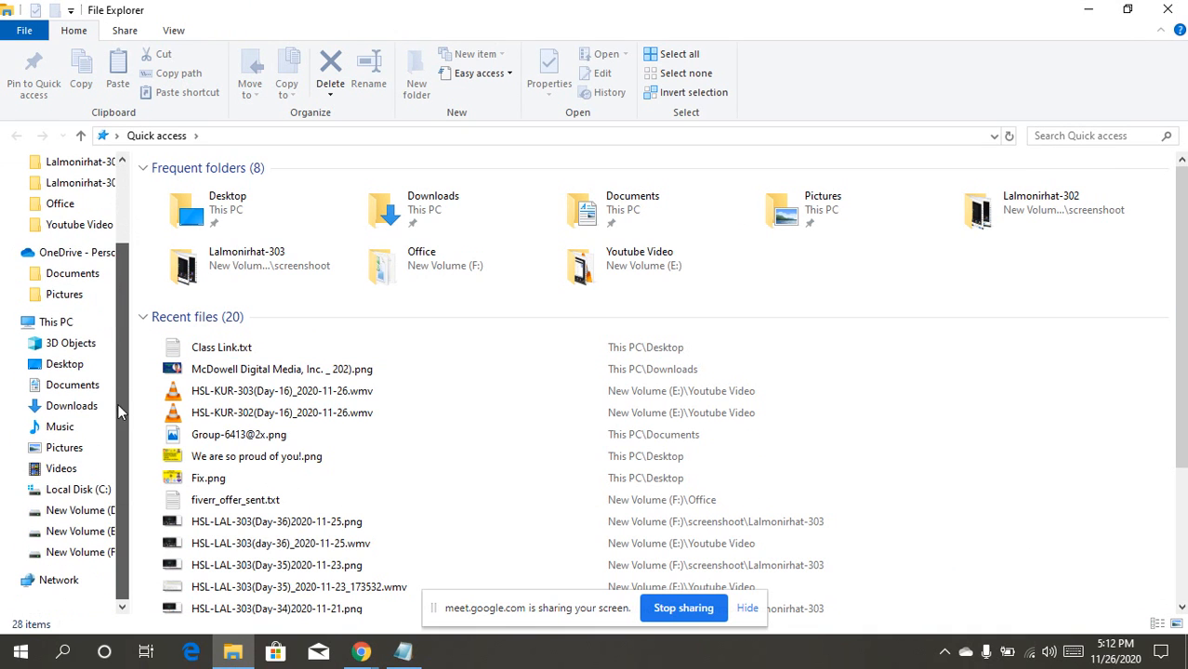
{"action": "left_click", "coordinate": [80, 490]}
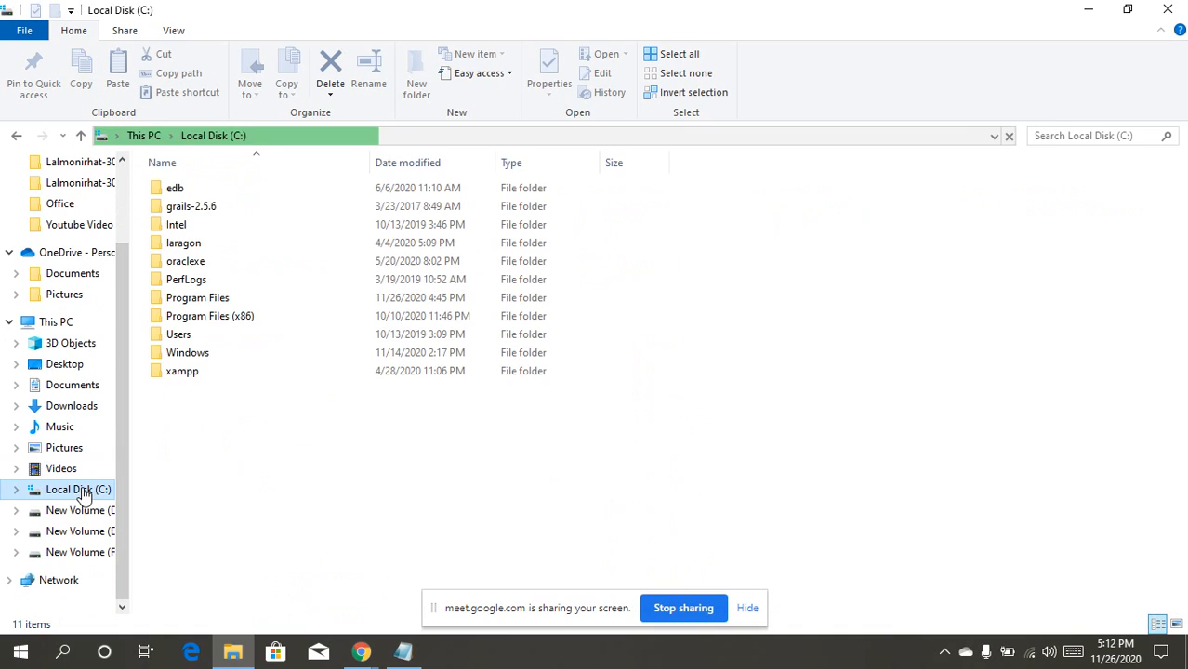
{"action": "double_click", "coordinate": [186, 371]}
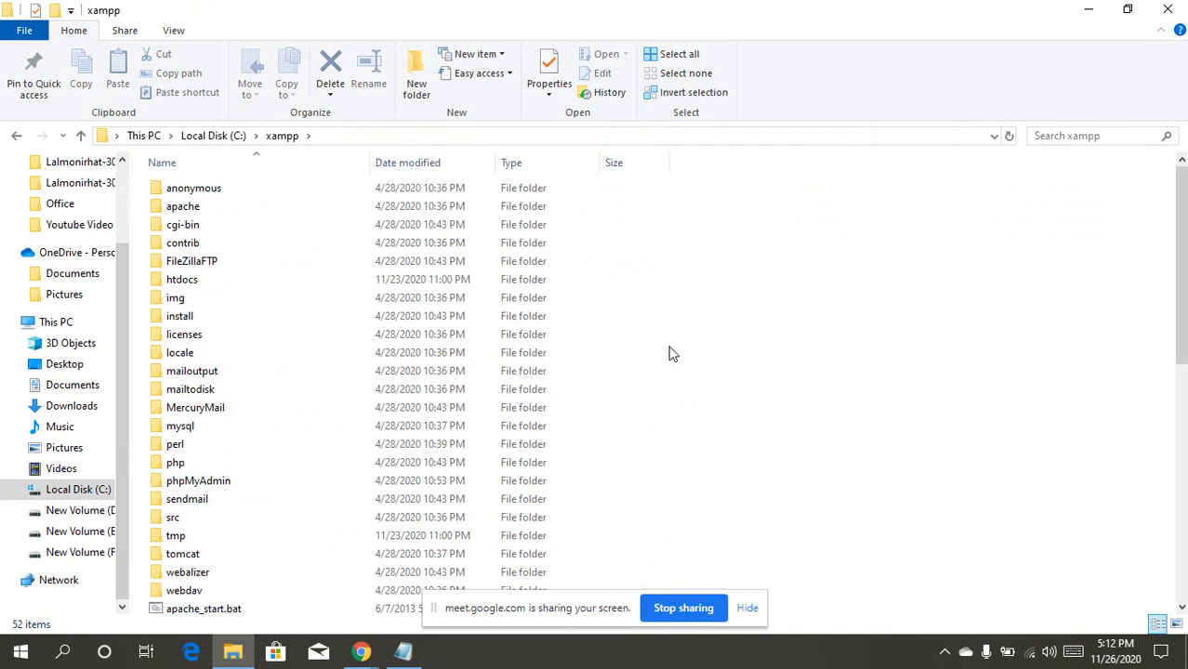
{"action": "left_click_drag", "start_coordinate": [1180, 199], "coordinate": [1180, 441]}
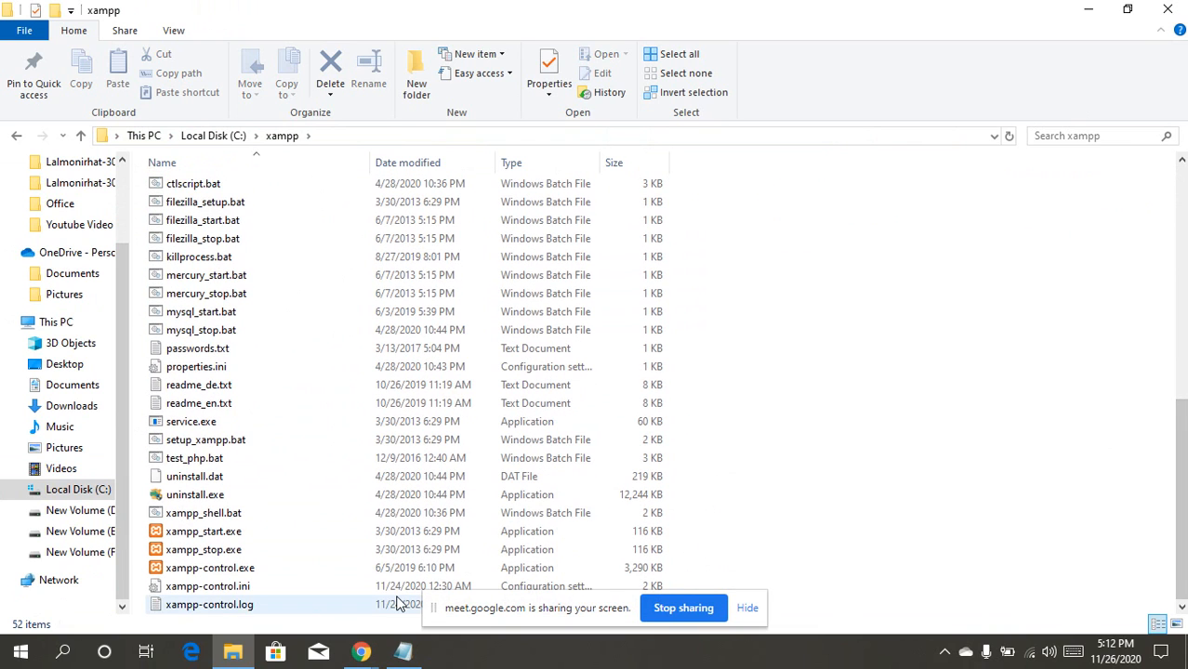
{"action": "double_click", "coordinate": [212, 565]}
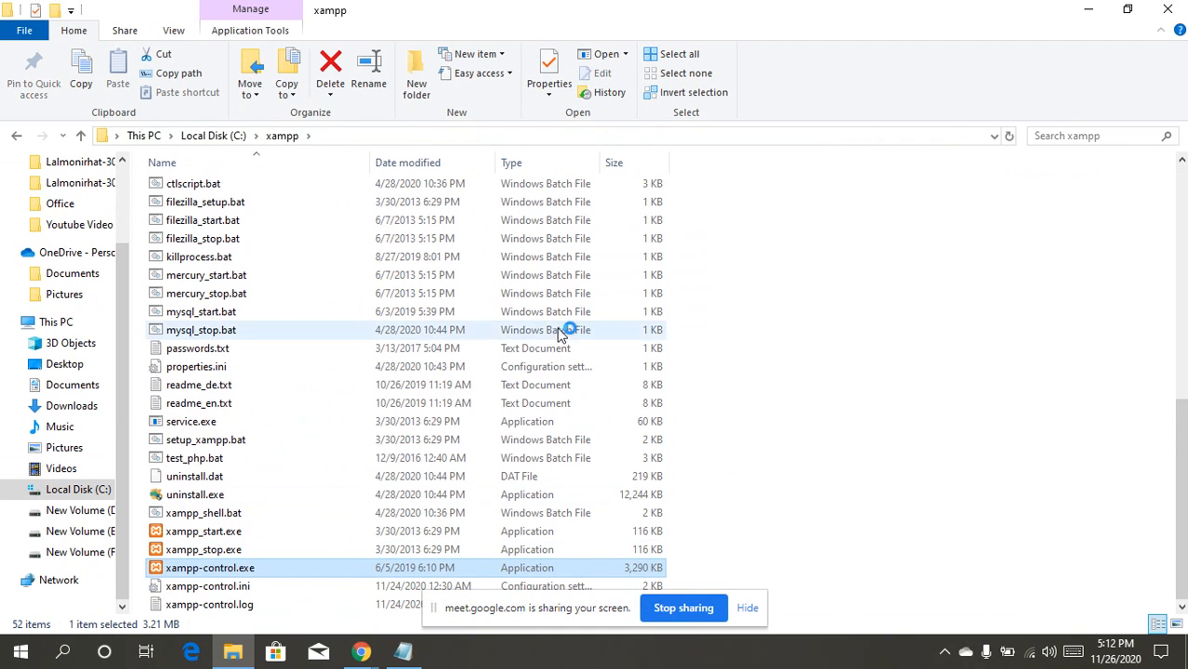
{"action": "left_click", "coordinate": [1092, 8]}
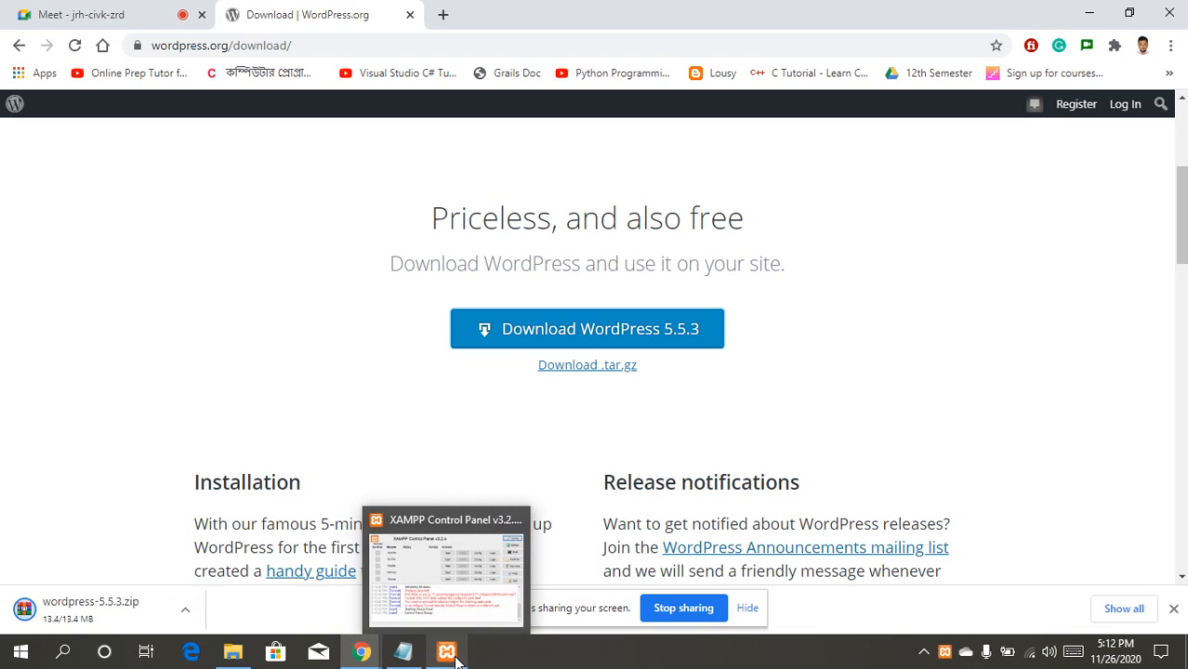
Step: Start Apache and MySQL in the XAMPP Control Panel, then return to the Meet tab
{"action": "left_click", "coordinate": [453, 655]}
{"action": "left_click", "coordinate": [479, 284]}
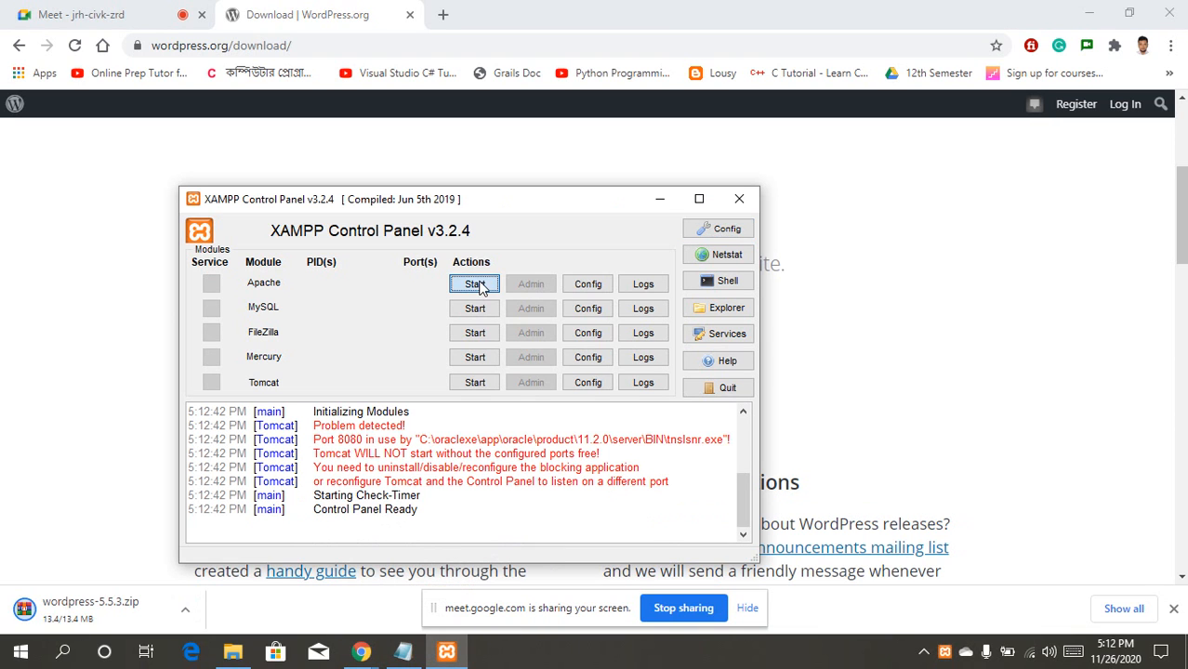
{"action": "left_click", "coordinate": [478, 308]}
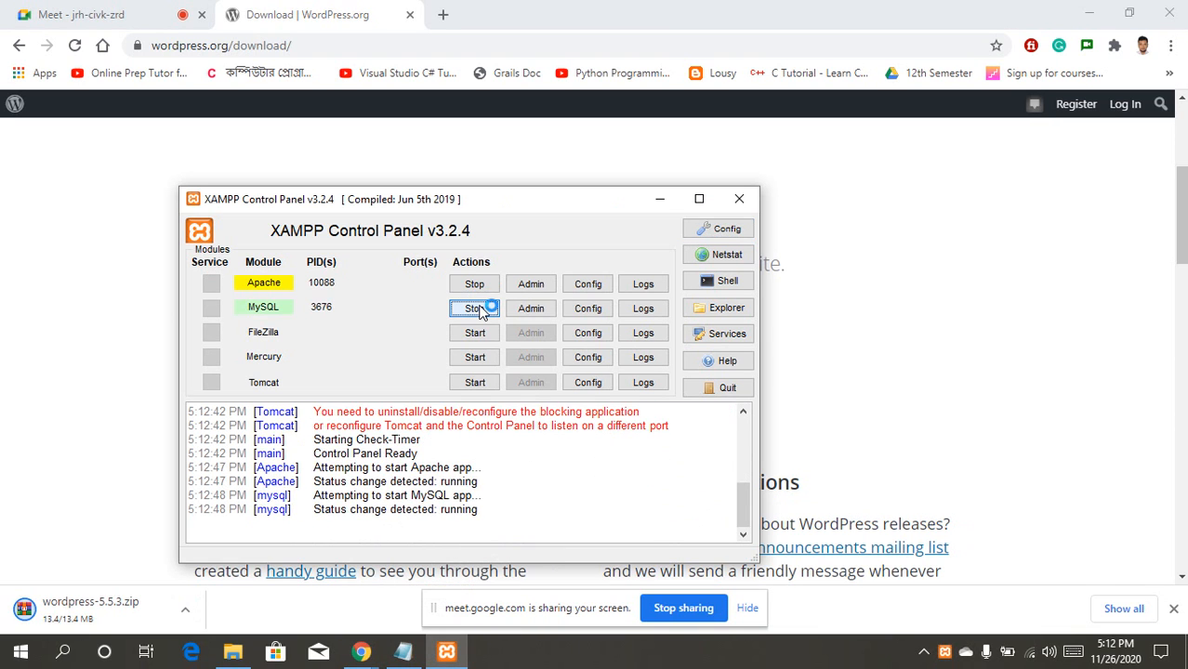
{"action": "left_click", "coordinate": [185, 610]}
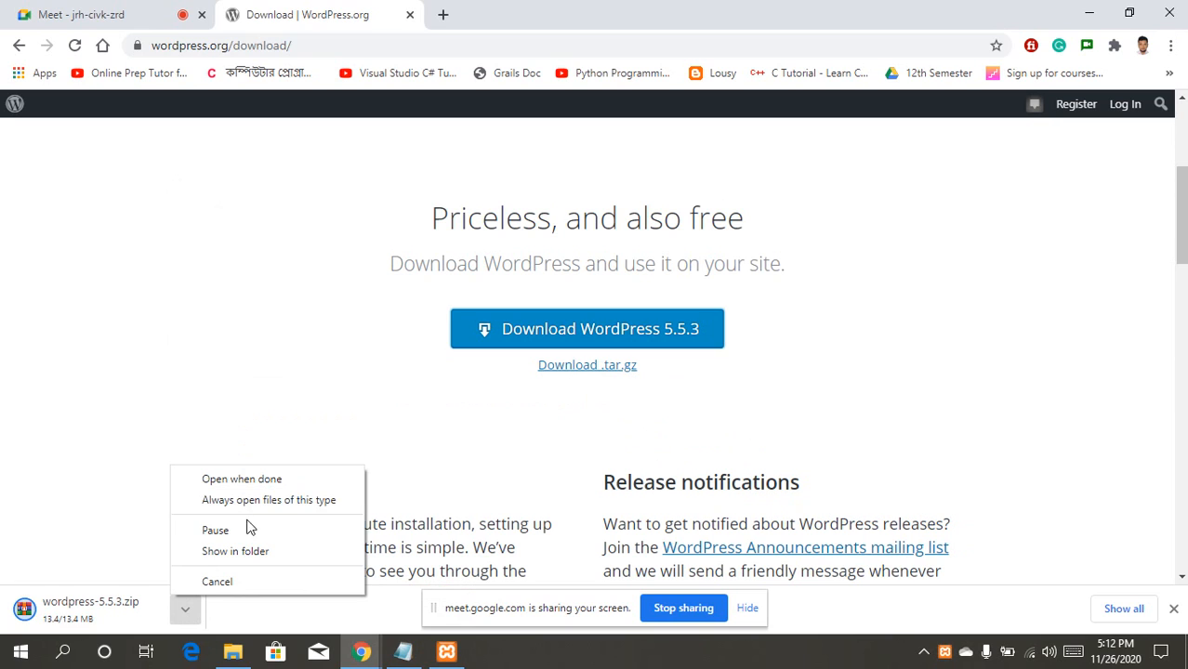
{"action": "left_click", "coordinate": [243, 552]}
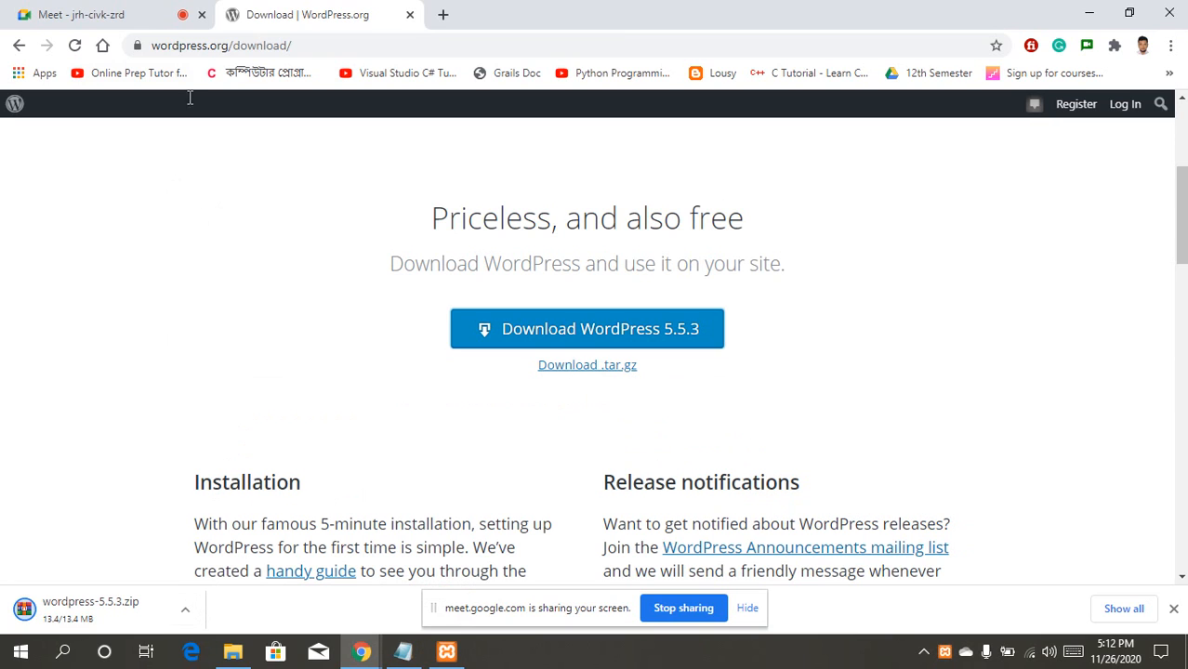
{"action": "left_click", "coordinate": [155, 10]}
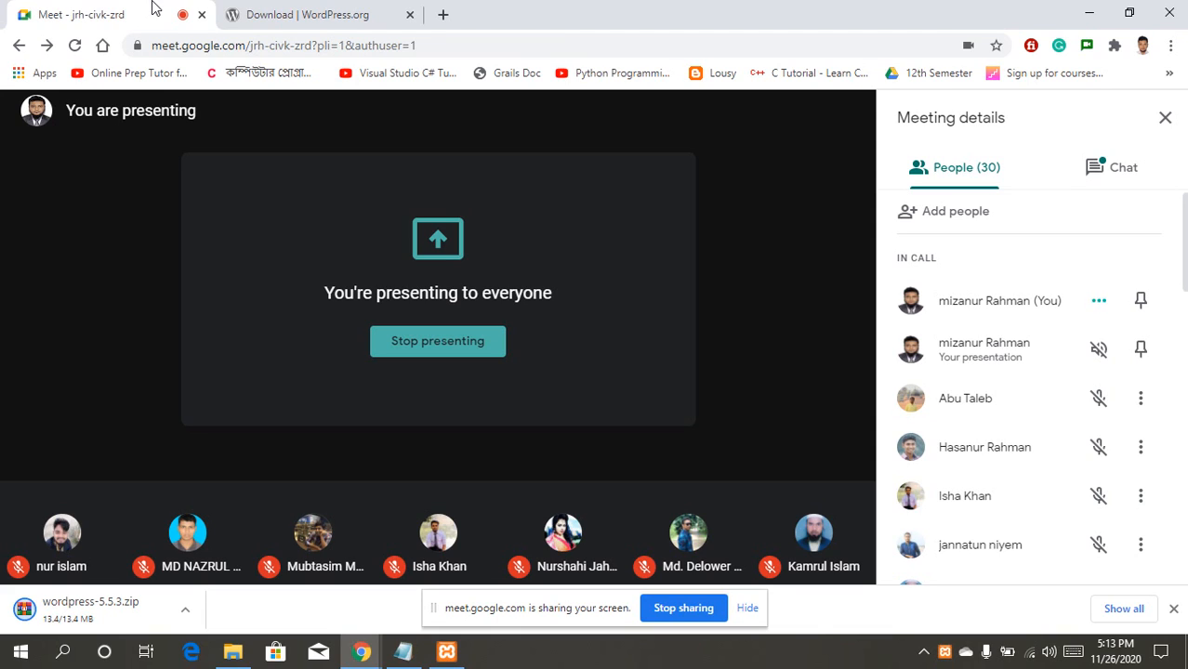
Step: Navigate File Explorer to the C:\xampp\htdocs folder
{"action": "mouse_move", "coordinate": [234, 658]}
{"action": "left_click", "coordinate": [232, 653]}
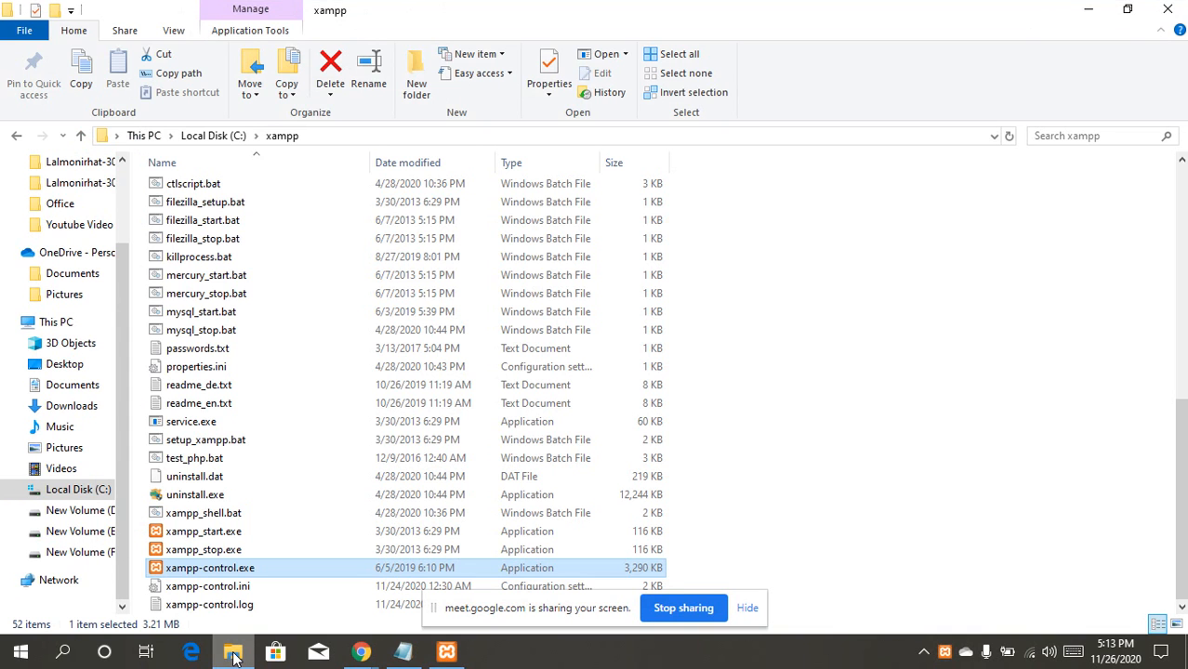
{"action": "left_click", "coordinate": [214, 136]}
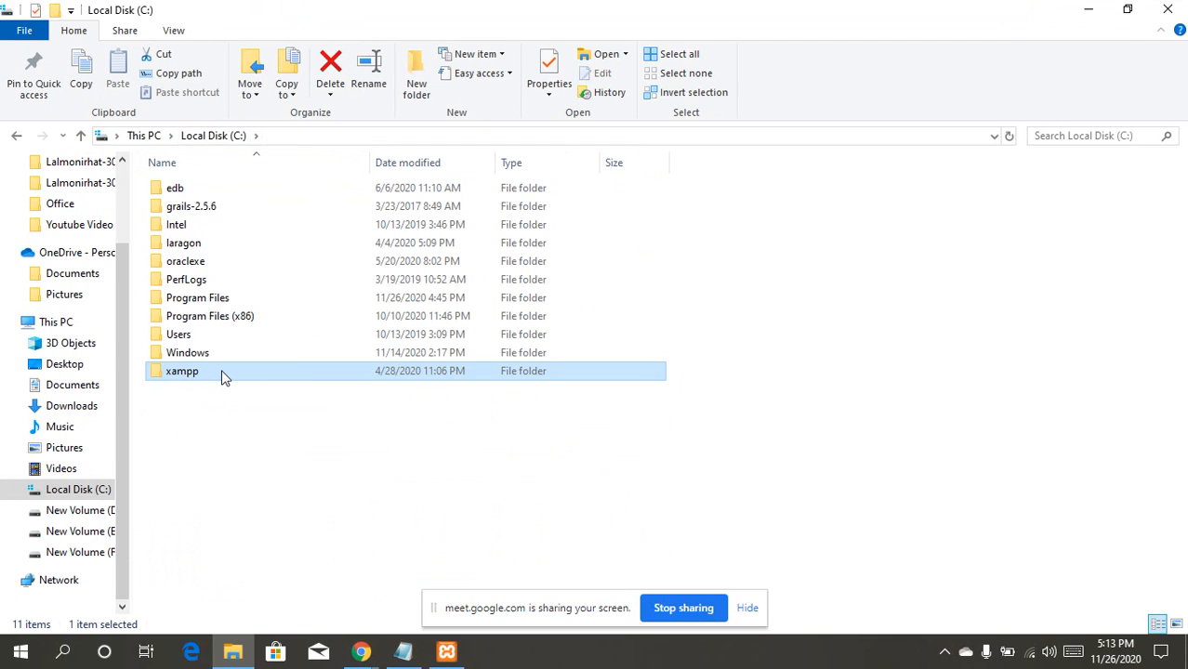
{"action": "double_click", "coordinate": [221, 371]}
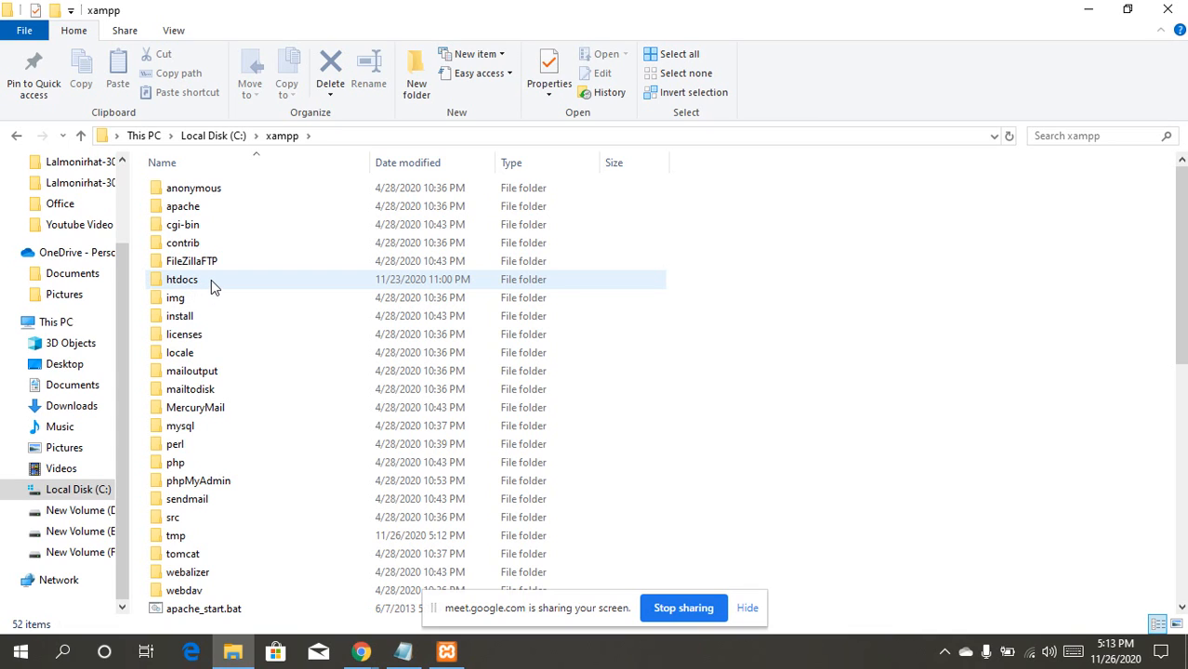
{"action": "double_click", "coordinate": [210, 280]}
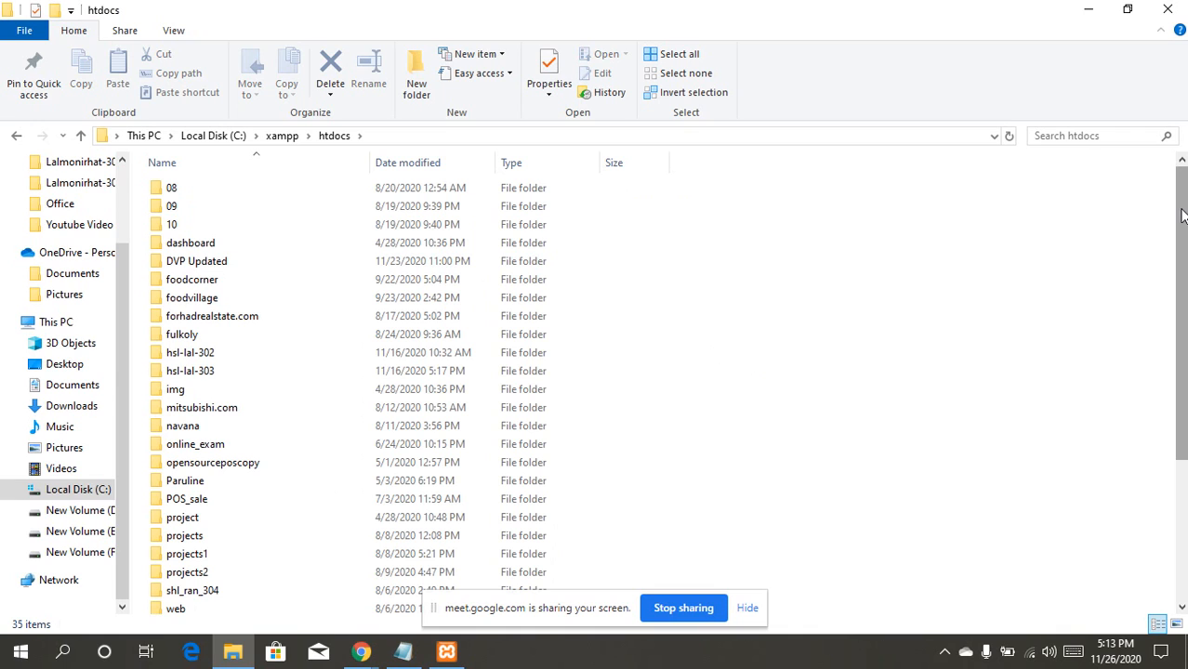
Step: Delete wordpress-5.4.2.zip and wordpress-5.5.1.zip, then move the new zip in from Downloads
{"action": "left_click_drag", "start_coordinate": [1182, 216], "coordinate": [1182, 358]}
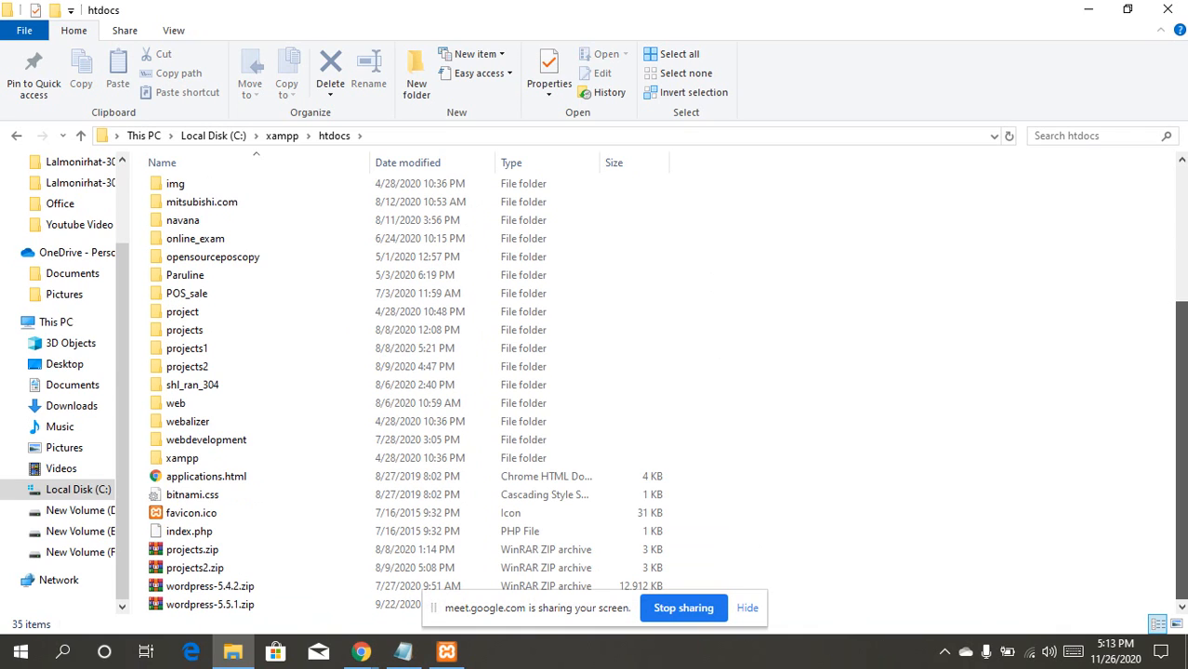
{"action": "left_click", "coordinate": [201, 609]}
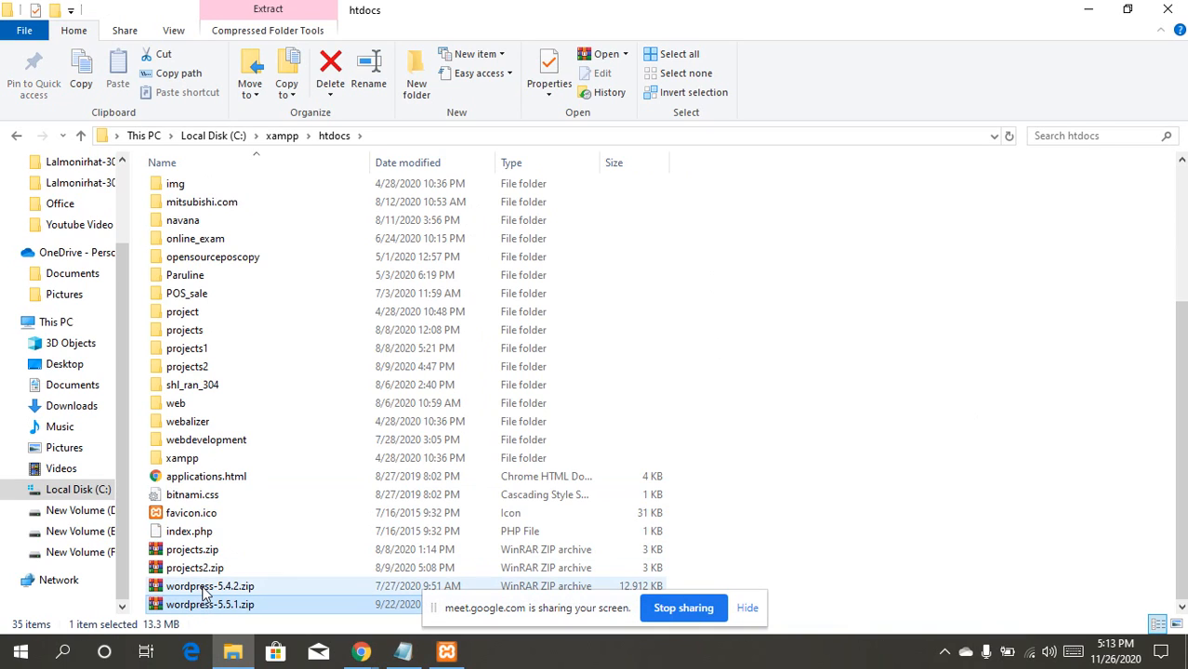
{"action": "left_click", "coordinate": [205, 587], "text": "ctrl"}
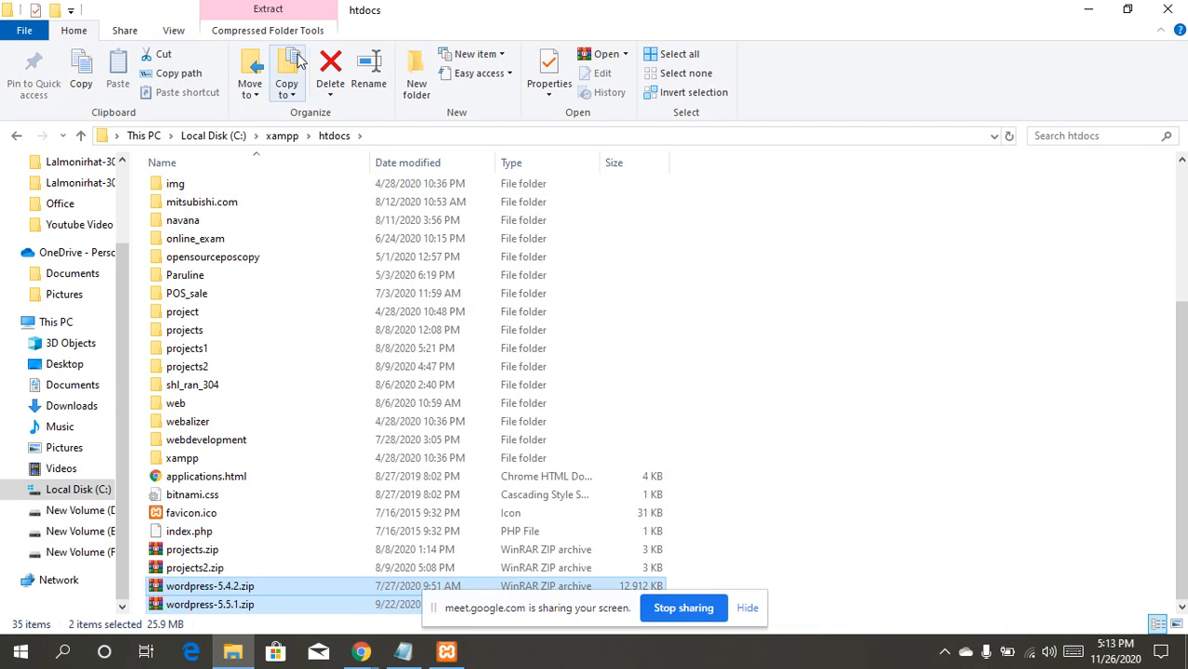
{"action": "left_click", "coordinate": [331, 63]}
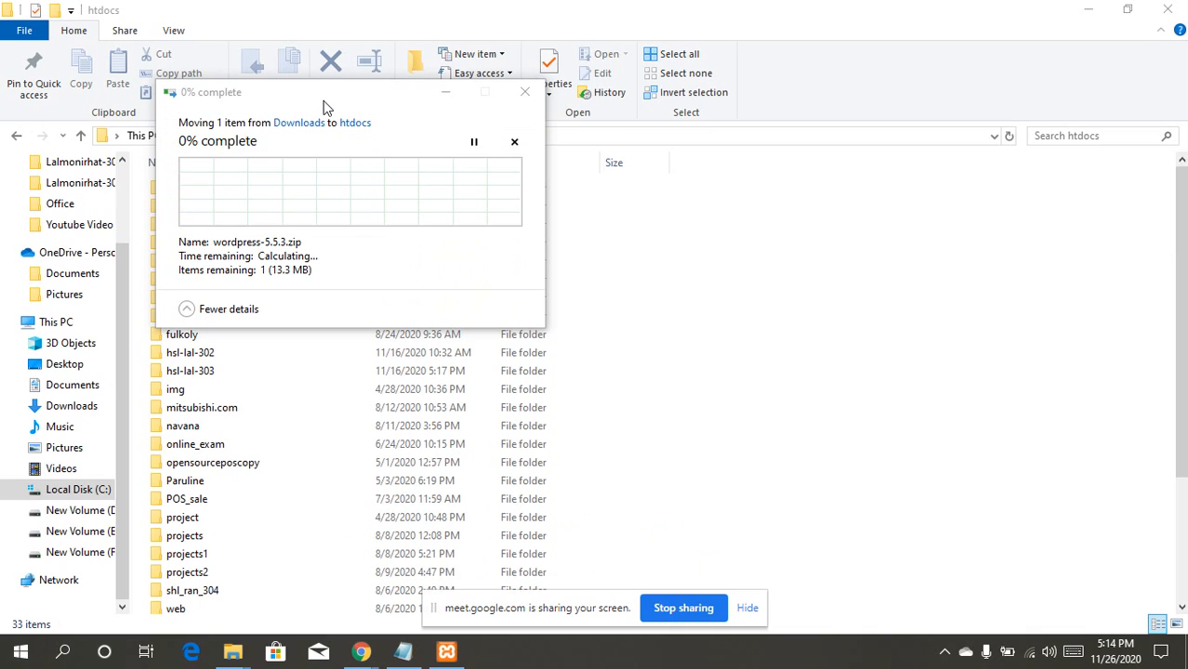
{"action": "left_click_drag", "start_coordinate": [322, 102], "coordinate": [401, 209]}
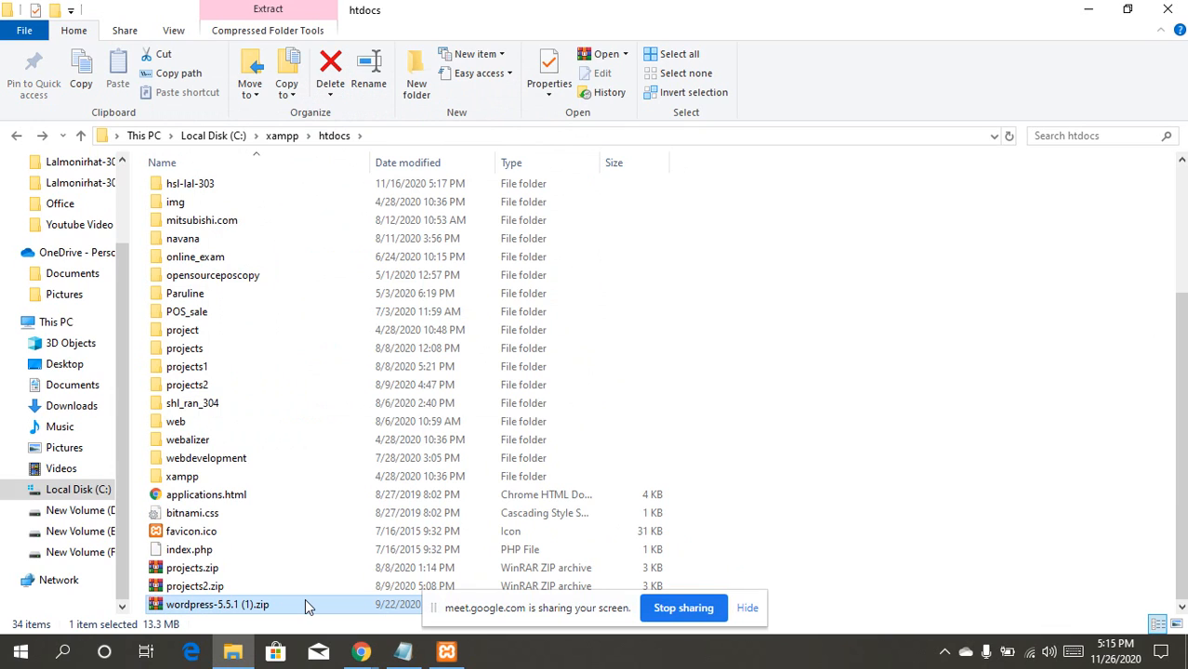
Step: Extract the new WordPress zip with WinRAR into htdocs, accepting the default destination
{"action": "right_click", "coordinate": [302, 602]}
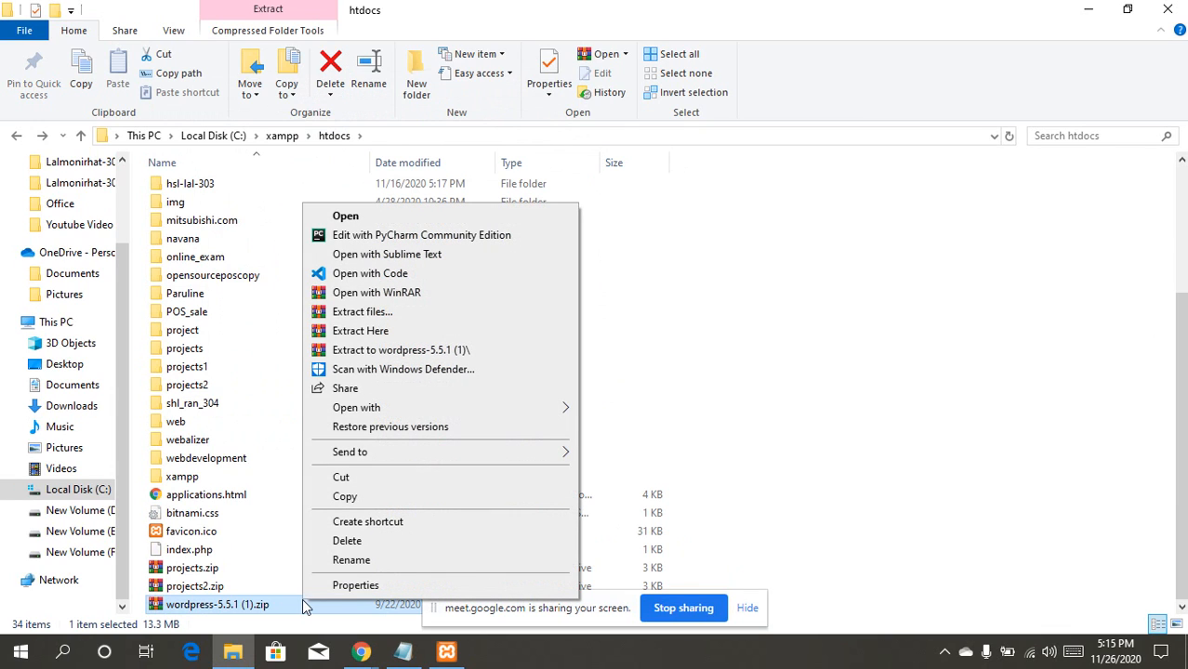
{"action": "left_click", "coordinate": [385, 314]}
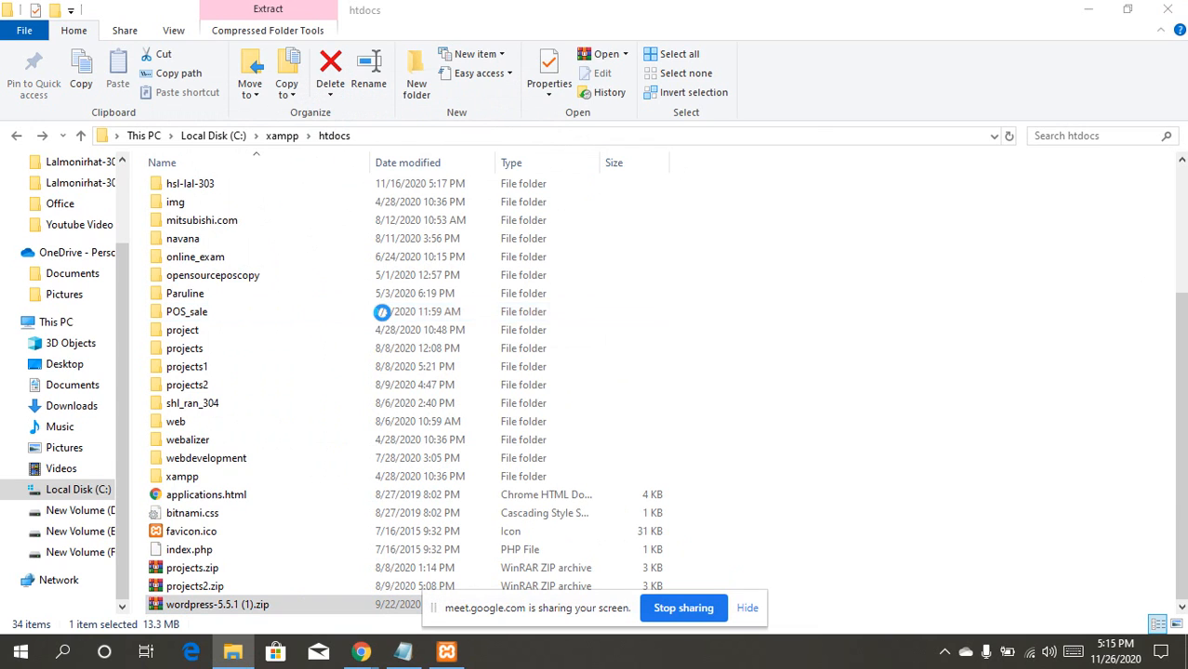
{"action": "left_click", "coordinate": [640, 500]}
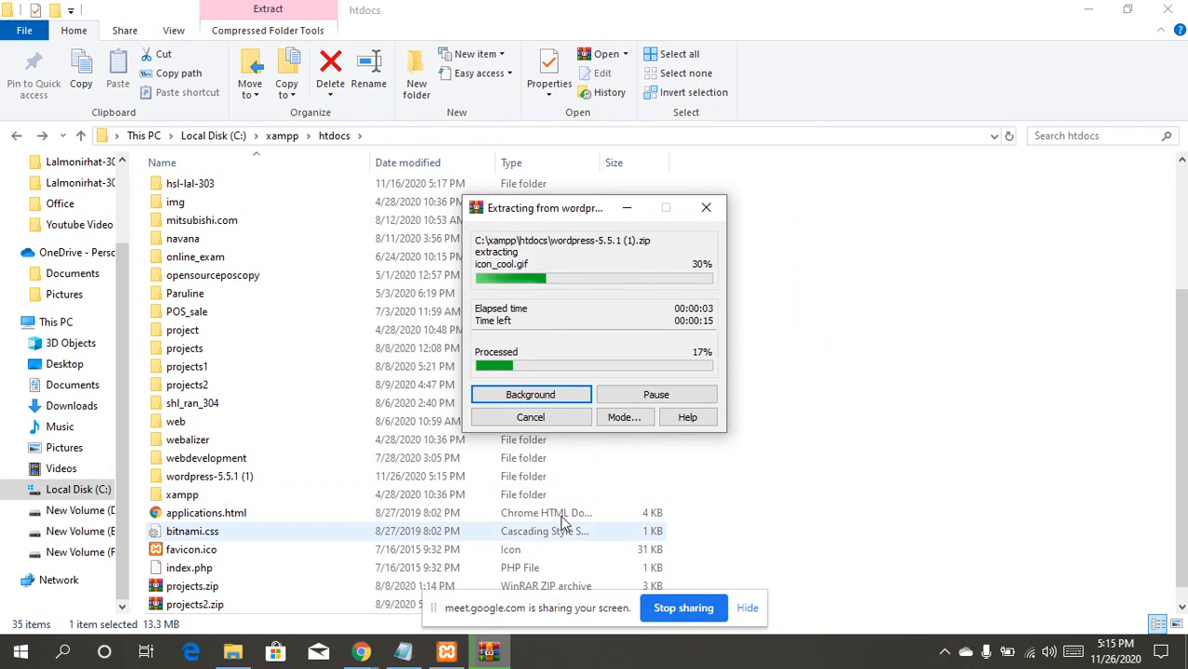
{"action": "mouse_move", "coordinate": [450, 656]}
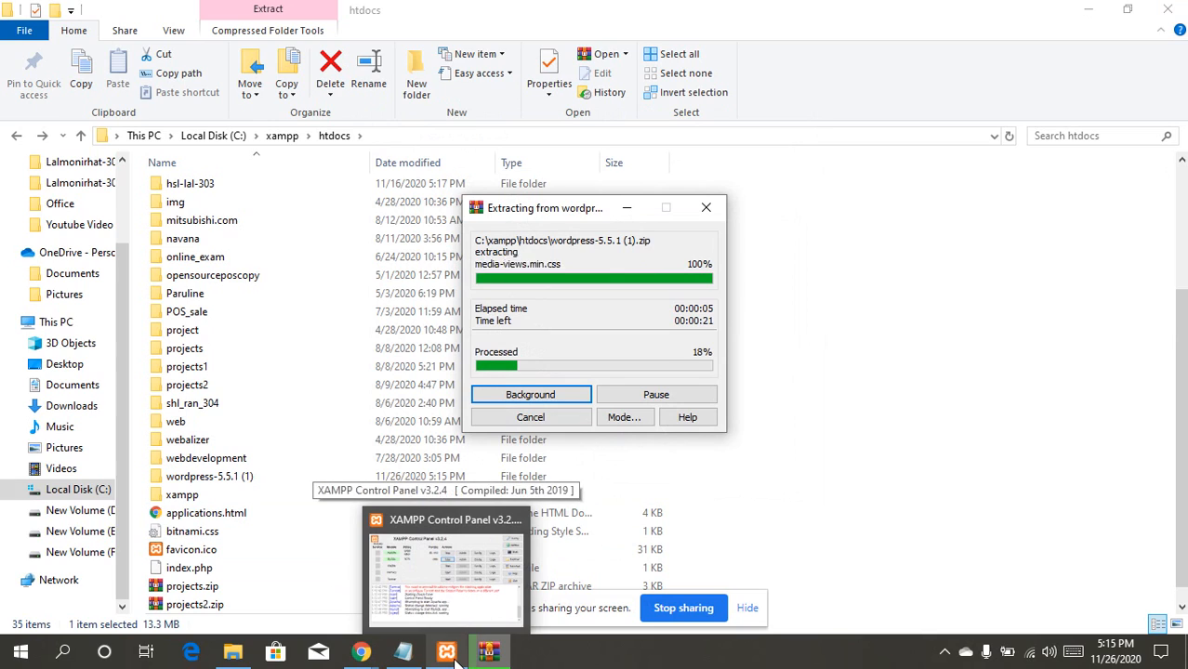
{"action": "left_click", "coordinate": [829, 444]}
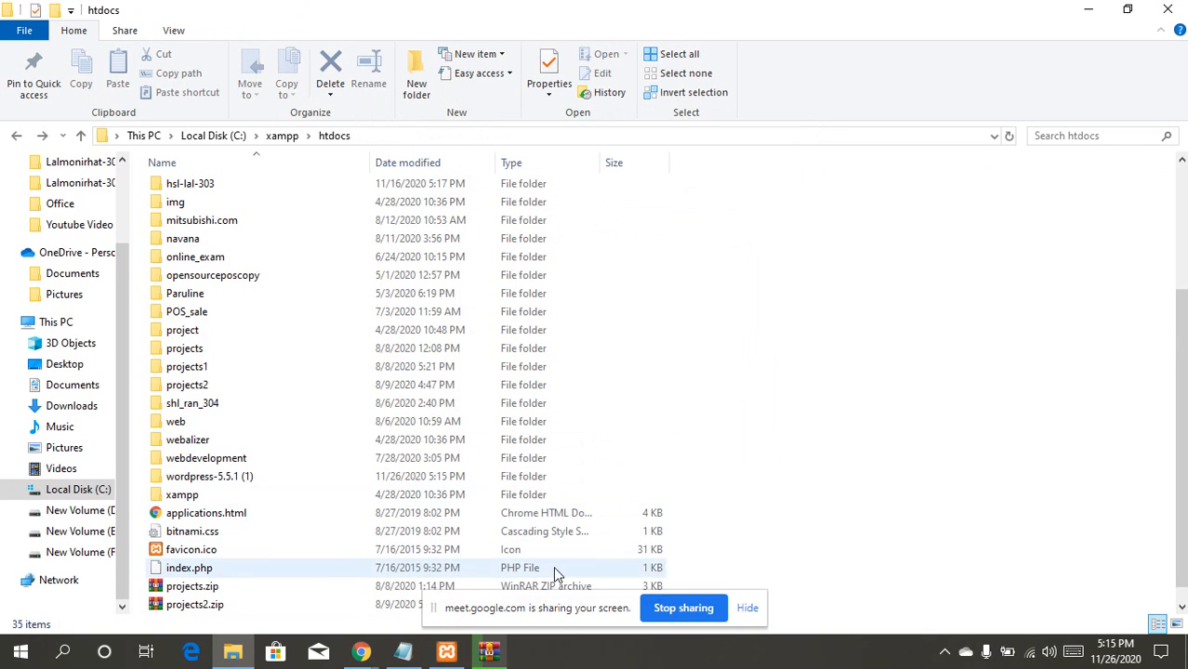
{"action": "mouse_move", "coordinate": [499, 666]}
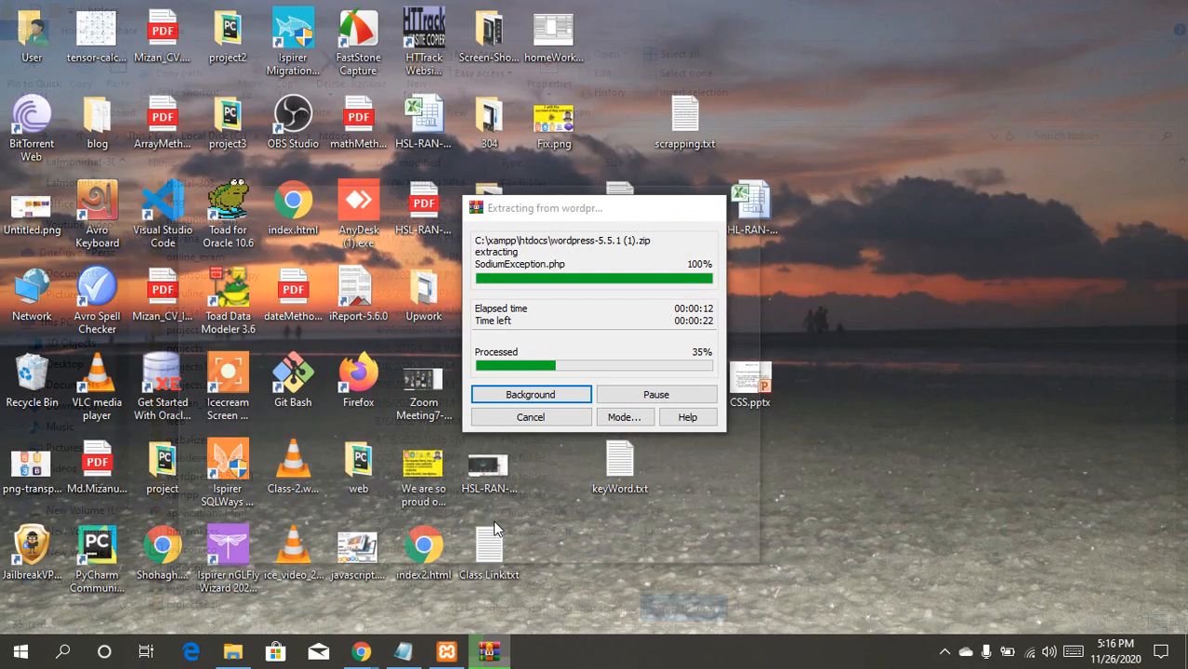
{"action": "left_click", "coordinate": [489, 572]}
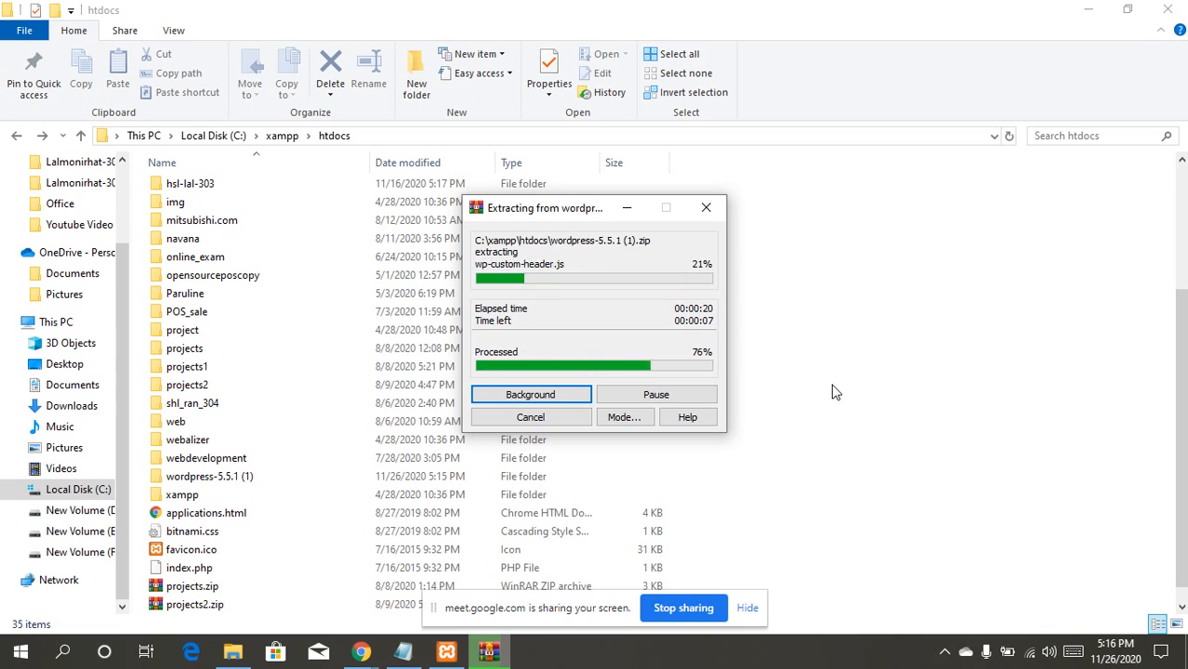
Step: Check the inner wordpress folder in wordpress-5.5.1 (1) and start renaming it
{"action": "double_click", "coordinate": [223, 477]}
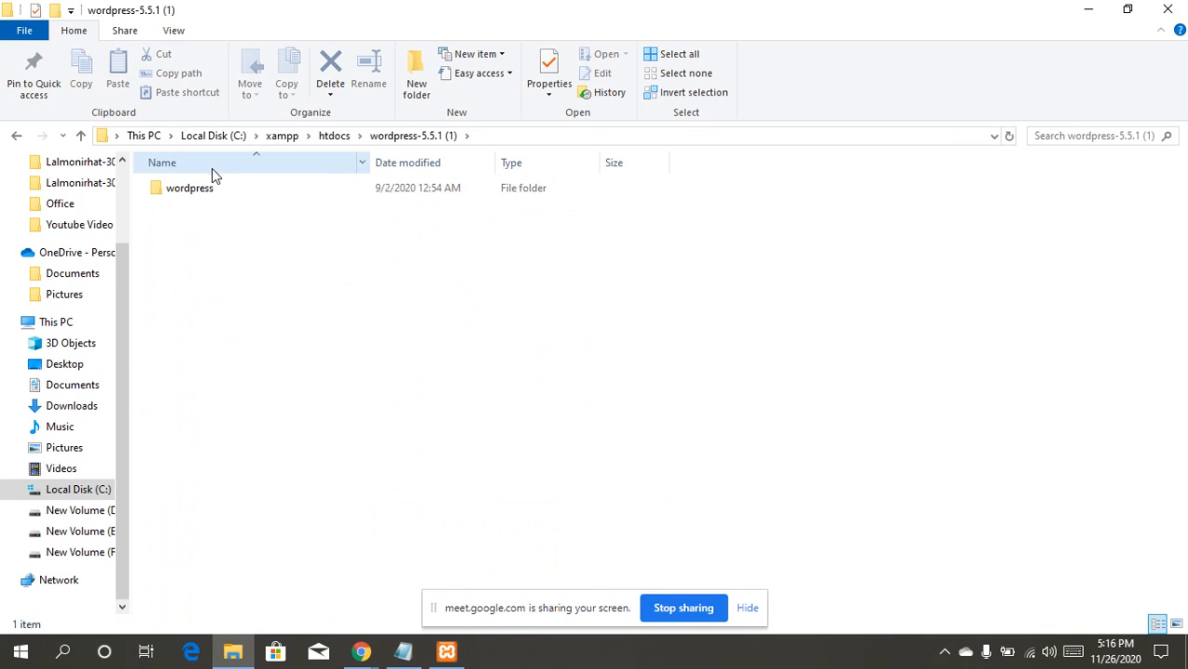
{"action": "left_click", "coordinate": [212, 190]}
{"action": "double_click", "coordinate": [211, 191]}
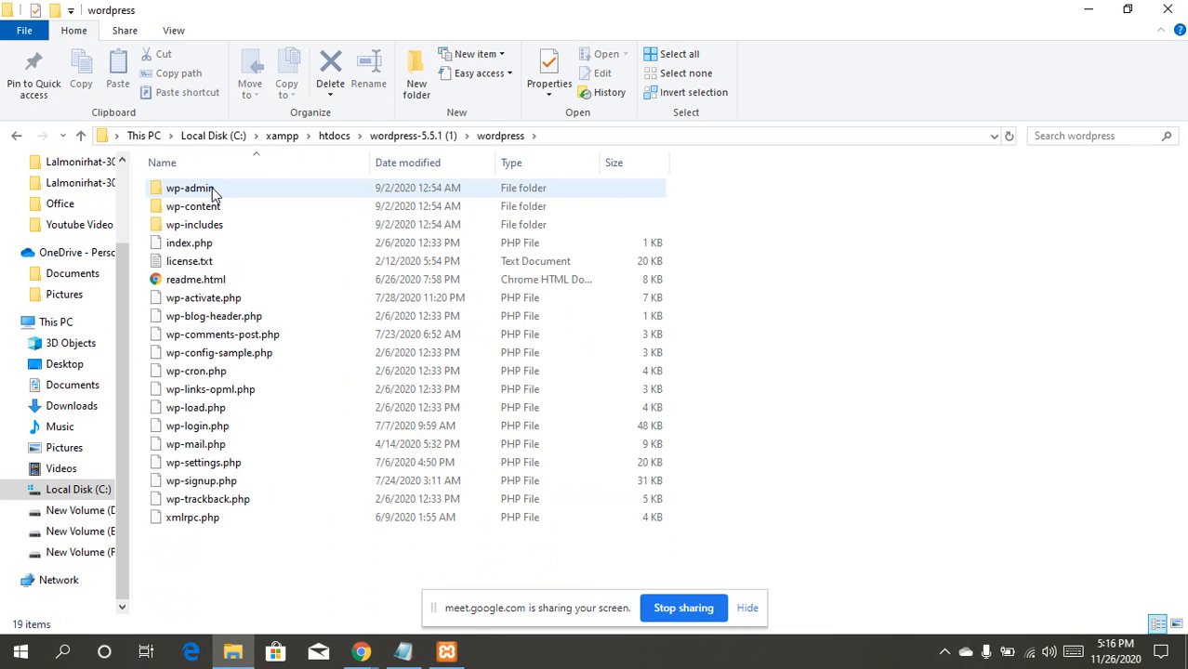
{"action": "key", "text": "BackSpace"}
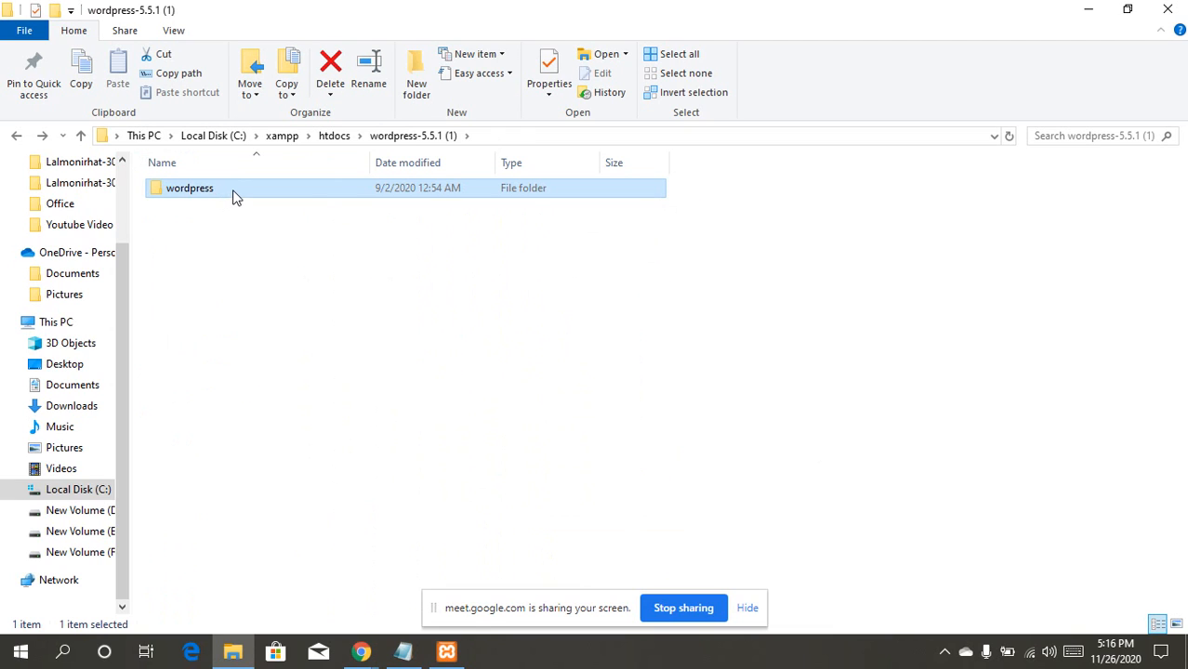
{"action": "left_click", "coordinate": [235, 189]}
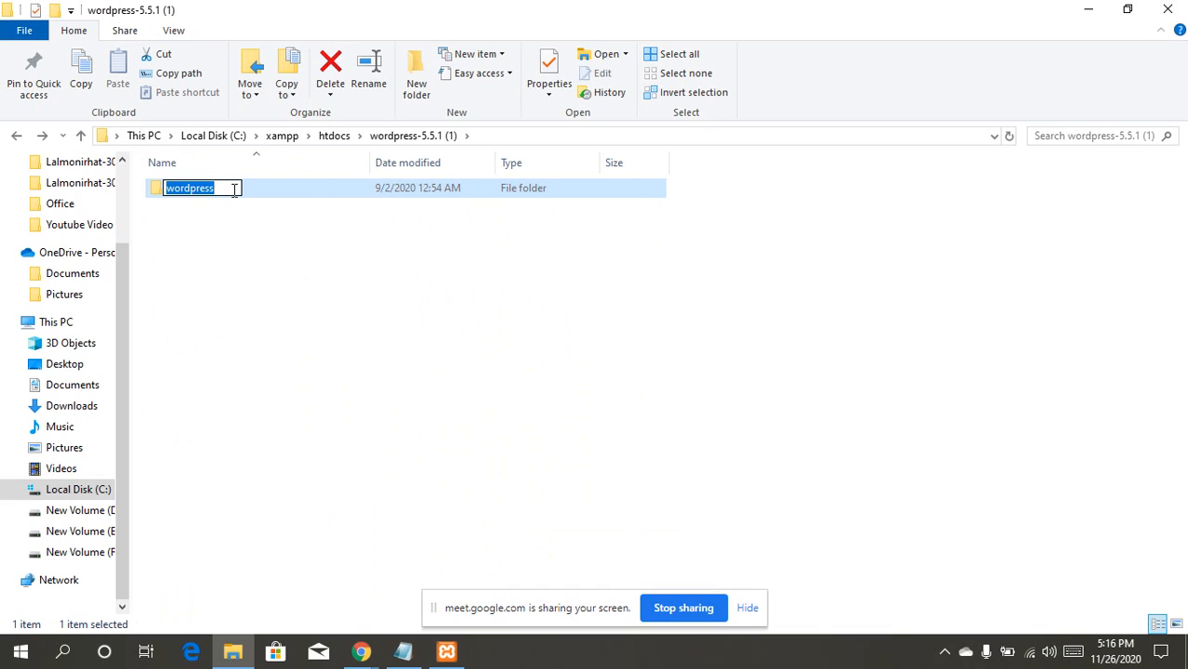
Step: Rename the wordpress folder to HSL-KUR-303
{"action": "type", "text": "HS"}
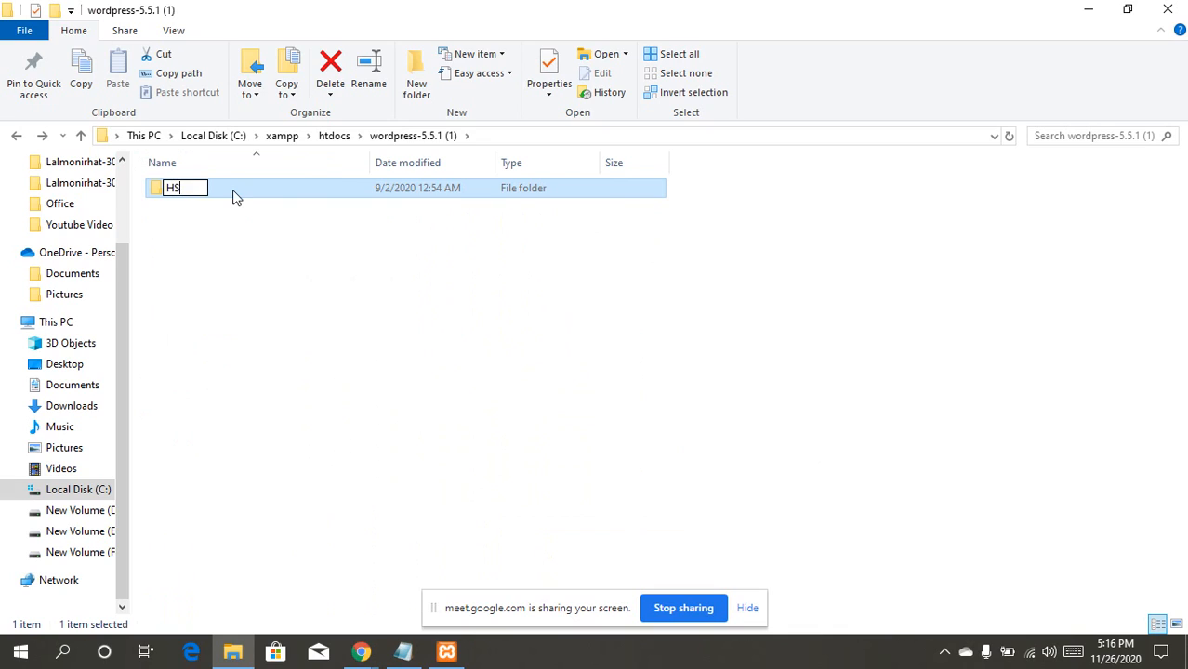
{"action": "type", "text": "L-KUR"}
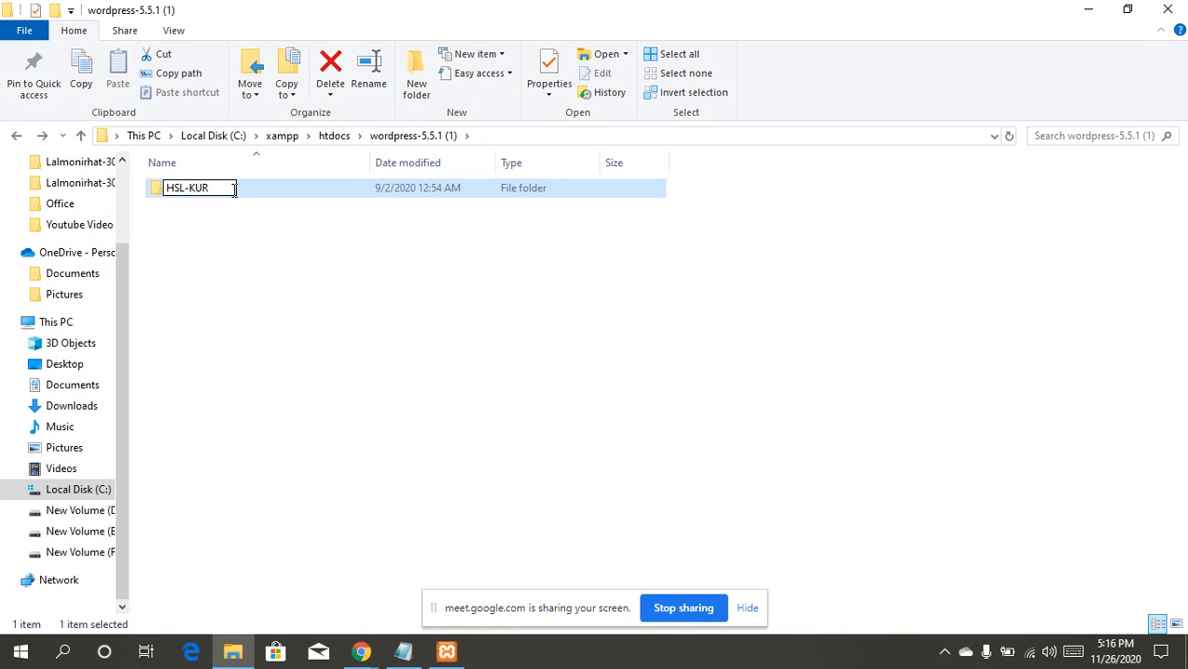
{"action": "type", "text": "-303"}
{"action": "left_click", "coordinate": [283, 241]}
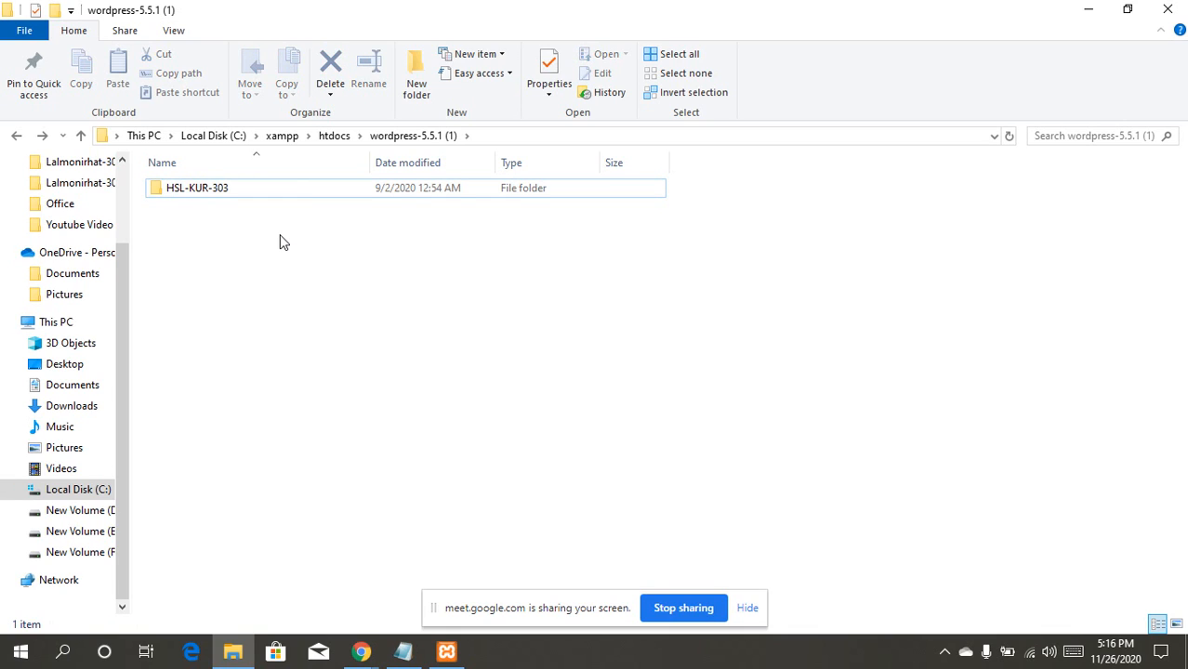
{"action": "left_click", "coordinate": [261, 193]}
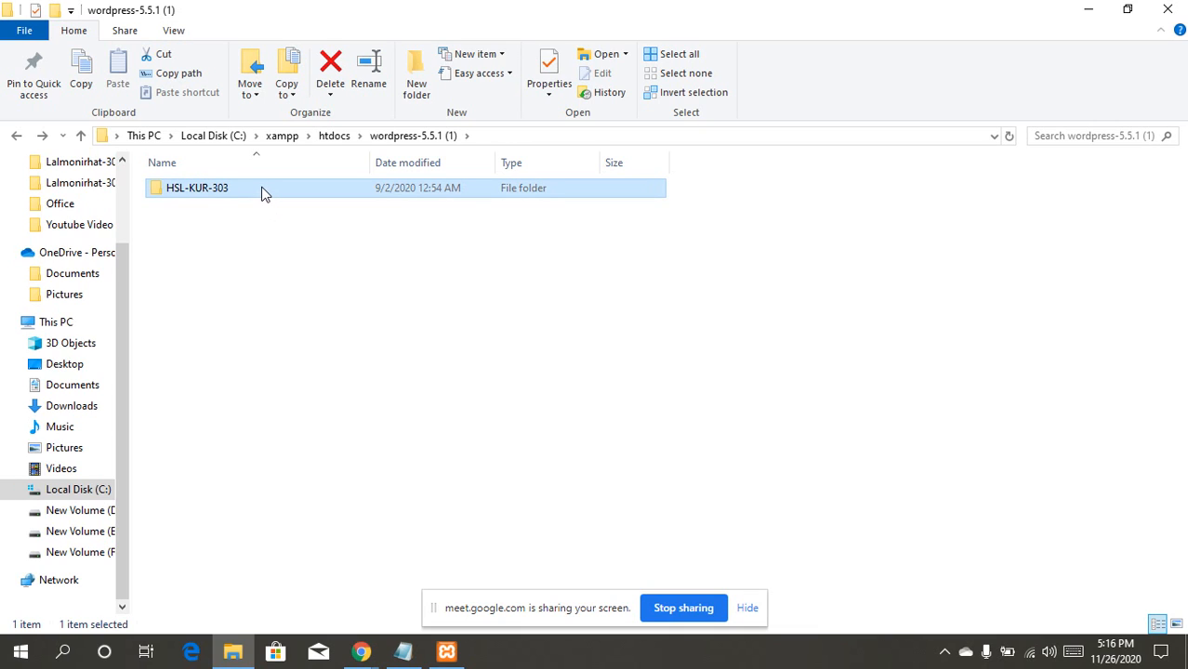
{"action": "left_click", "coordinate": [409, 136]}
Step: Paste HSL-KUR-303 into htdocs, keep its name unchanged, and bring XAMPP Control Panel forward
{"action": "left_click", "coordinate": [337, 135]}
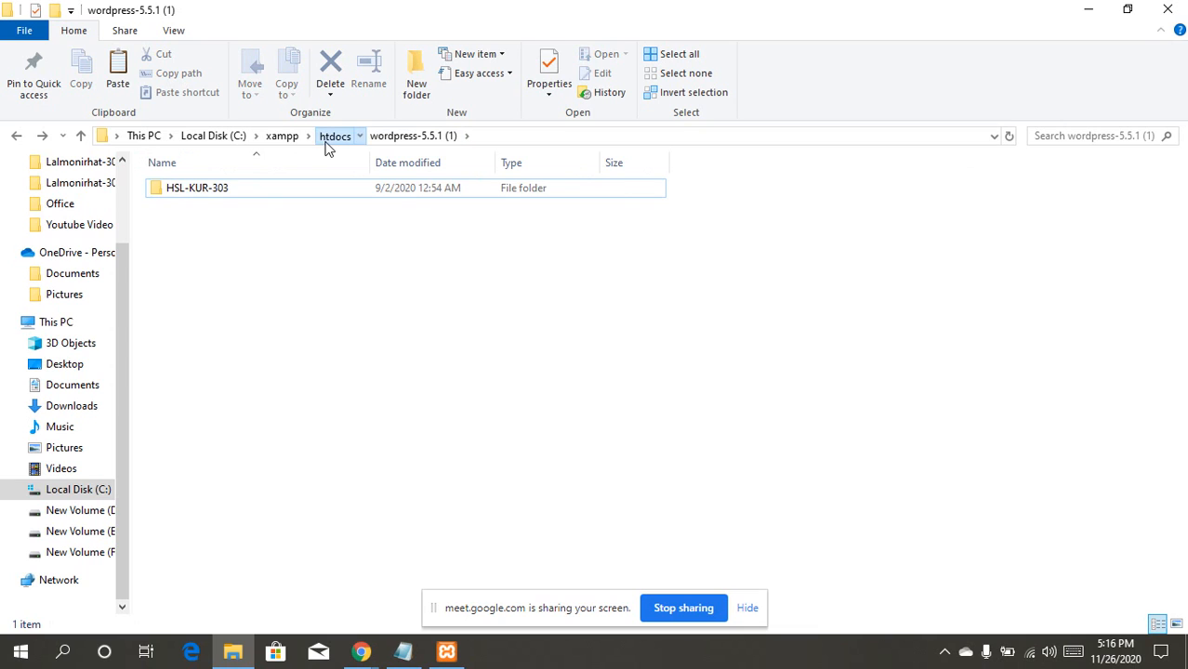
{"action": "key", "text": "ctrl+v"}
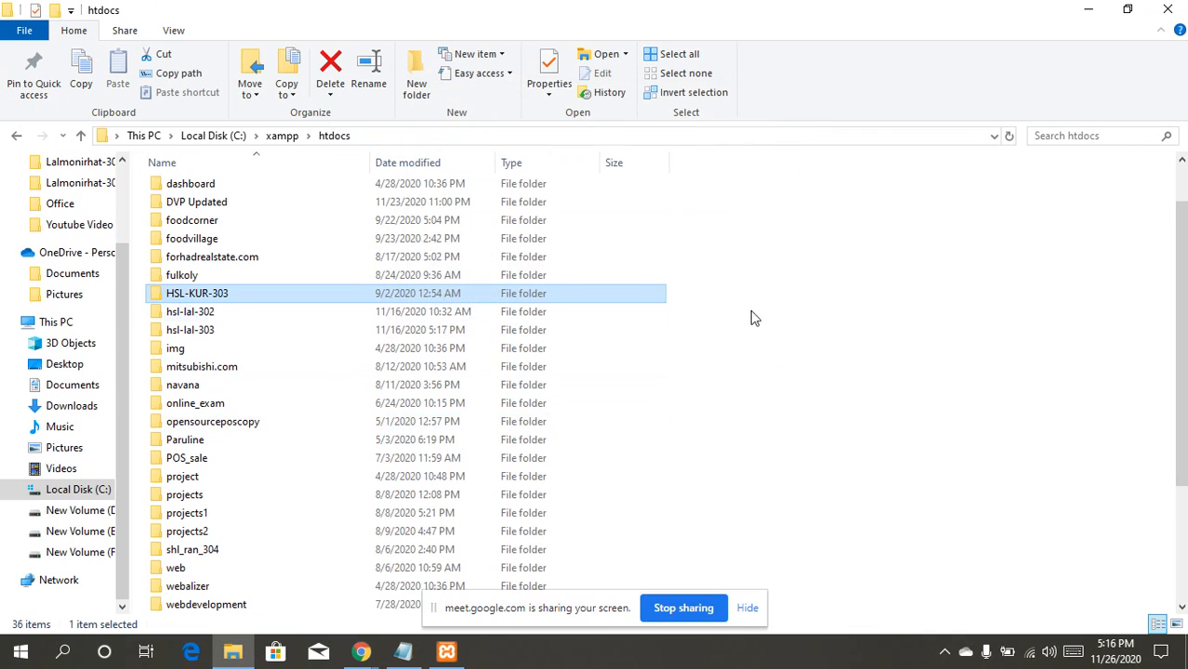
{"action": "left_click", "coordinate": [836, 317]}
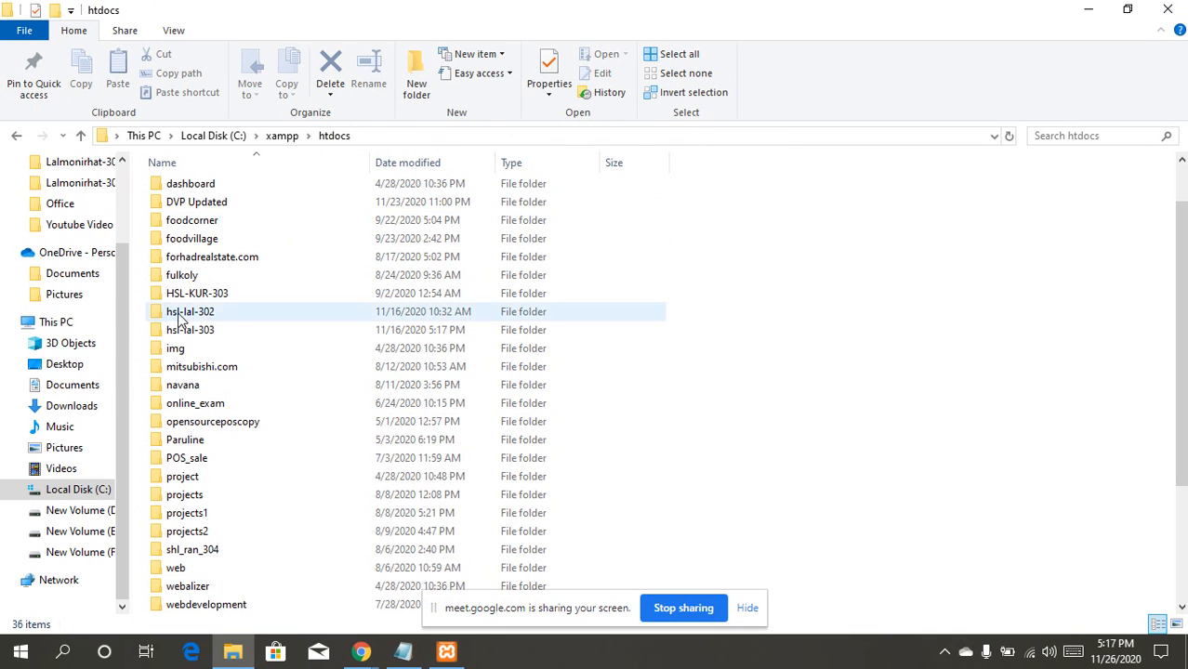
{"action": "left_click", "coordinate": [258, 295]}
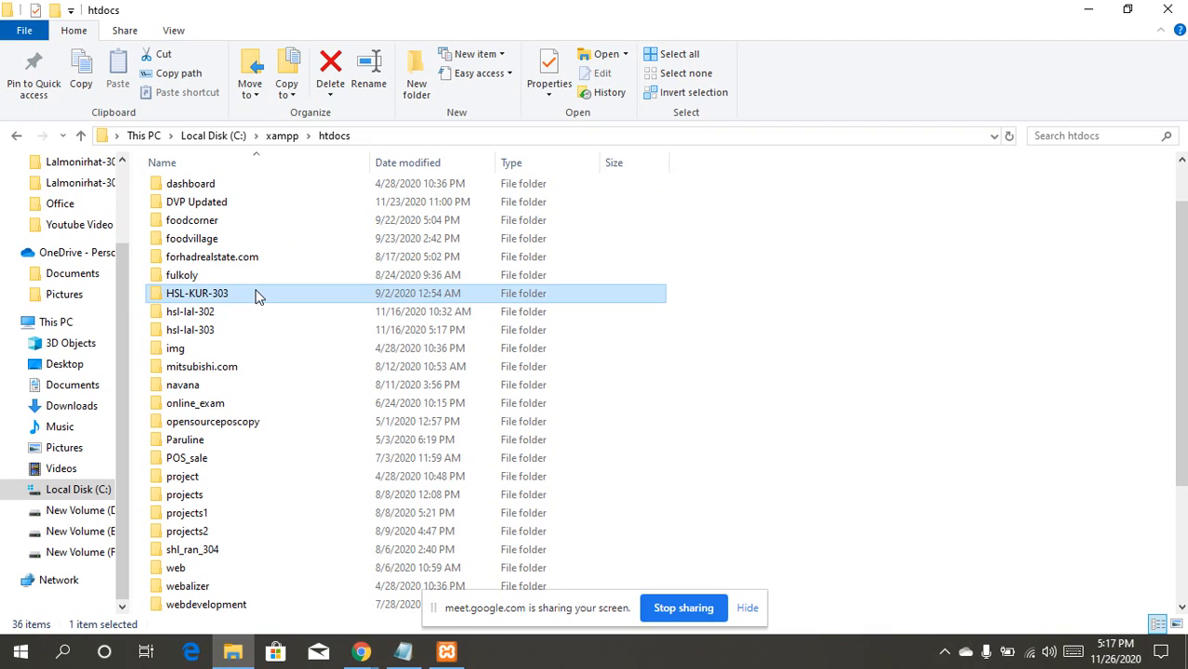
{"action": "key", "text": "F2"}
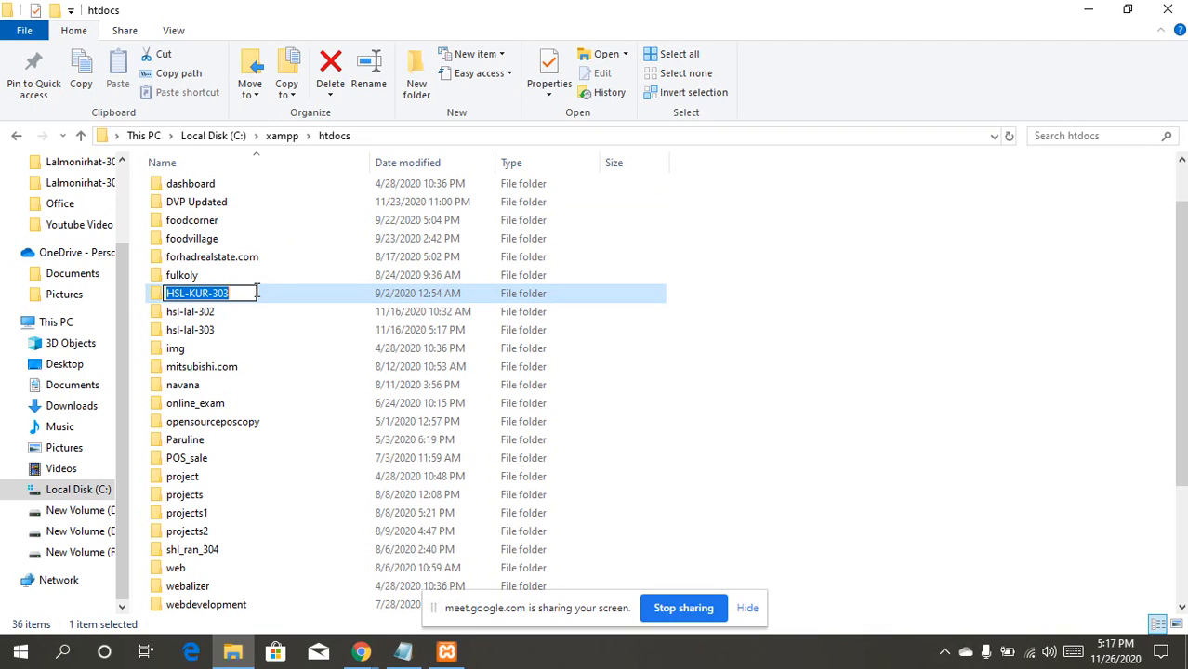
{"action": "left_click", "coordinate": [811, 345]}
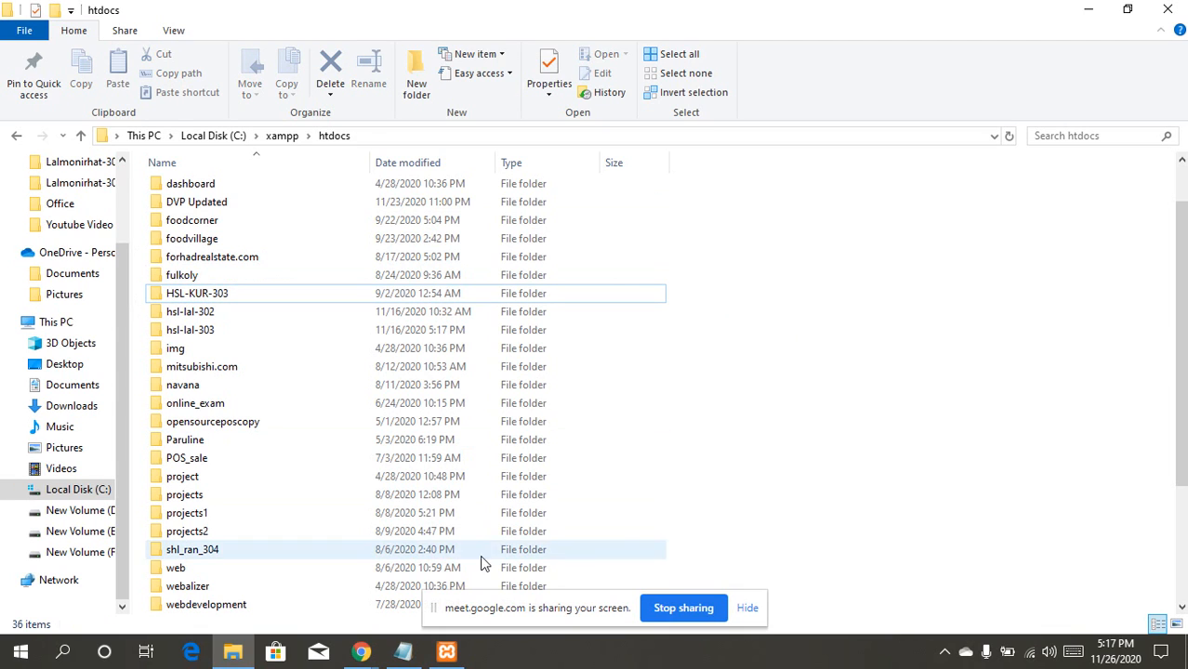
{"action": "left_click", "coordinate": [447, 651]}
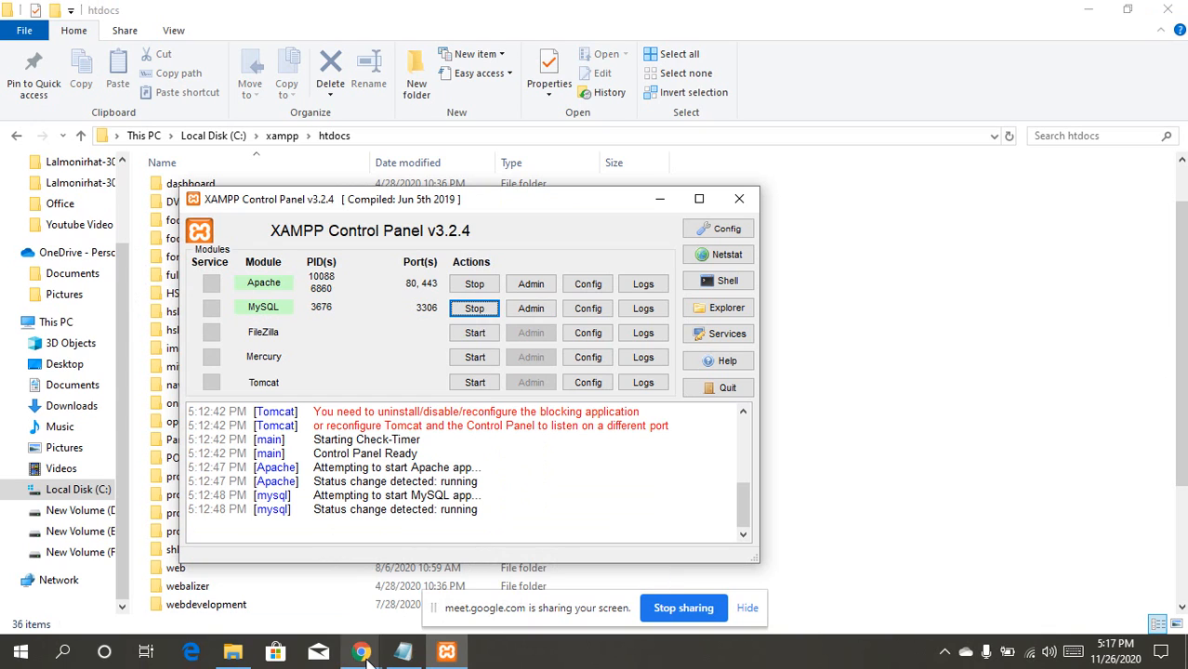
Step: Bring Chrome forward on the WordPress download page tab
{"action": "mouse_move", "coordinate": [361, 650]}
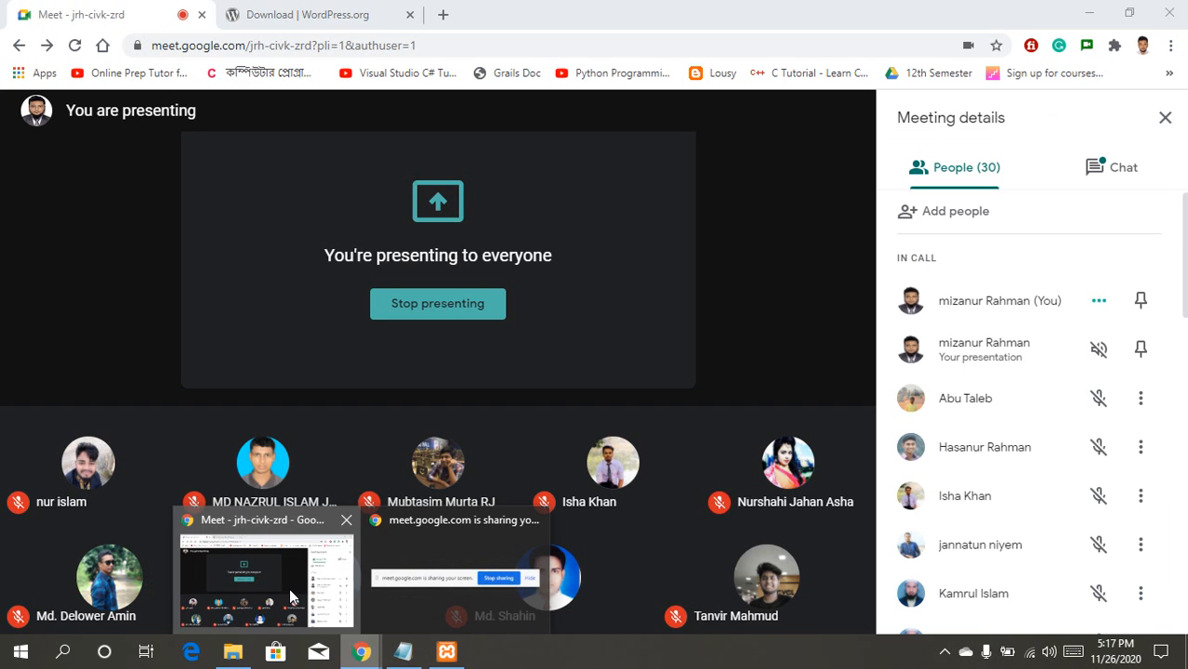
{"action": "left_click", "coordinate": [289, 588]}
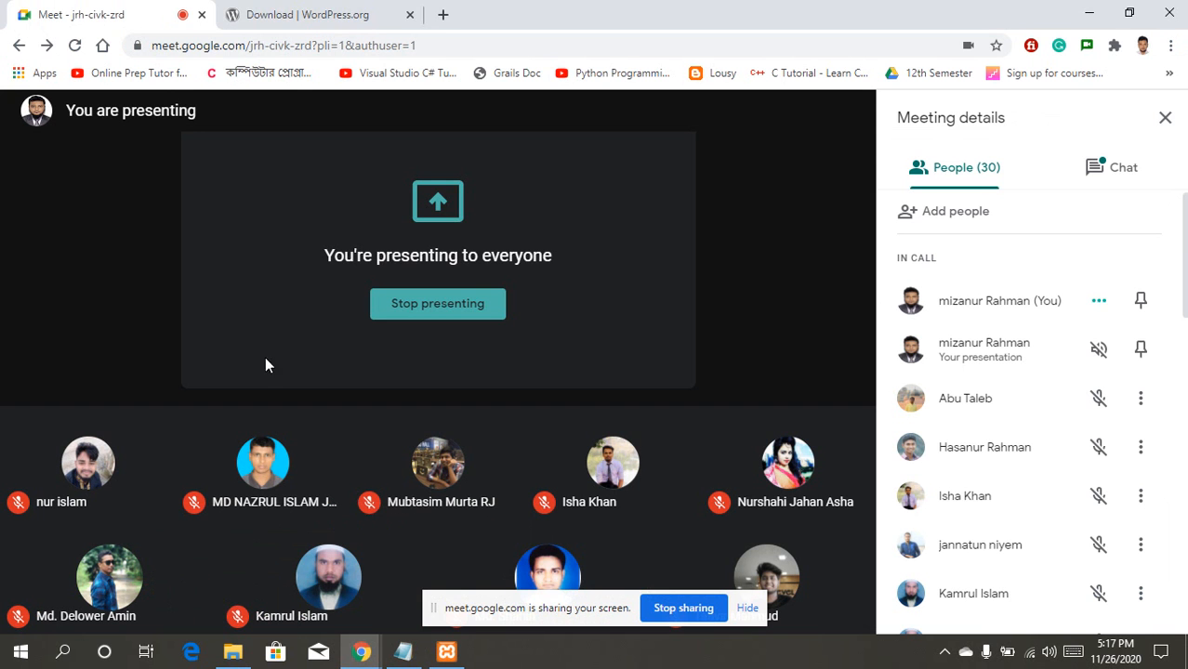
{"action": "left_click", "coordinate": [352, 12]}
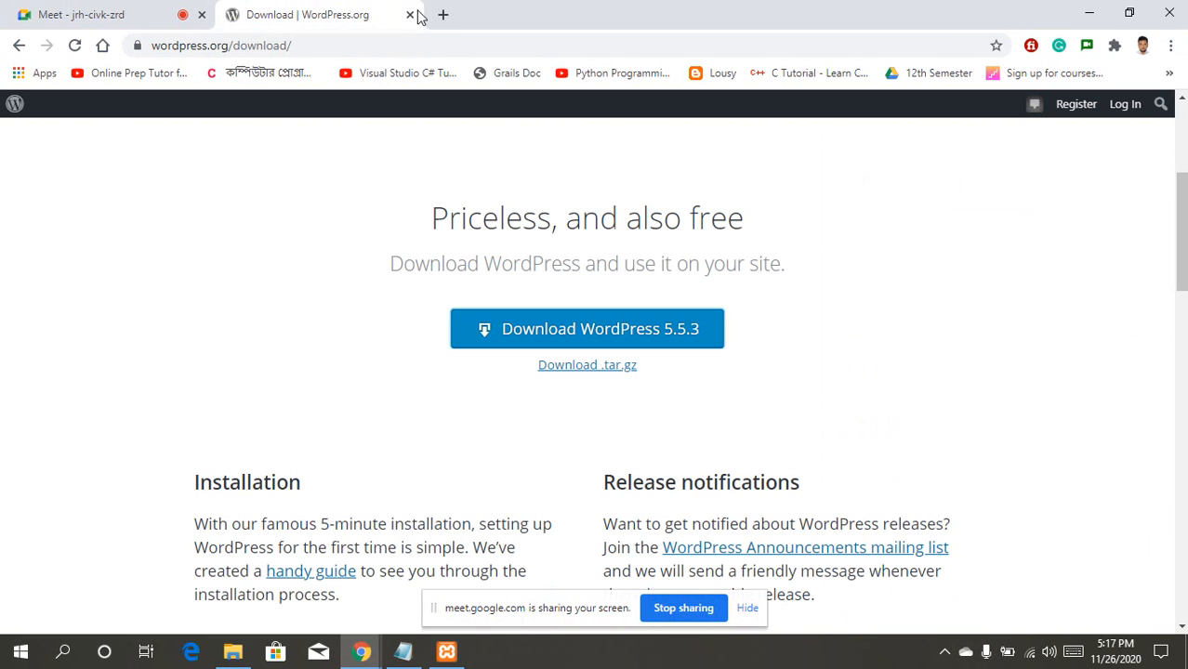
Step: Load localhost/HSL-KUR-303 in a new tab to reach the WordPress setup language list
{"action": "left_click", "coordinate": [444, 15]}
{"action": "left_click", "coordinate": [438, 40]}
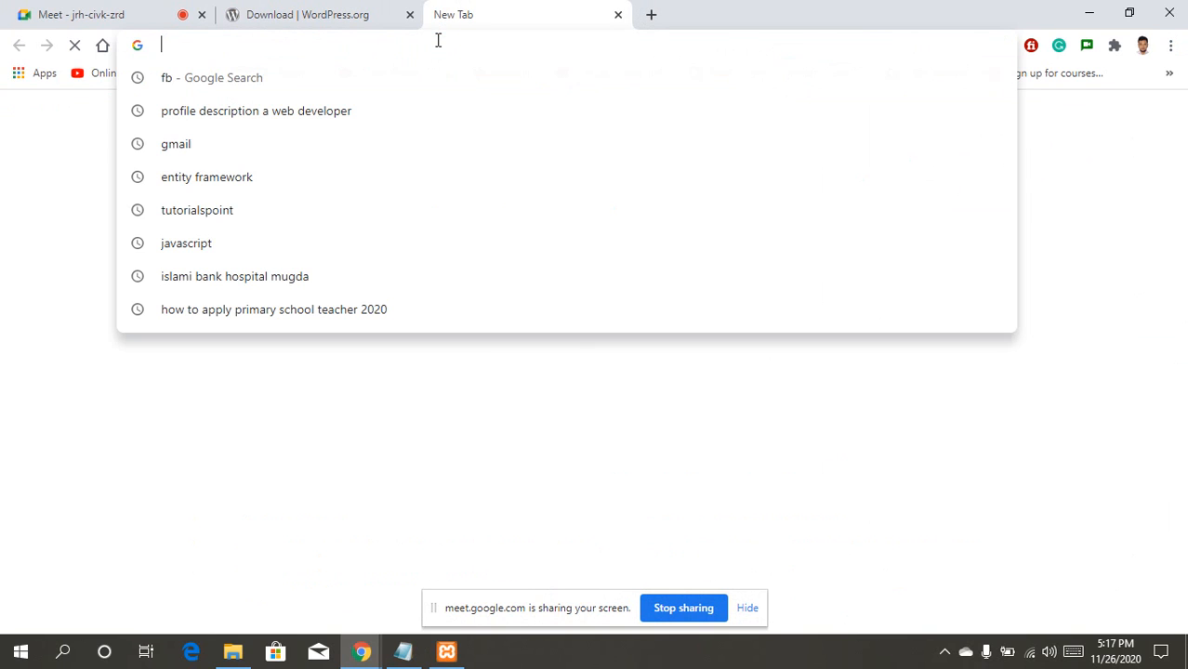
{"action": "type", "text": "localhost/hsl-lal-302"}
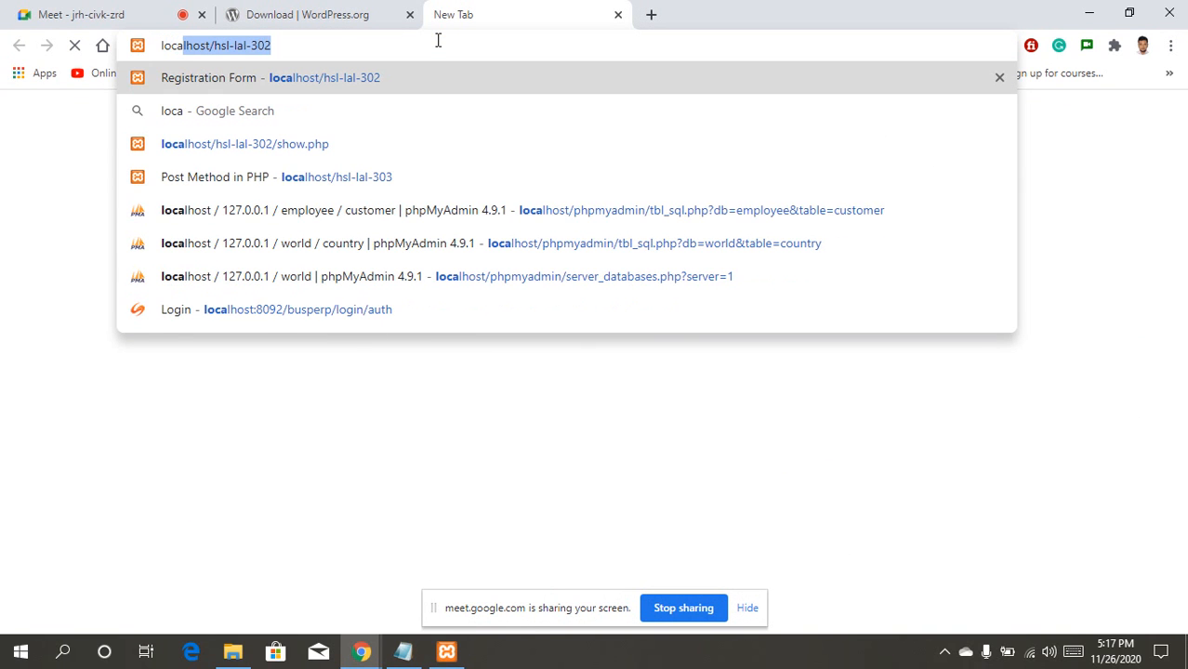
{"action": "key", "text": "Right"}
{"action": "key", "text": "BackSpace"}
{"action": "key", "text": "BackSpace"}
{"action": "key", "text": "BackSpace"}
{"action": "key", "text": "BackSpace"}
{"action": "key", "text": "BackSpace"}
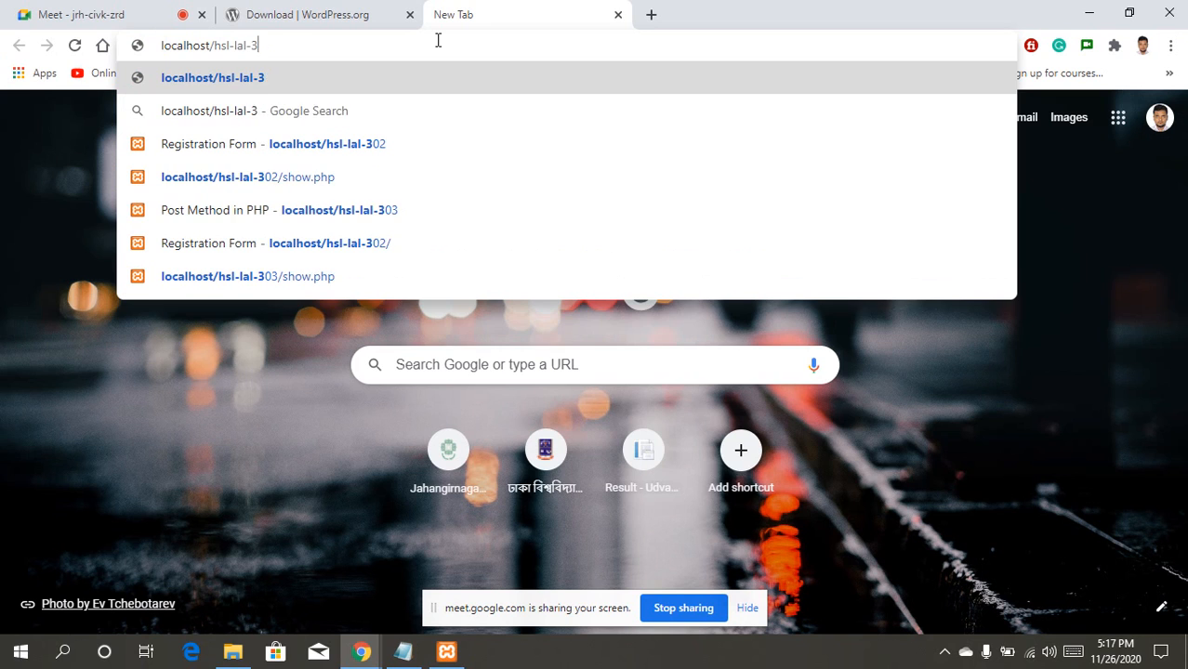
{"action": "key", "text": "BackSpace"}
{"action": "key", "text": "BackSpace"}
{"action": "key", "text": "BackSpace"}
{"action": "key", "text": "BackSpace"}
{"action": "key", "text": "BackSpace"}
{"action": "key", "text": "BackSpace"}
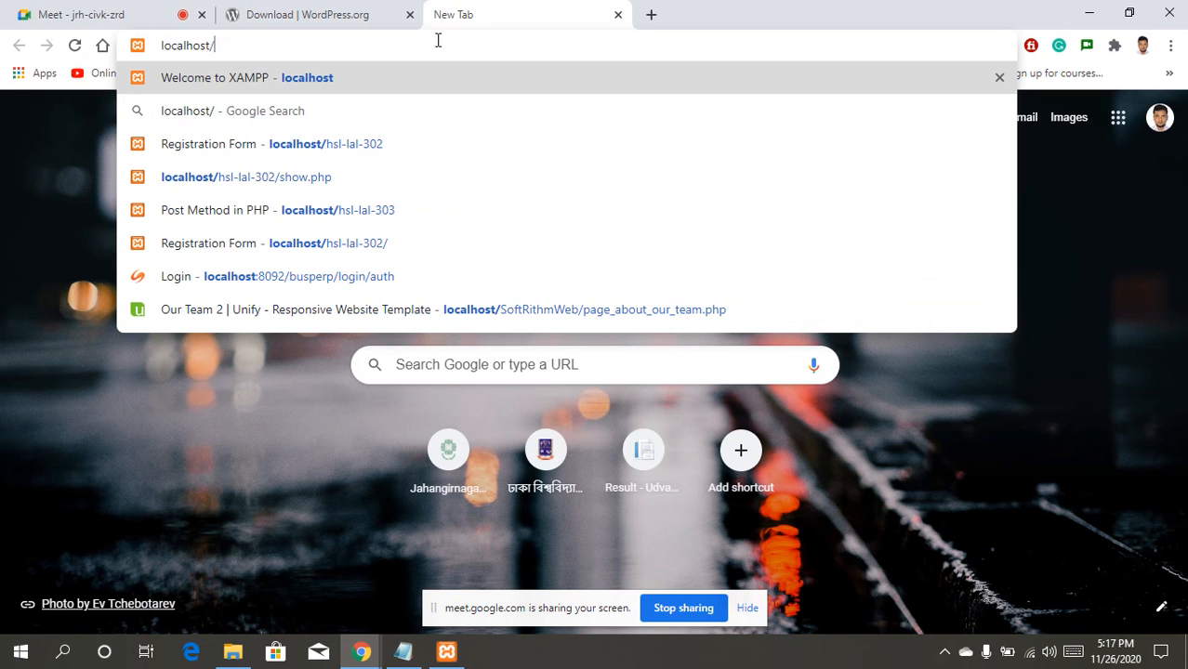
{"action": "type", "text": "HSL-KUR-303"}
{"action": "key", "text": "Return"}
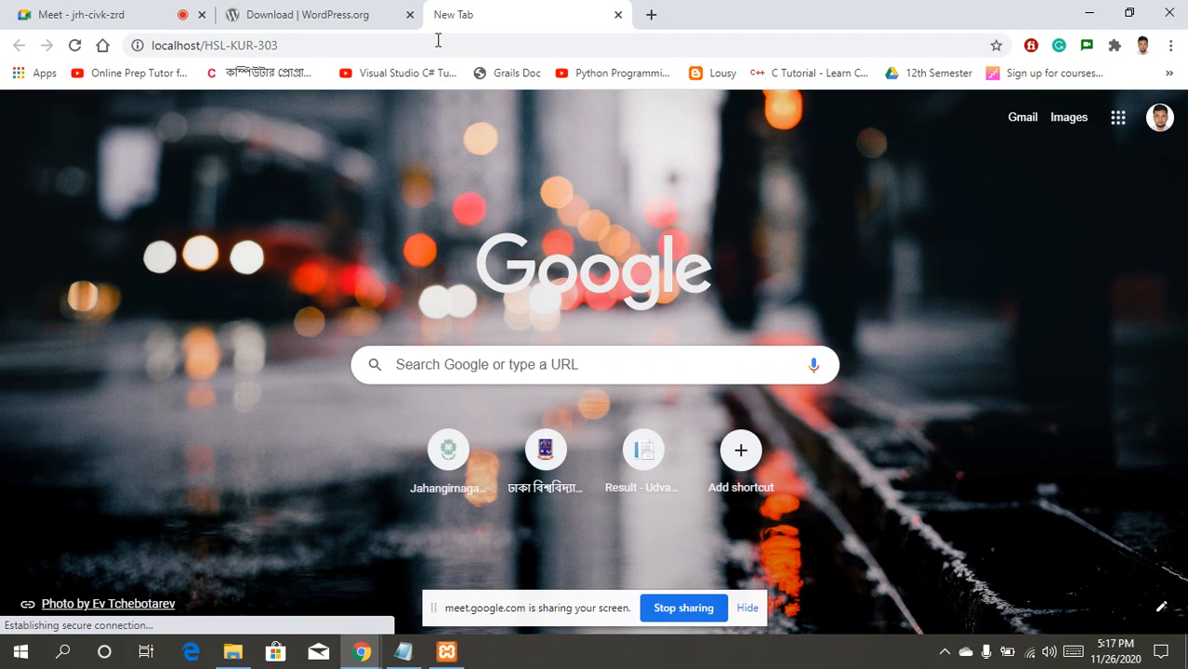
{"action": "left_click", "coordinate": [437, 41]}
{"action": "left_click", "coordinate": [437, 41]}
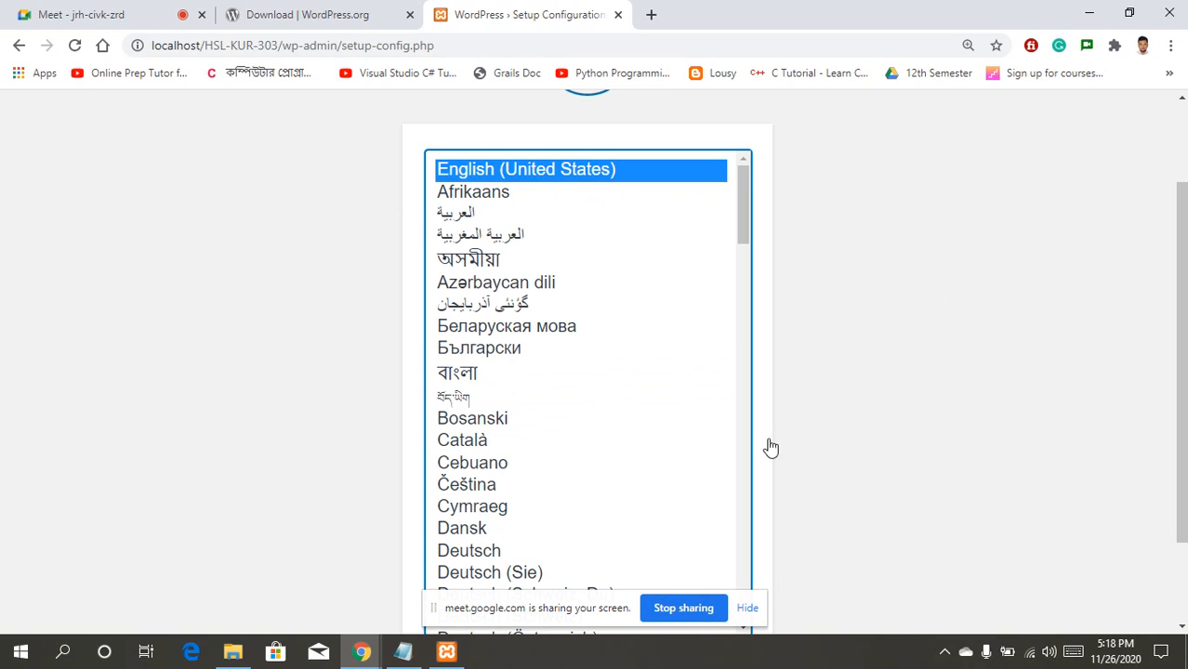
Step: Continue in English (United States), pass the Let's go! screen, then bring XAMPP forward
{"action": "left_click_drag", "start_coordinate": [547, 609], "coordinate": [566, 667]}
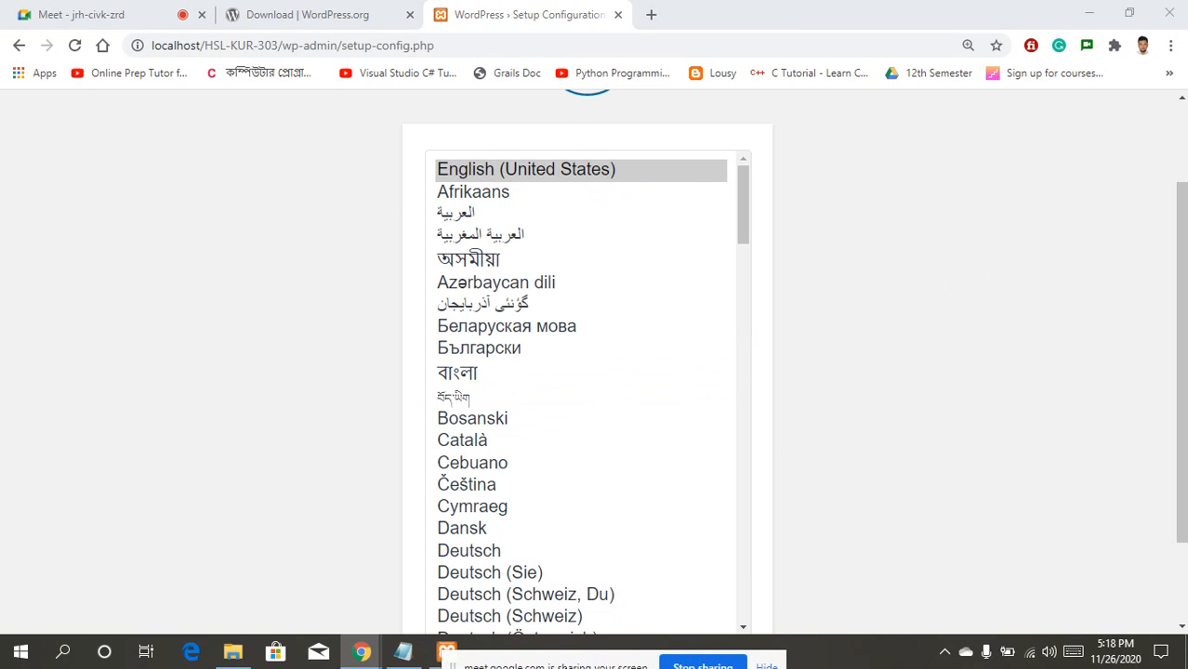
{"action": "left_click_drag", "start_coordinate": [1181, 252], "coordinate": [1178, 451]}
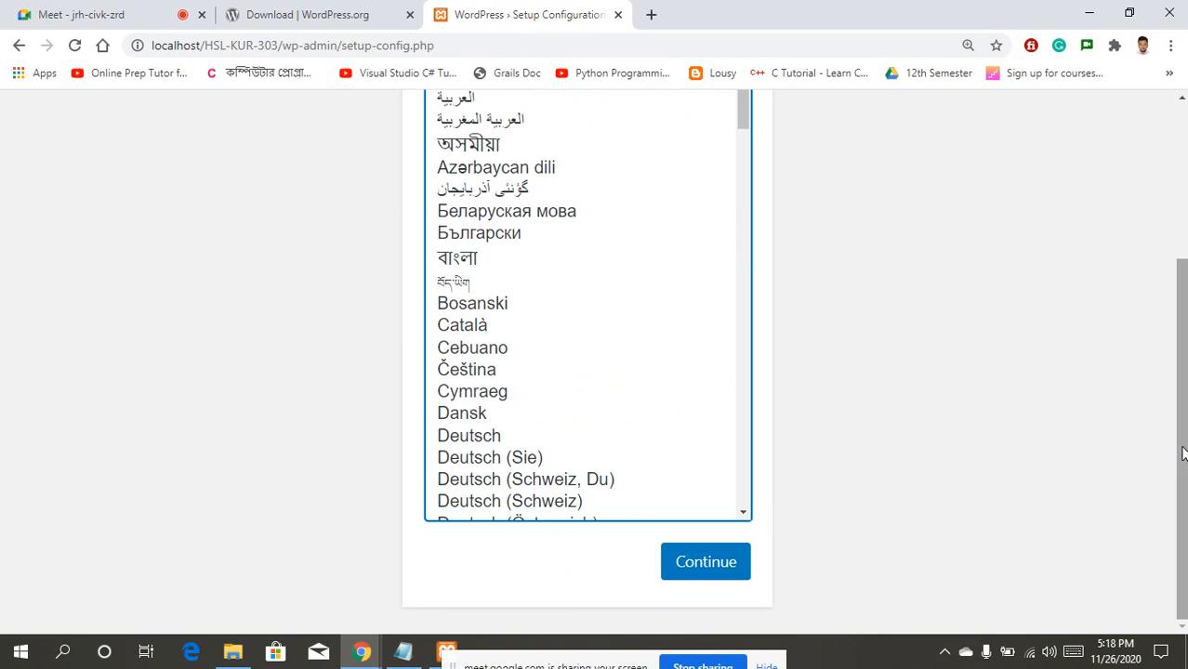
{"action": "left_click", "coordinate": [698, 571]}
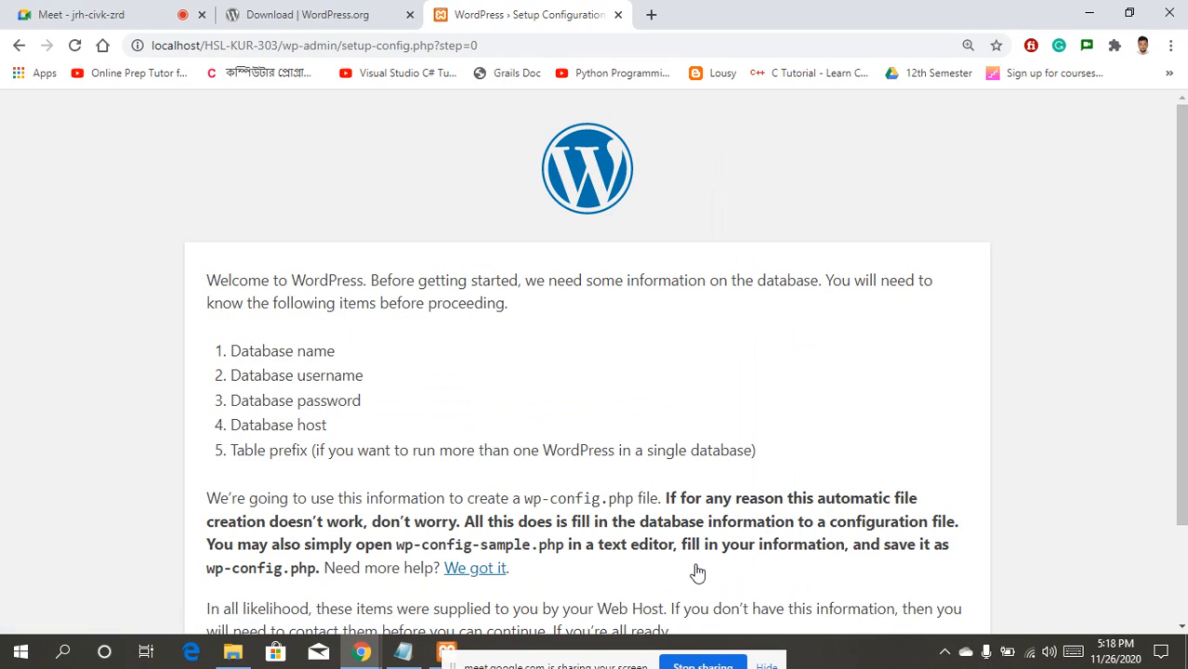
{"action": "left_click_drag", "start_coordinate": [1180, 174], "coordinate": [1181, 270]}
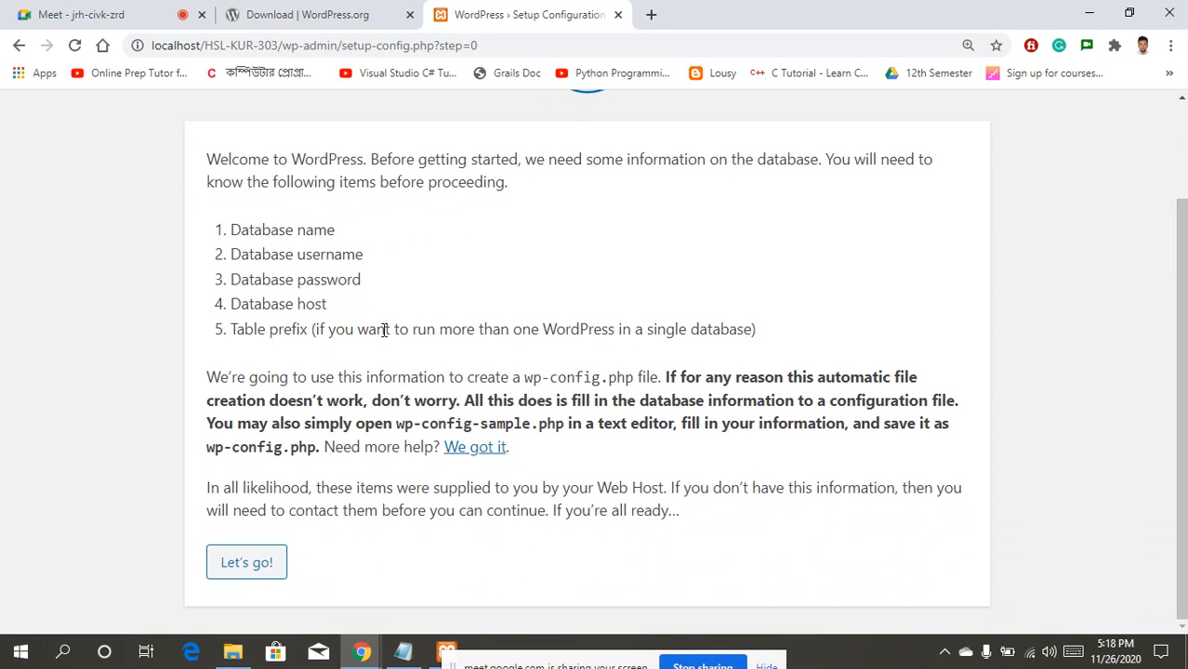
{"action": "left_click", "coordinate": [247, 567]}
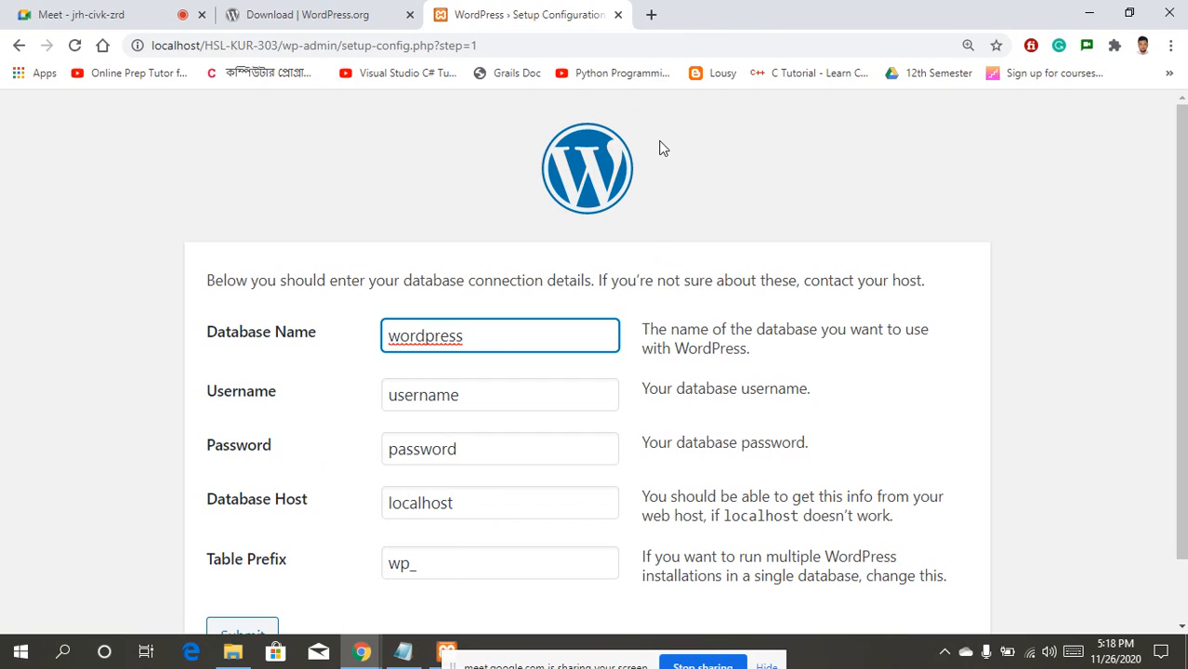
{"action": "left_click_drag", "start_coordinate": [521, 664], "coordinate": [576, 664]}
{"action": "left_click", "coordinate": [452, 654]}
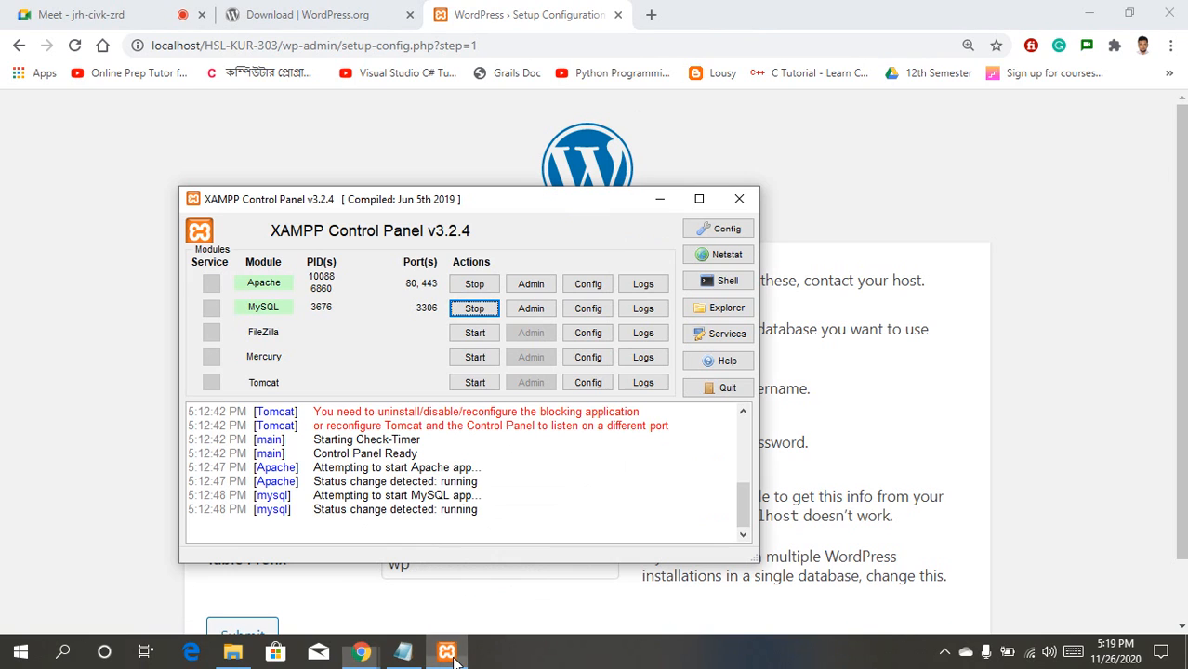
Step: Launch phpMyAdmin from XAMPP's MySQL Admin button and go to the New database page
{"action": "left_click", "coordinate": [530, 308]}
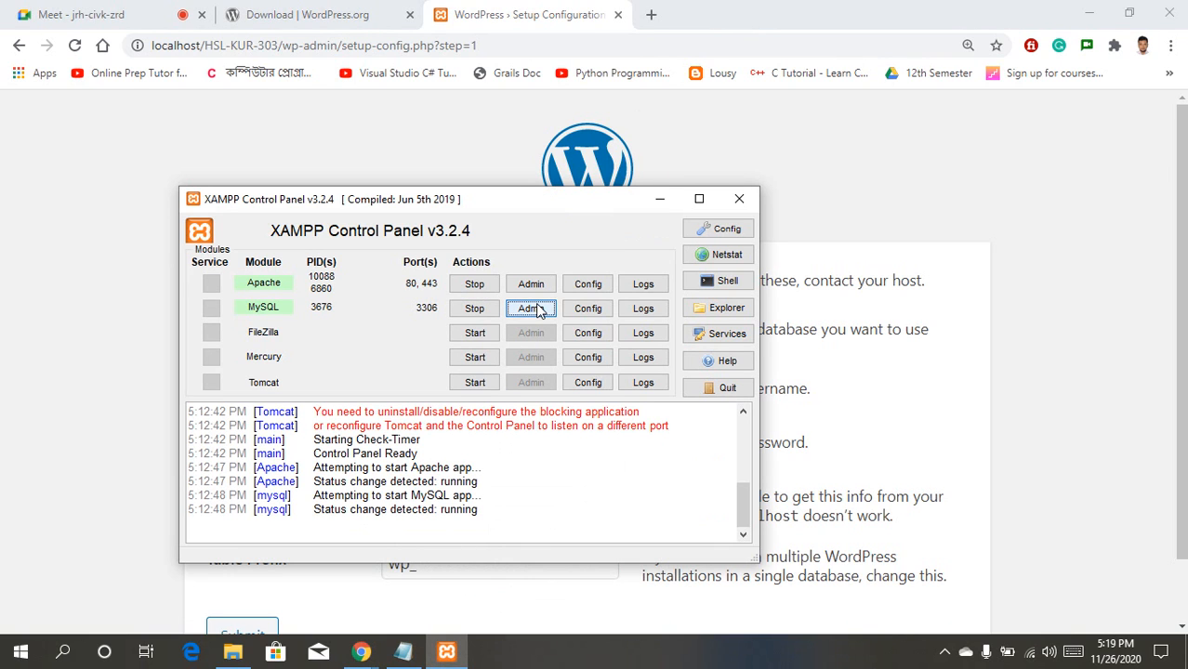
{"action": "left_click", "coordinate": [659, 200]}
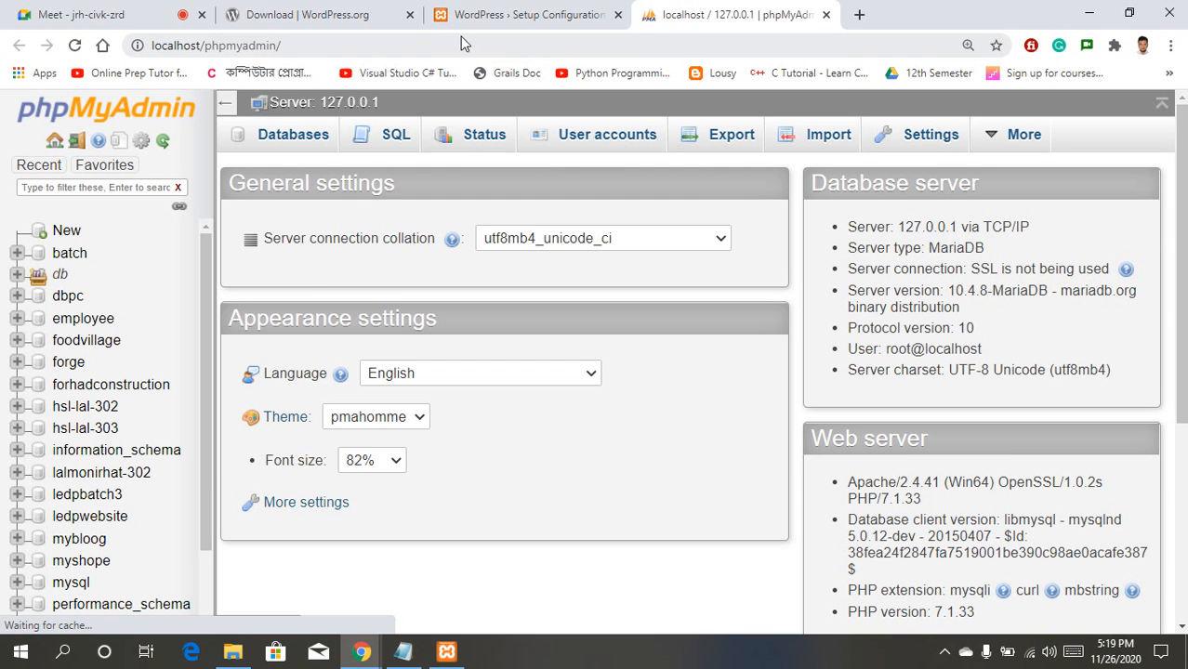
{"action": "left_click", "coordinate": [67, 232]}
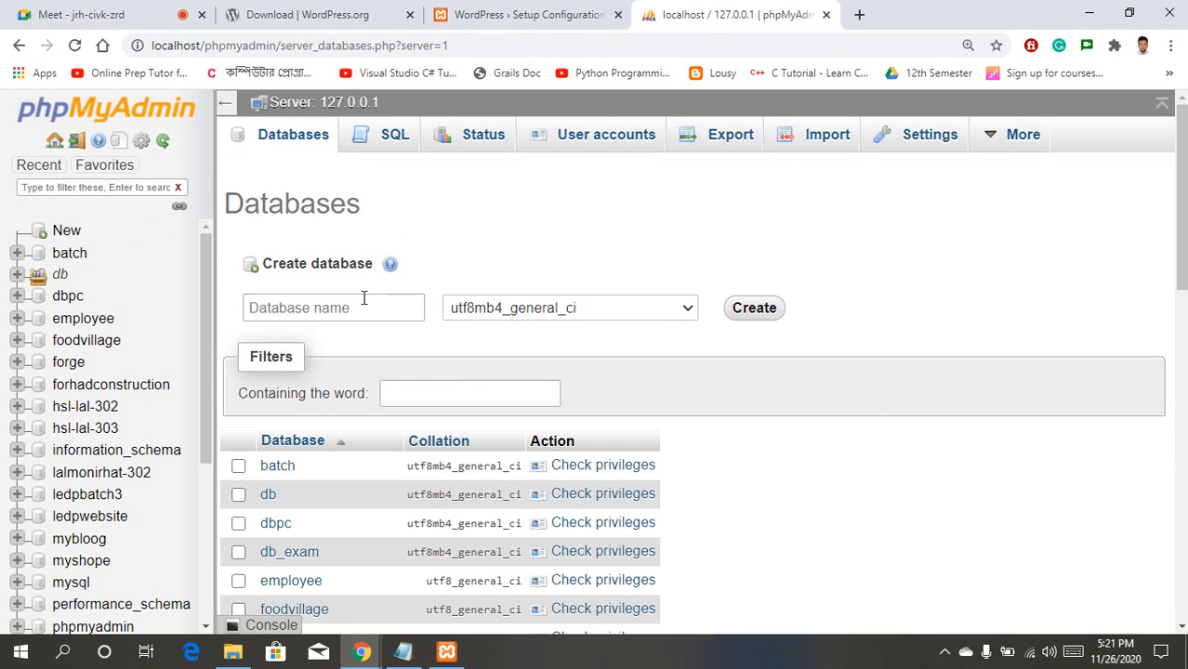
Step: Create a database named hsl-kur-303 using the utf8_general_ci collation
{"action": "left_click", "coordinate": [363, 307]}
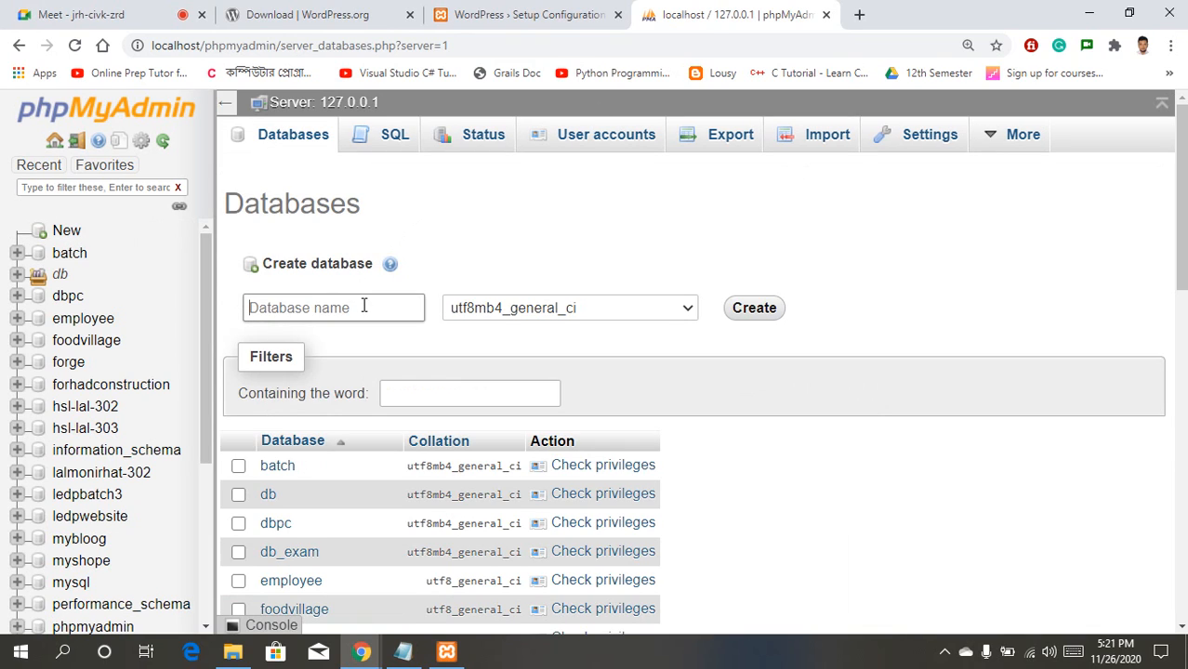
{"action": "left_click", "coordinate": [363, 307]}
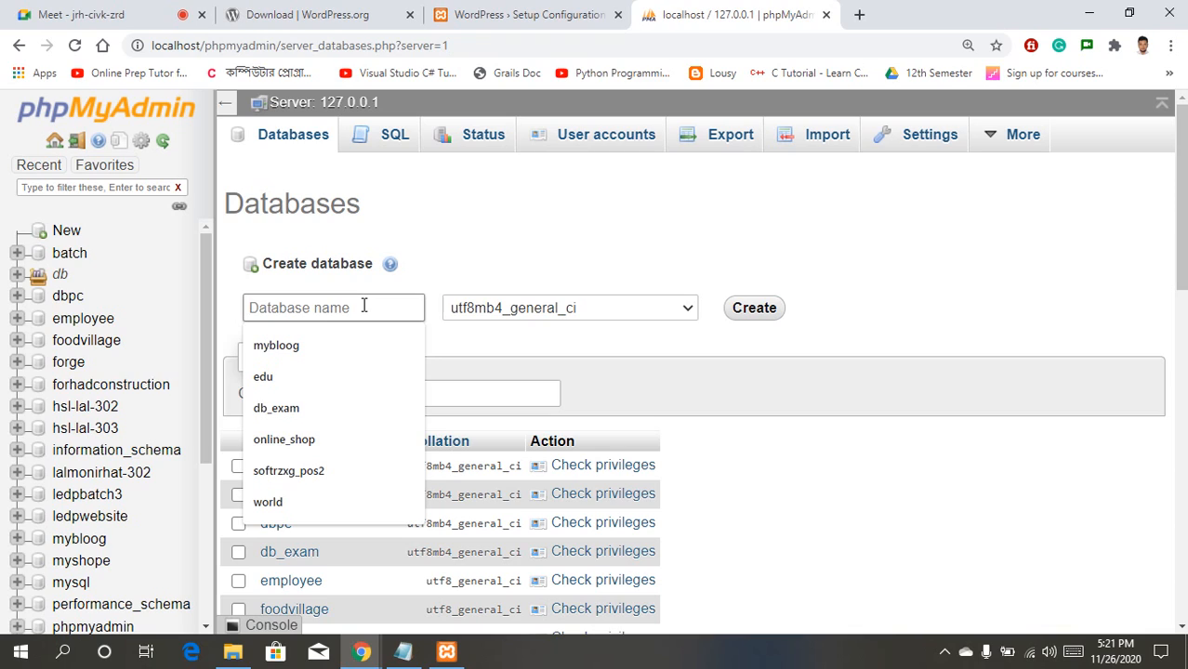
{"action": "type", "text": "hsl-"}
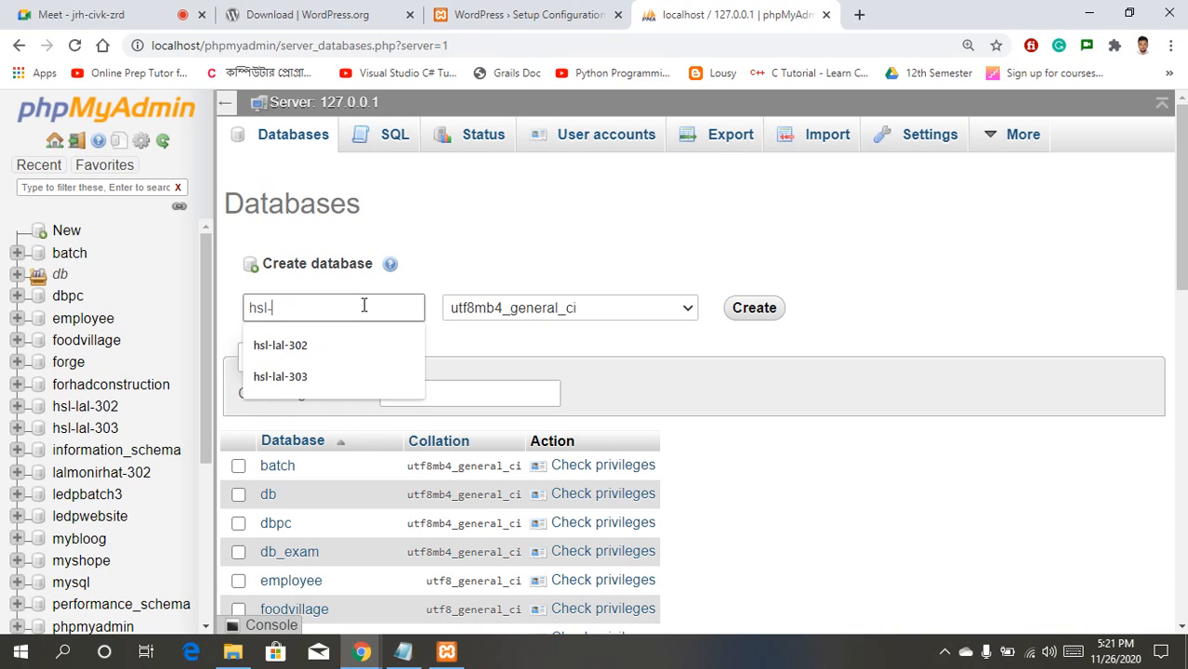
{"action": "type", "text": "kur-303"}
{"action": "left_click", "coordinate": [648, 307]}
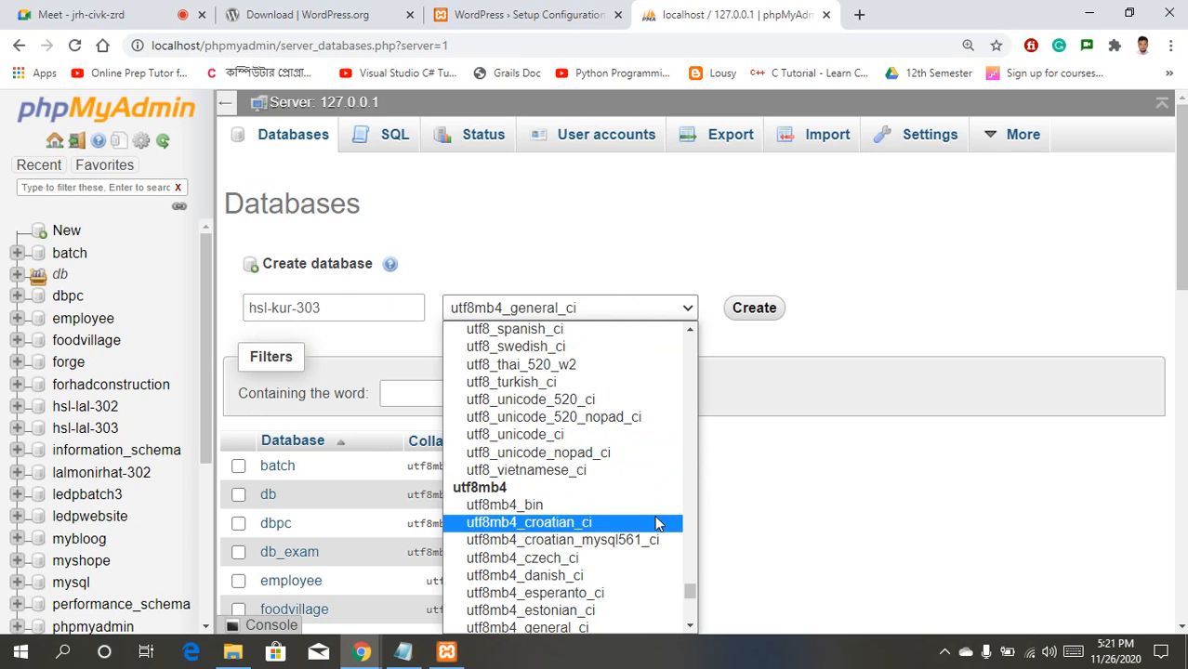
{"action": "key", "text": "Up"}
{"action": "key", "text": "Up"}
{"action": "key", "text": "Up"}
{"action": "key", "text": "Up"}
{"action": "key", "text": "Up"}
{"action": "key", "text": "Up"}
{"action": "key", "text": "Up"}
{"action": "key", "text": "Up"}
{"action": "key", "text": "Up"}
{"action": "key", "text": "Up"}
{"action": "key", "text": "Up"}
{"action": "key", "text": "Up"}
{"action": "key", "text": "Up"}
{"action": "key", "text": "Up"}
{"action": "key", "text": "Up"}
{"action": "key", "text": "Up"}
{"action": "key", "text": "Up"}
{"action": "key", "text": "Up"}
{"action": "key", "text": "Up"}
{"action": "key", "text": "Up"}
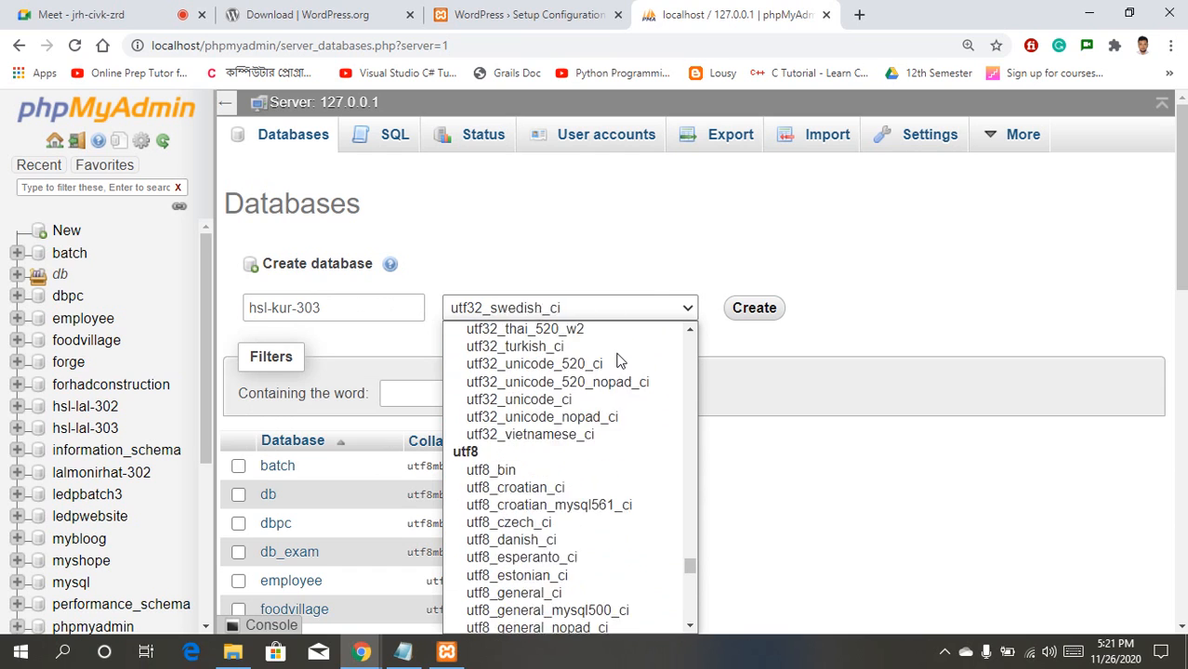
{"action": "key", "text": "Up"}
{"action": "key", "text": "Up"}
{"action": "key", "text": "Up"}
{"action": "key", "text": "Up"}
{"action": "key", "text": "Down"}
{"action": "key", "text": "Down"}
{"action": "key", "text": "Down"}
{"action": "key", "text": "Down"}
{"action": "key", "text": "Down"}
{"action": "key", "text": "Down"}
{"action": "key", "text": "Down"}
{"action": "key", "text": "Down"}
{"action": "key", "text": "Down"}
{"action": "key", "text": "Down"}
{"action": "key", "text": "Down"}
{"action": "key", "text": "Down"}
{"action": "key", "text": "Down"}
{"action": "key", "text": "Down"}
{"action": "key", "text": "Down"}
{"action": "key", "text": "Down"}
{"action": "key", "text": "Down"}
{"action": "key", "text": "Down"}
{"action": "key", "text": "Down"}
{"action": "key", "text": "Down"}
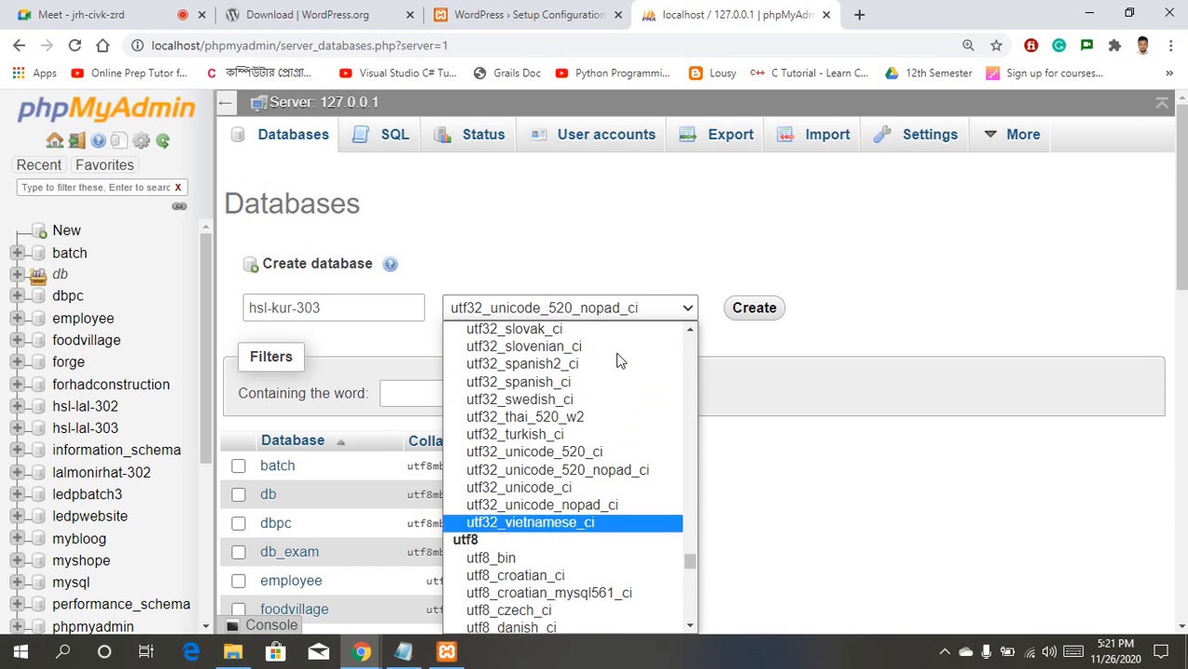
{"action": "key", "text": "Up"}
{"action": "key", "text": "Up"}
{"action": "key", "text": "Up"}
{"action": "key", "text": "Up"}
{"action": "key", "text": "Up"}
{"action": "key", "text": "Up"}
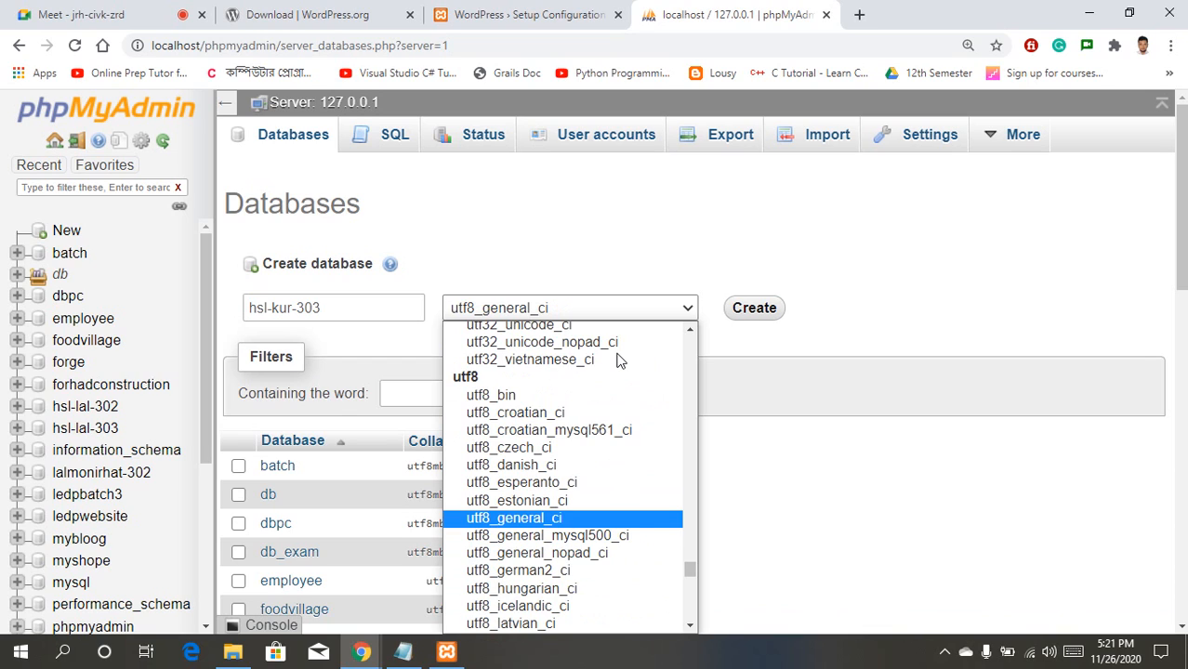
{"action": "key", "text": "Return"}
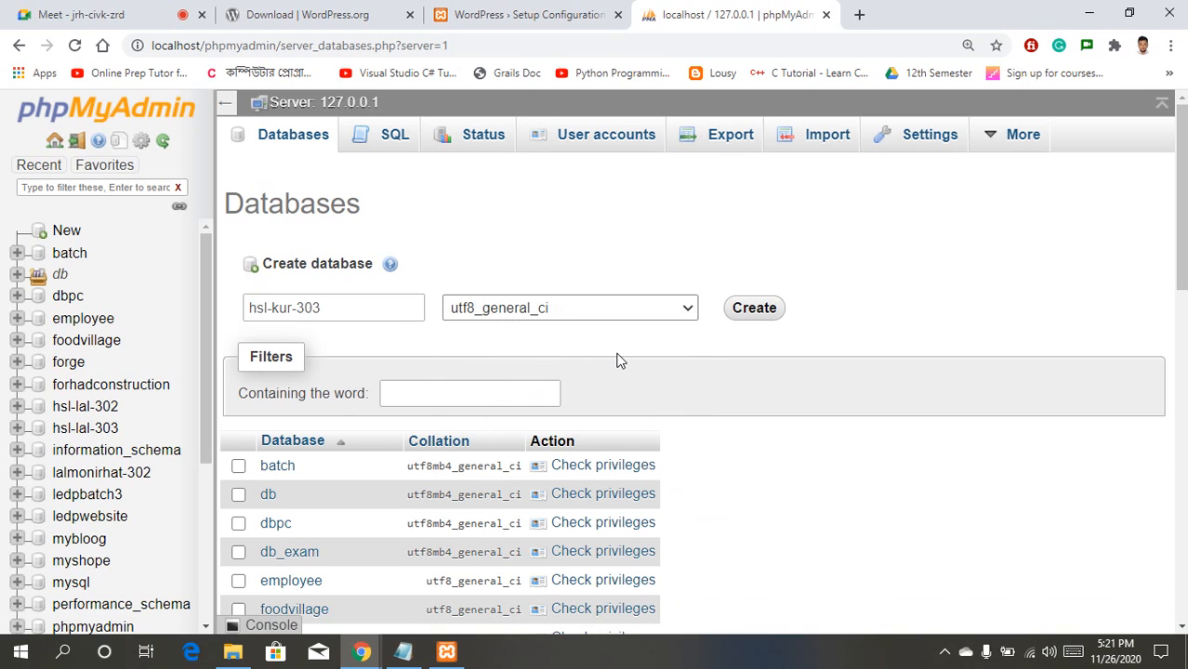
{"action": "left_click", "coordinate": [762, 309]}
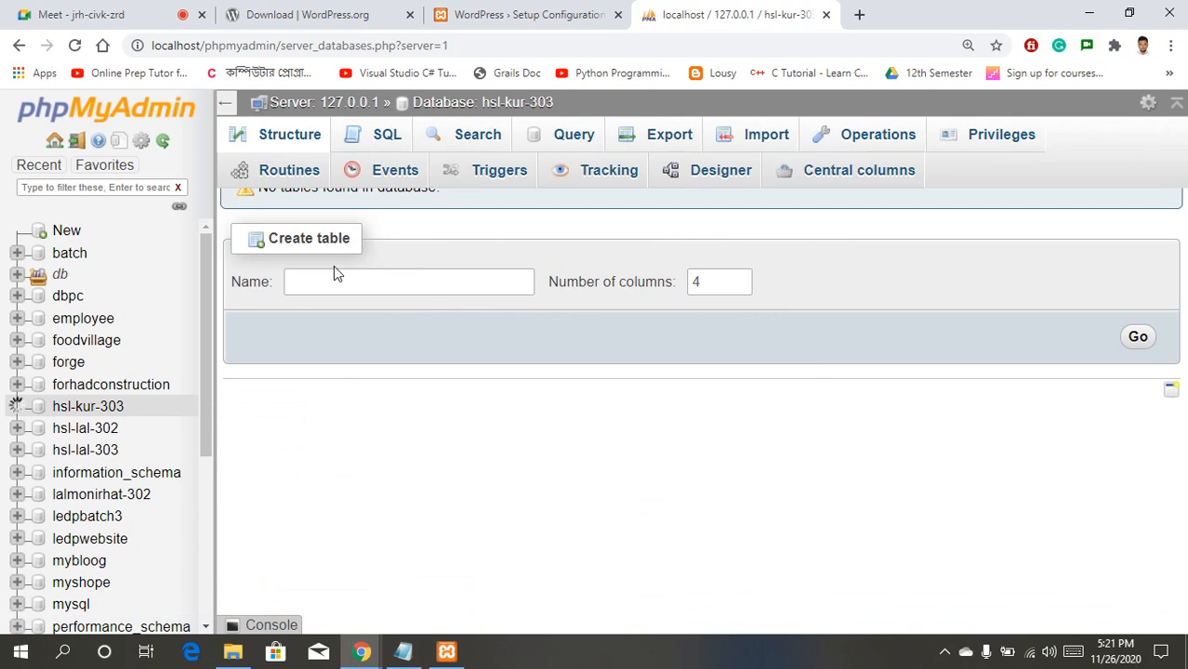
{"action": "left_click", "coordinate": [539, 13]}
Step: Enter hsl-kur-303 as the Database Name and root as the Username
{"action": "left_click", "coordinate": [466, 336]}
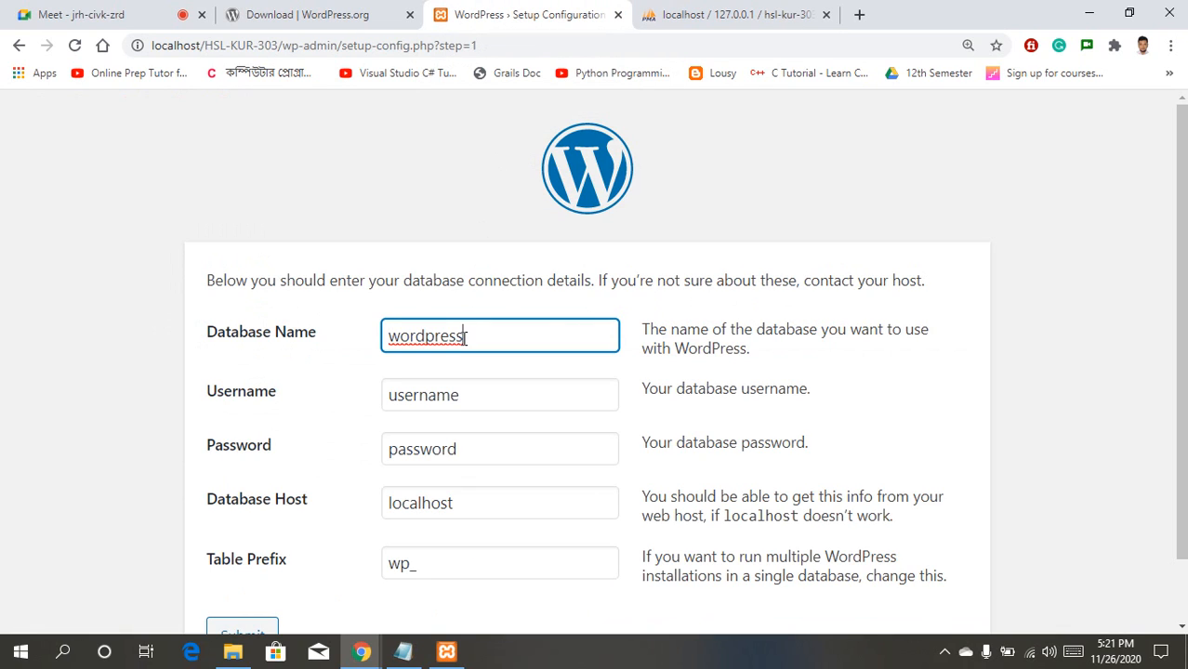
{"action": "key", "text": "BackSpace"}
{"action": "key", "text": "BackSpace"}
{"action": "key", "text": "BackSpace"}
{"action": "key", "text": "BackSpace"}
{"action": "key", "text": "BackSpace"}
{"action": "key", "text": "BackSpace"}
{"action": "key", "text": "BackSpace"}
{"action": "key", "text": "BackSpace"}
{"action": "key", "text": "BackSpace"}
{"action": "type", "text": "hsl-kur-303"}
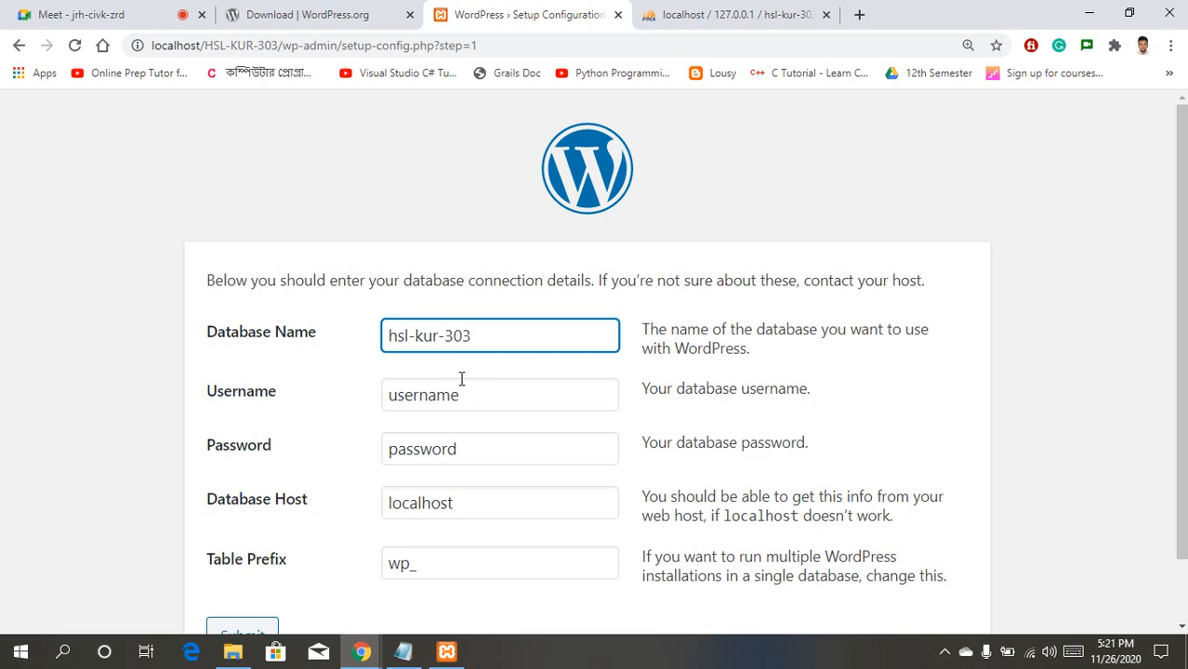
{"action": "left_click_drag", "start_coordinate": [470, 392], "coordinate": [302, 391]}
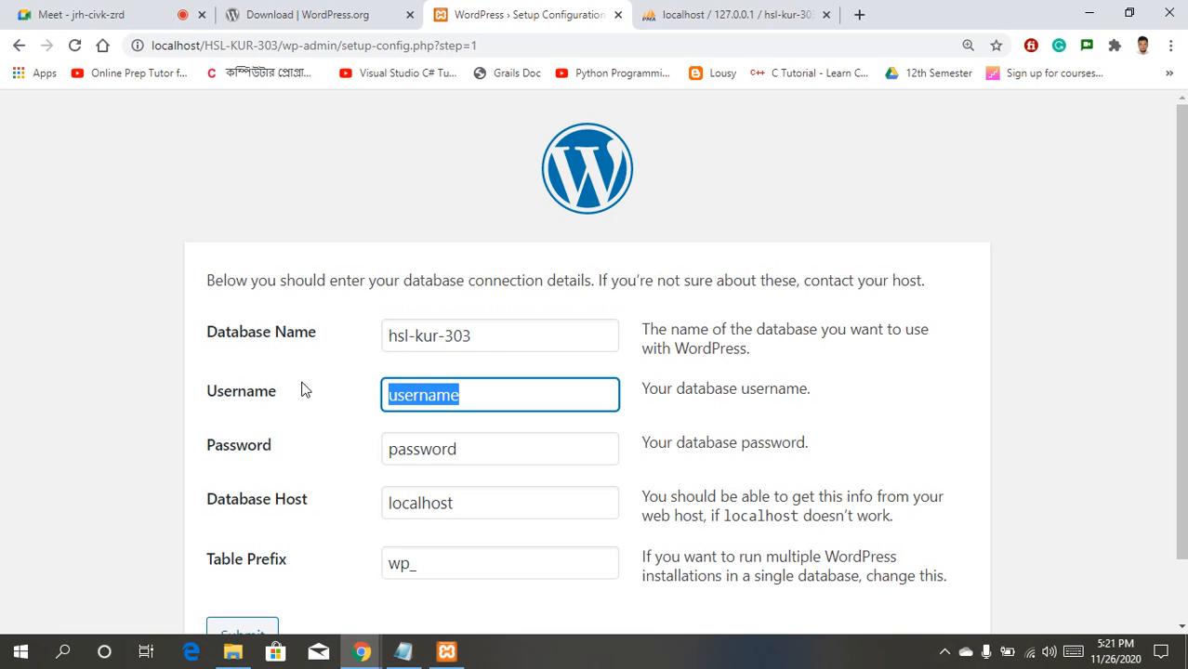
{"action": "type", "text": "ro"}
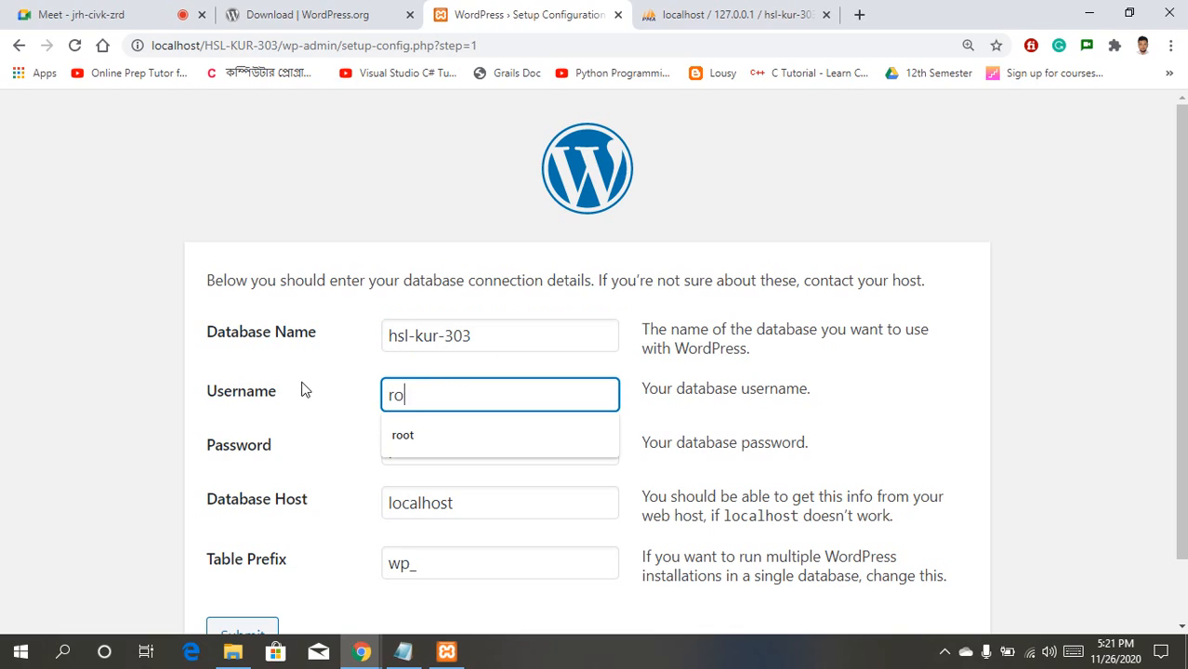
{"action": "type", "text": "ot"}
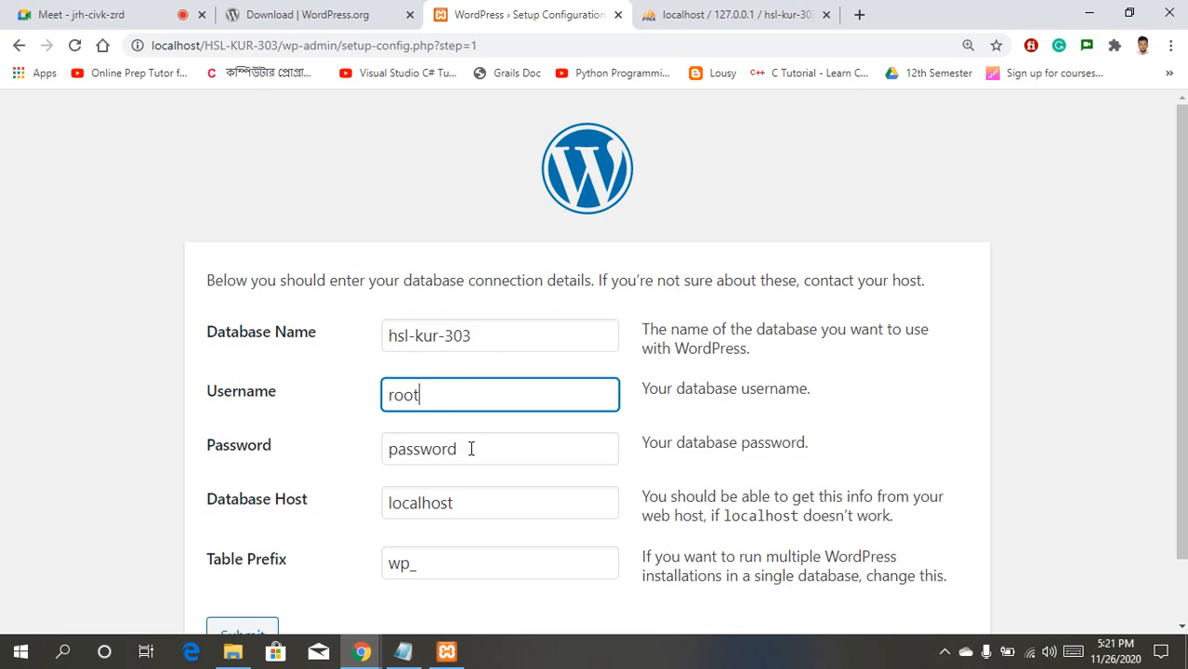
Step: Clear the Password field so it stays empty
{"action": "left_click", "coordinate": [446, 651]}
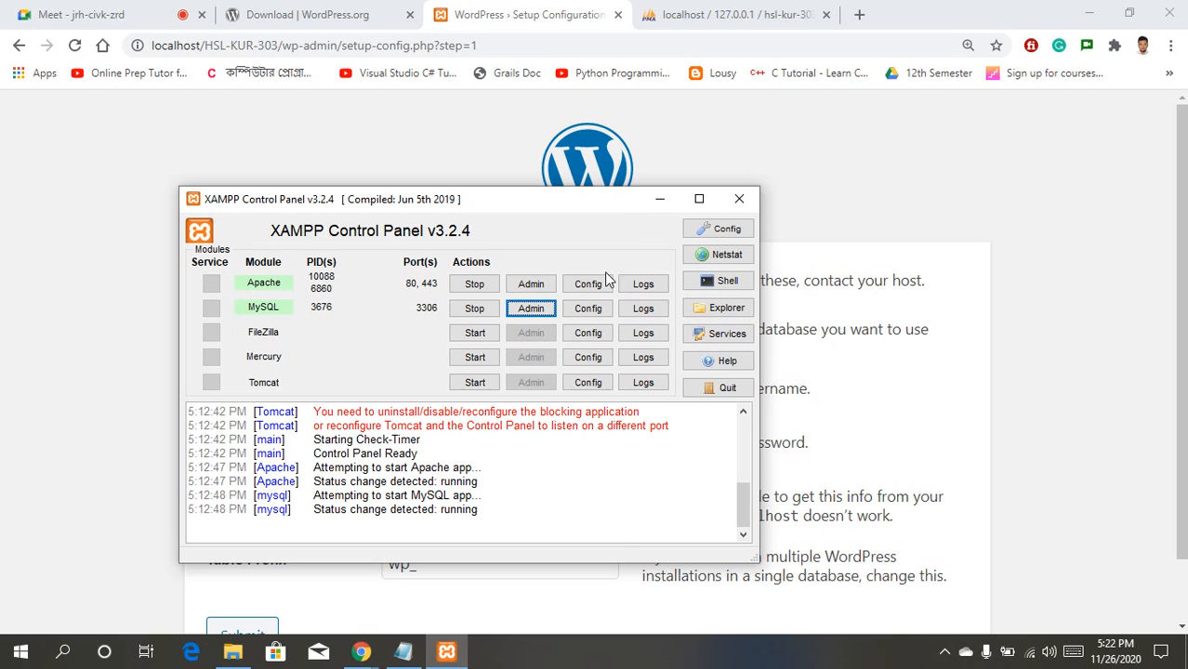
{"action": "left_click", "coordinate": [658, 199]}
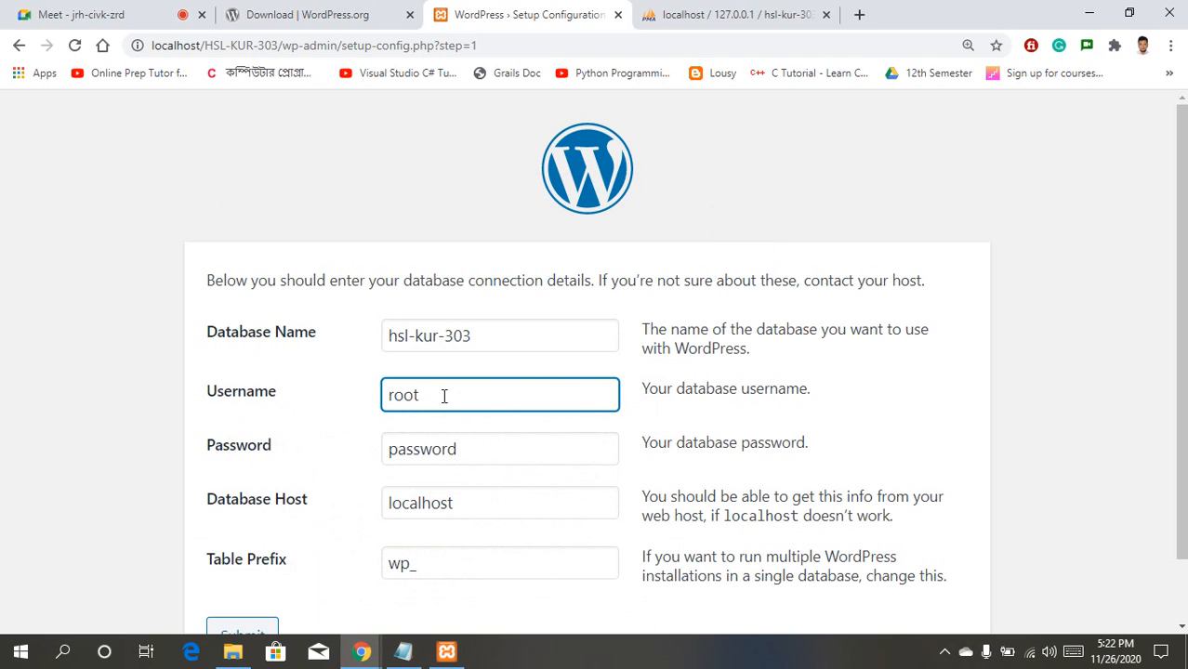
{"action": "left_click", "coordinate": [464, 452]}
{"action": "double_click", "coordinate": [463, 452]}
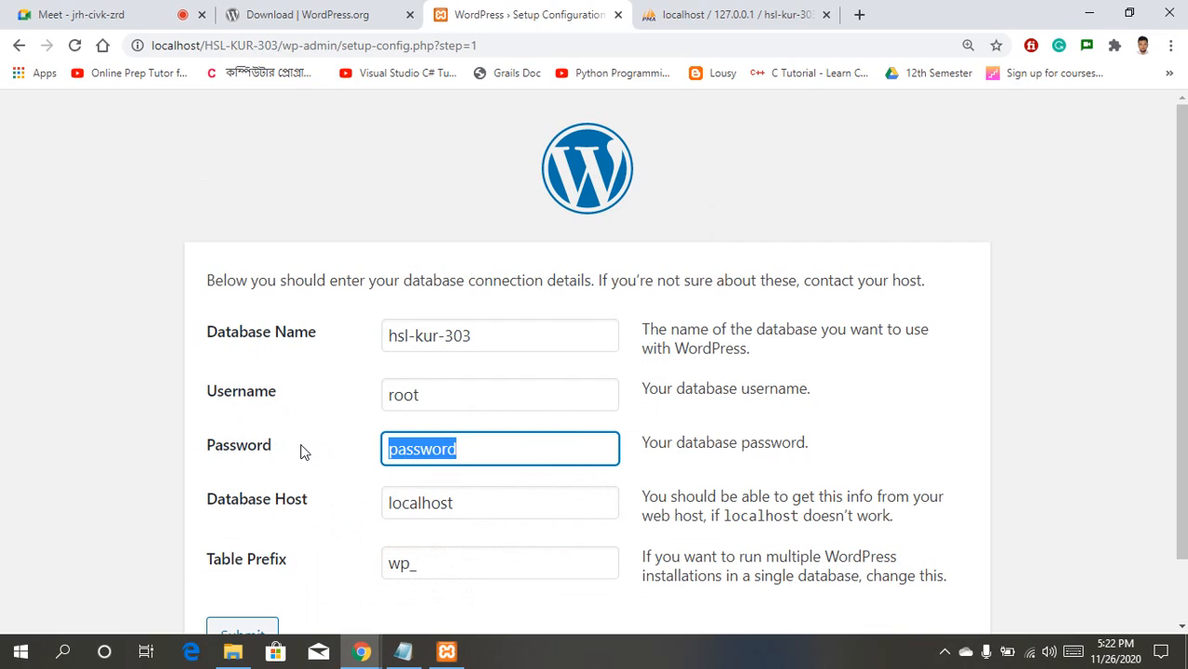
{"action": "key", "text": "BackSpace"}
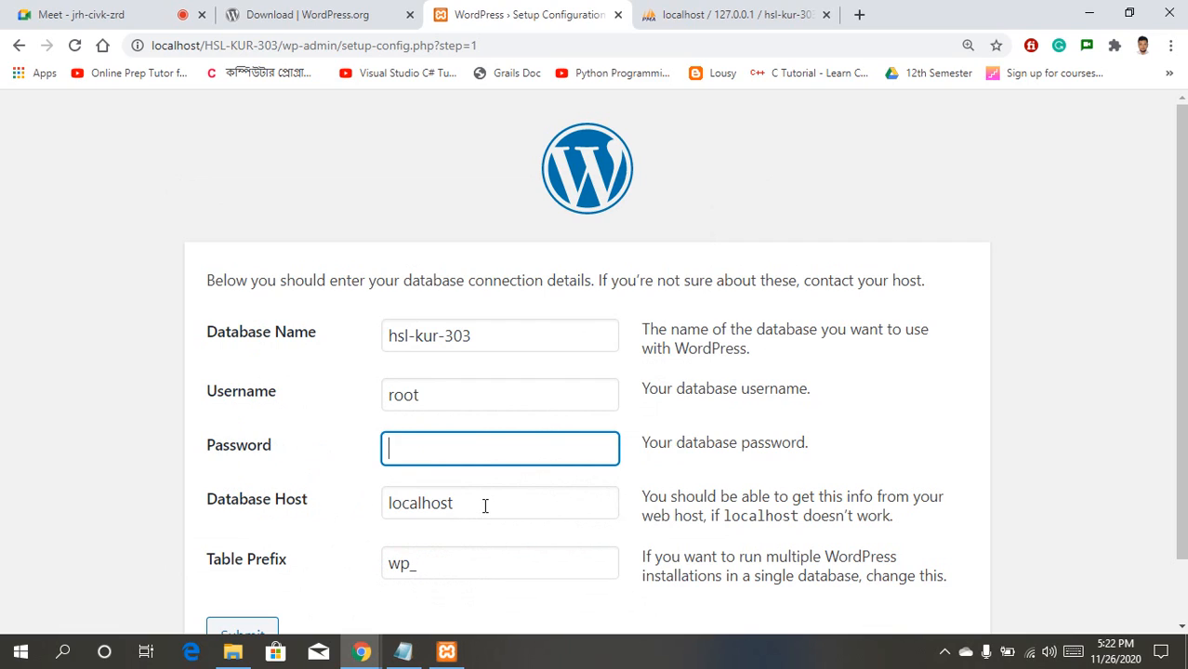
Step: Confirm hsl-kur-303 exists in phpMyAdmin and leave the table prefix as wp_
{"action": "left_click", "coordinate": [691, 9]}
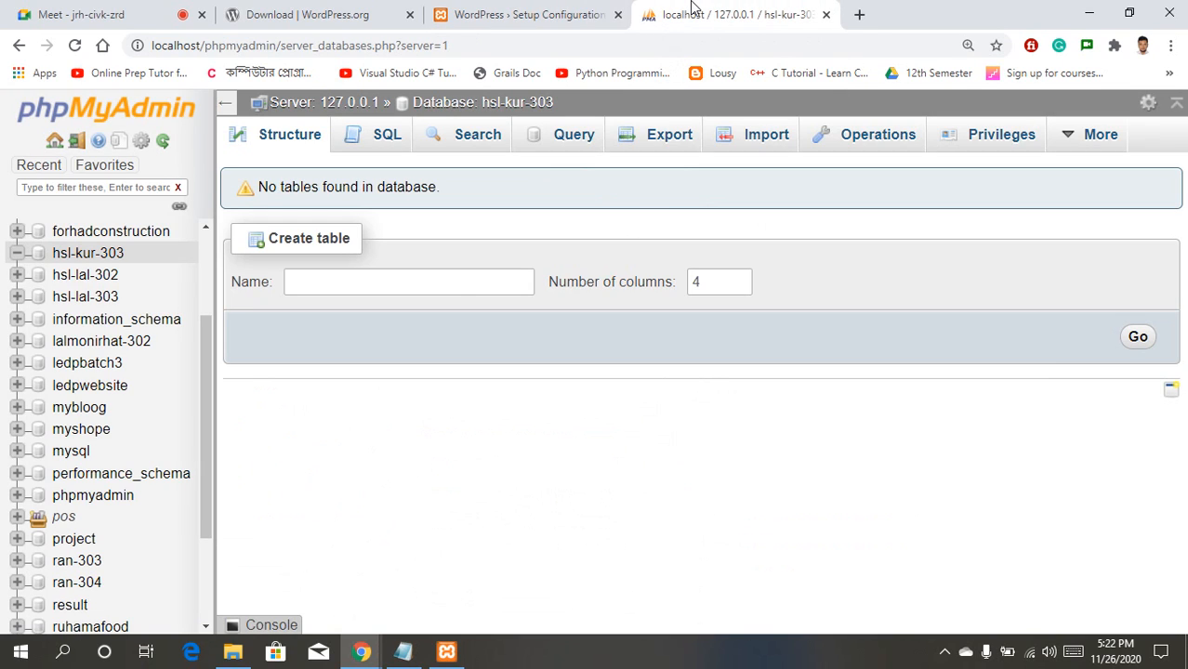
{"action": "left_click", "coordinate": [548, 11]}
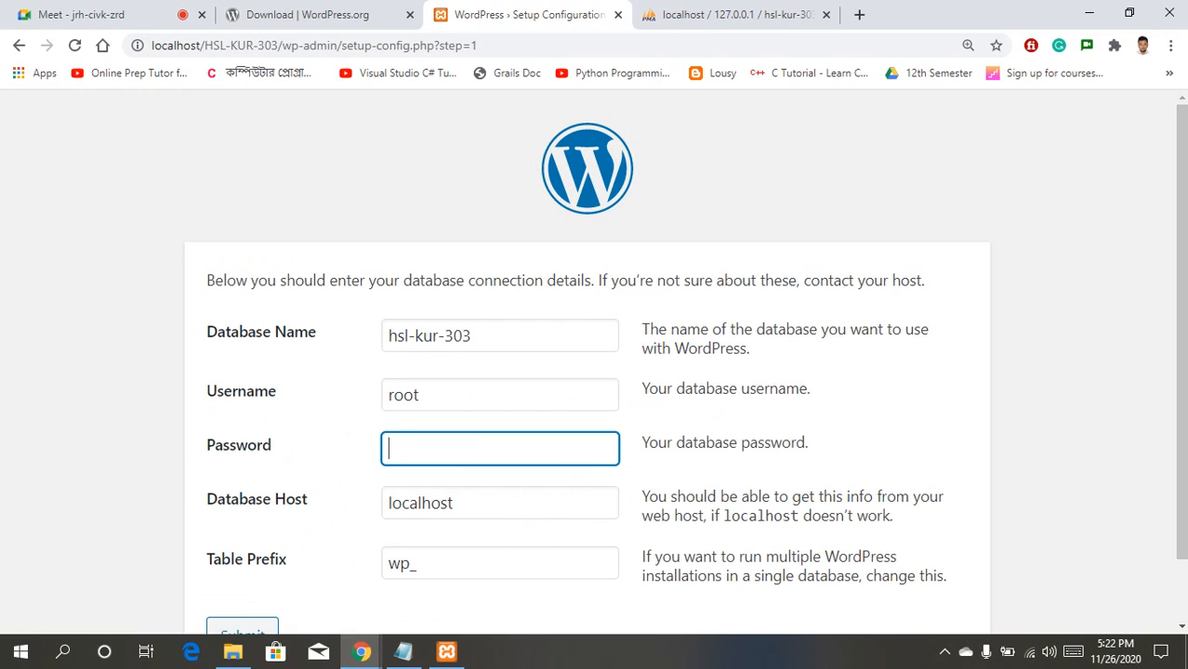
{"action": "scroll", "coordinate": [592, 362], "scroll_direction": "down", "scroll_amount": 1}
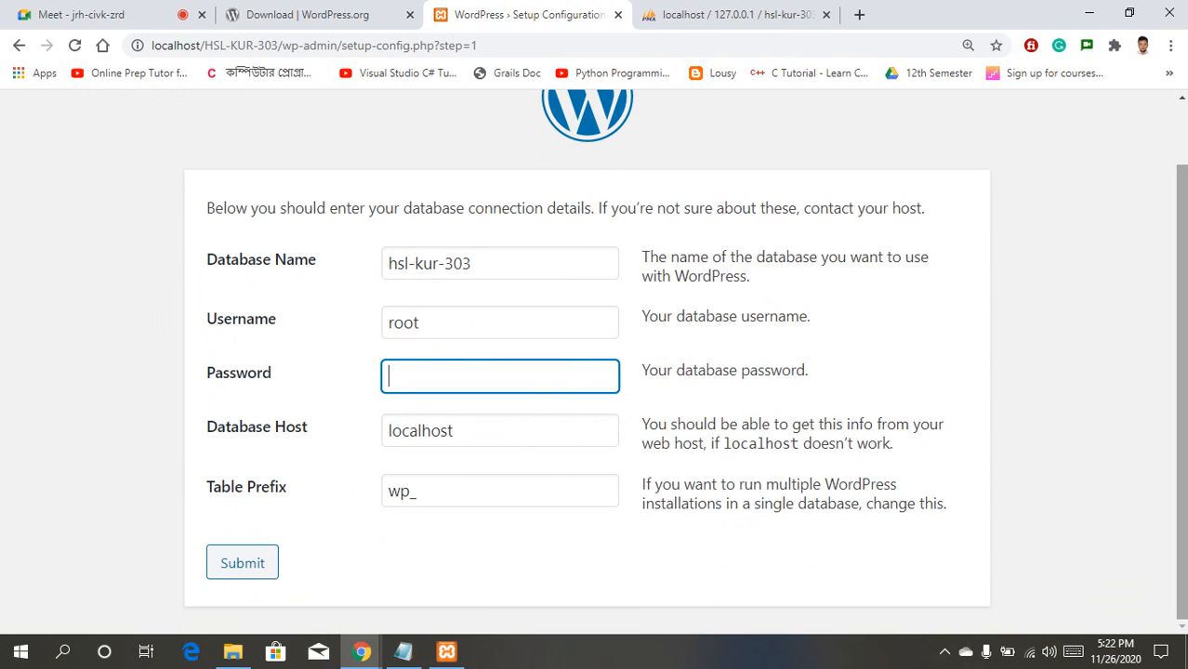
{"action": "left_click", "coordinate": [435, 494]}
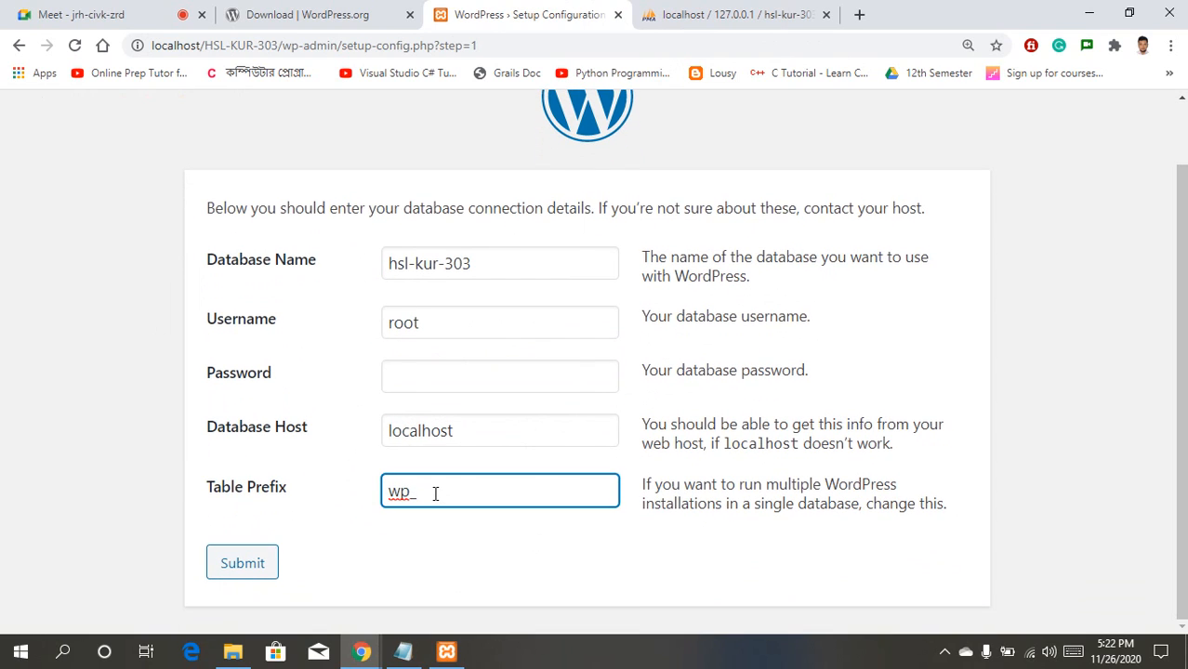
{"action": "left_click", "coordinate": [367, 558]}
Step: Submit the database details and run the WordPress installation
{"action": "left_click", "coordinate": [247, 570]}
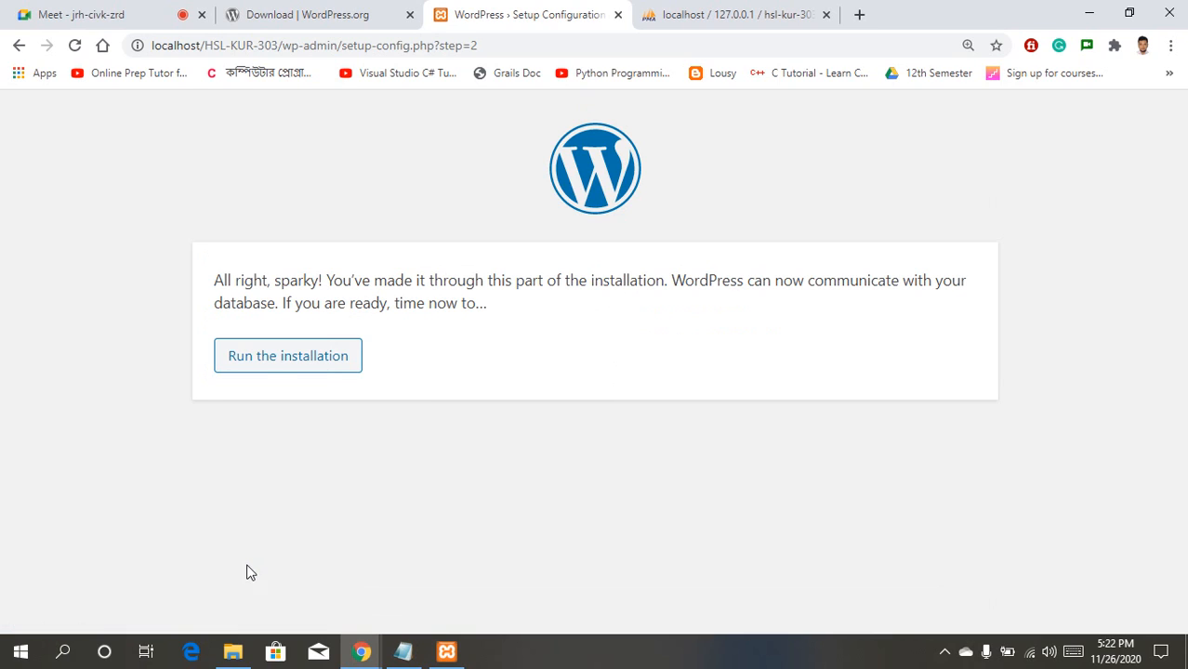
{"action": "left_click", "coordinate": [303, 364]}
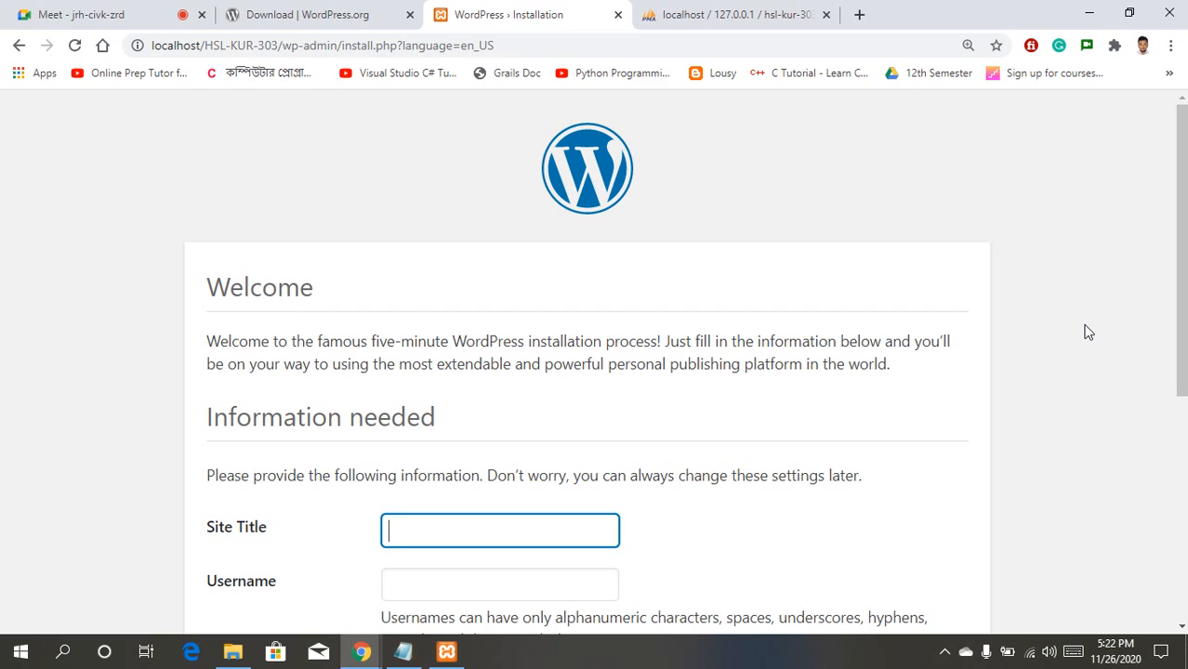
Step: Enter site title 'kurigram web team', username admin and a short password
{"action": "left_click_drag", "start_coordinate": [1181, 250], "coordinate": [1181, 350]}
{"action": "left_click", "coordinate": [473, 340]}
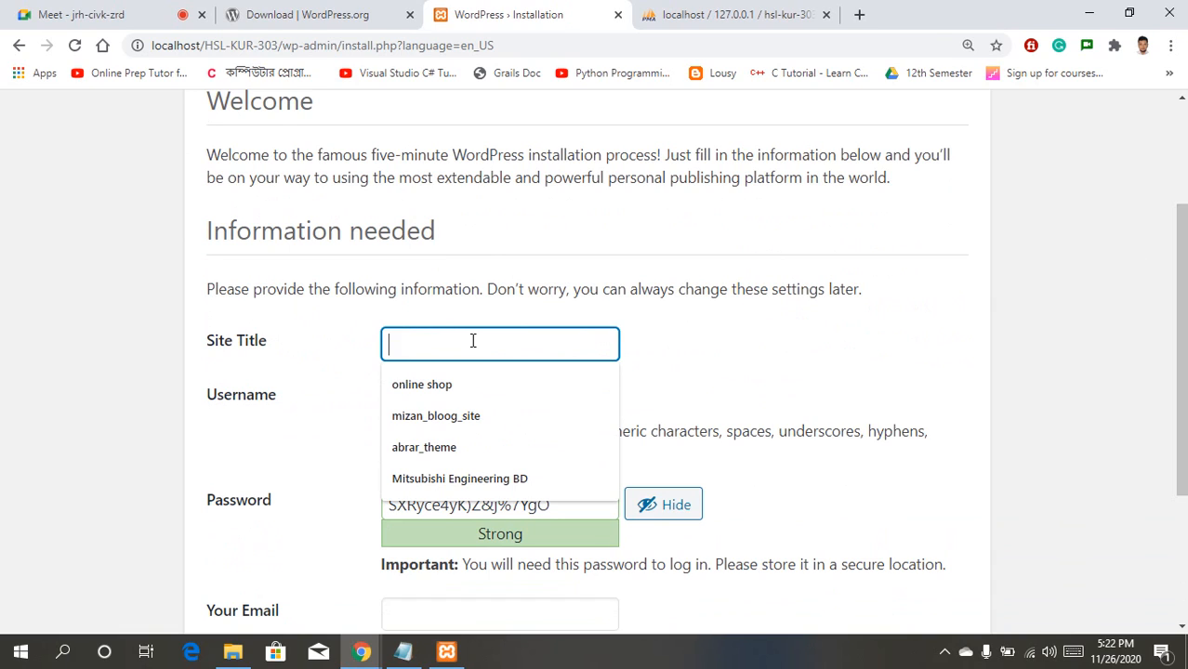
{"action": "type", "text": "kurigram "}
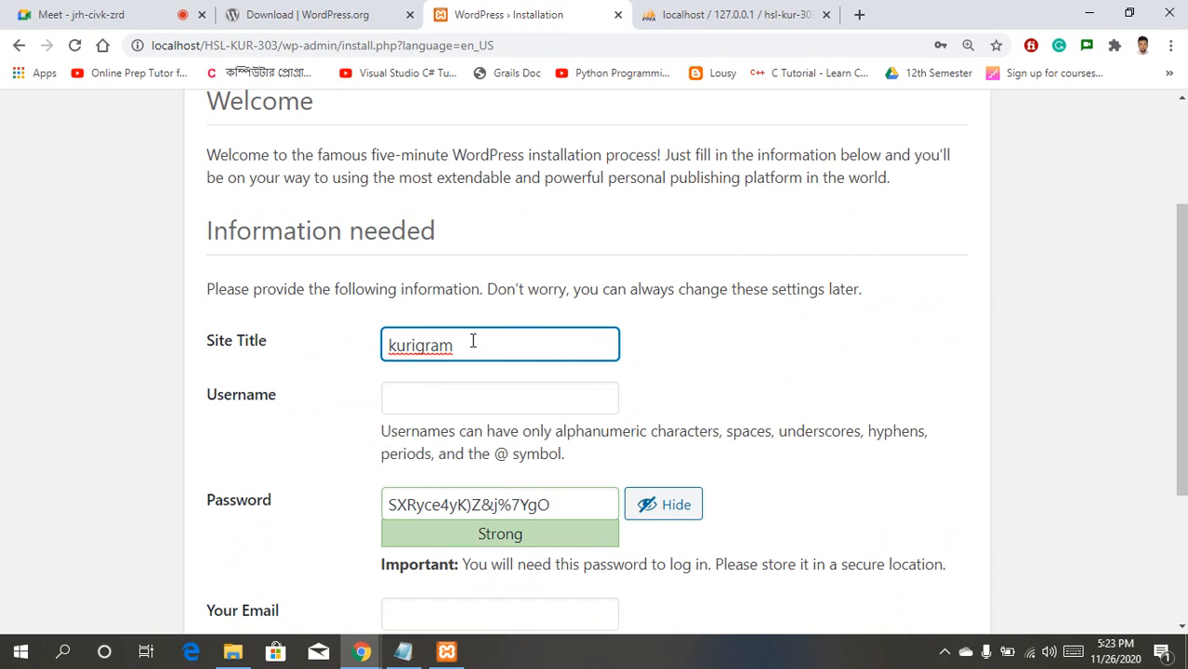
{"action": "type", "text": "web team"}
{"action": "left_click", "coordinate": [462, 404]}
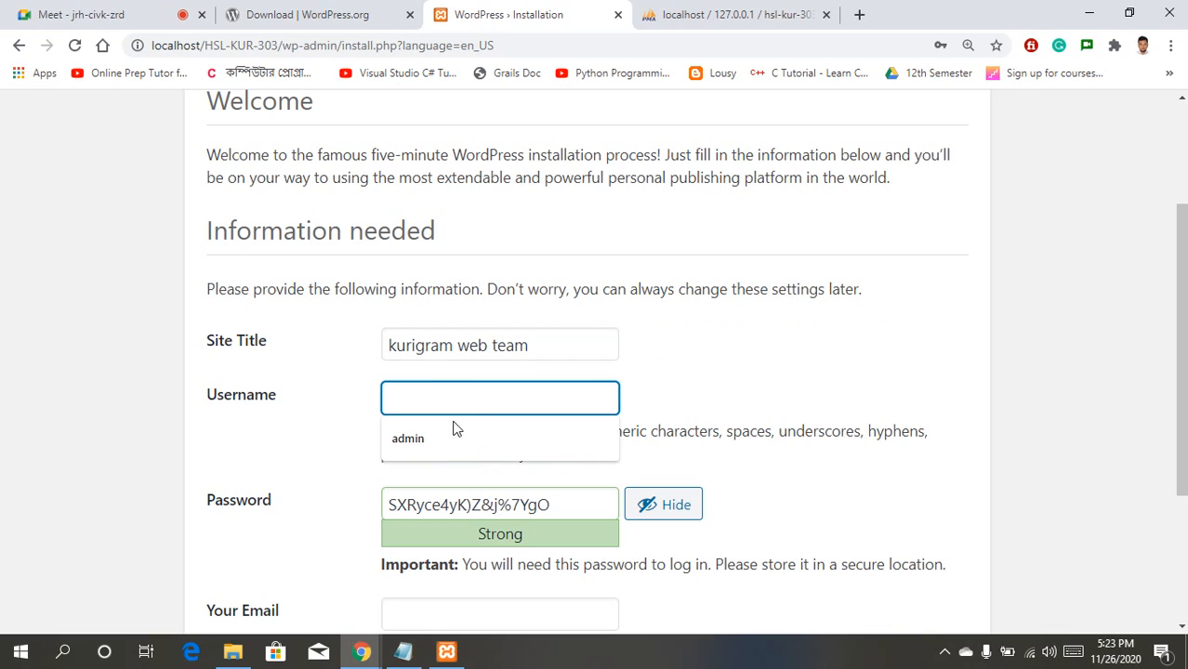
{"action": "left_click", "coordinate": [450, 429]}
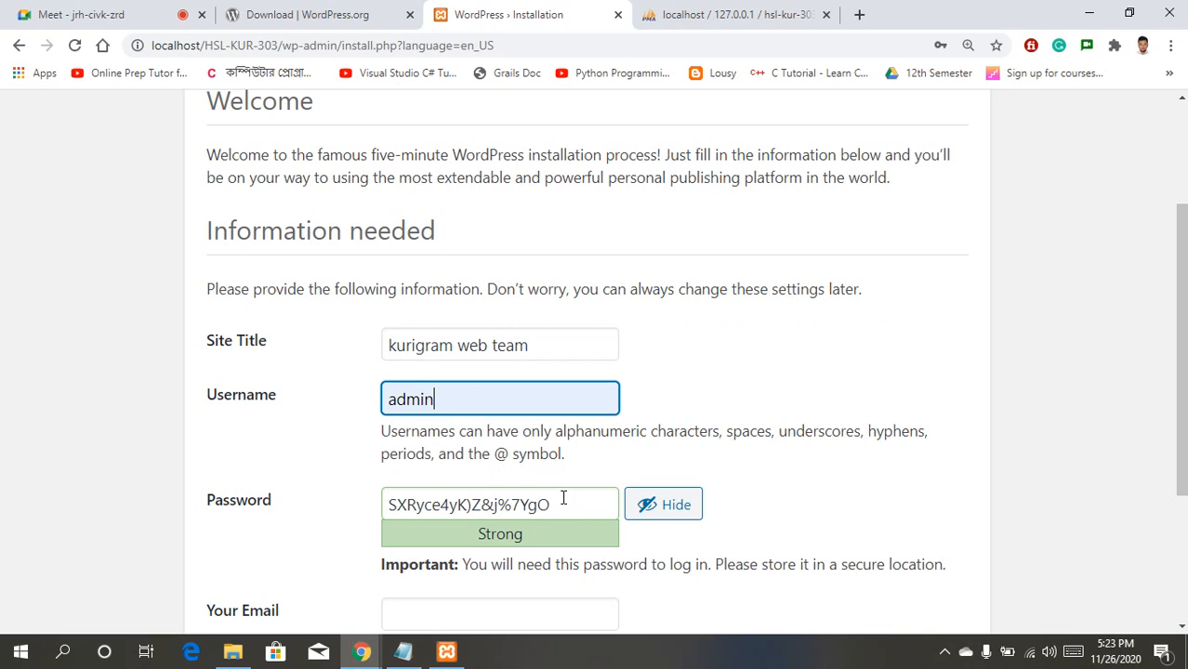
{"action": "left_click", "coordinate": [648, 507]}
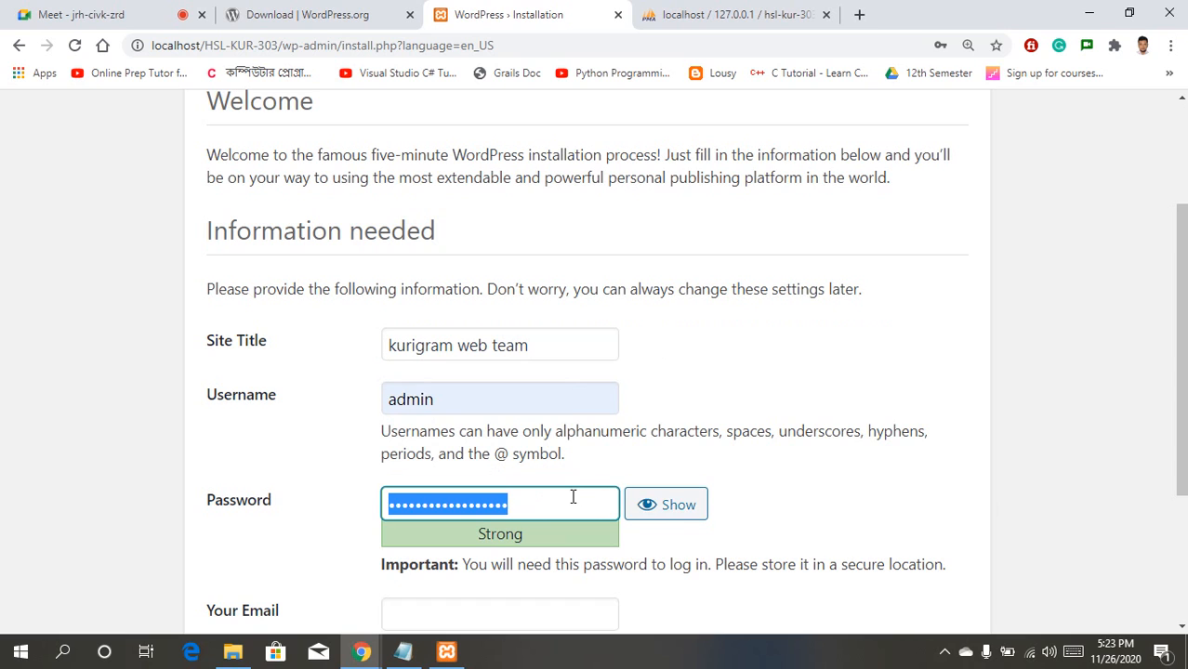
{"action": "type", "text": "123456"}
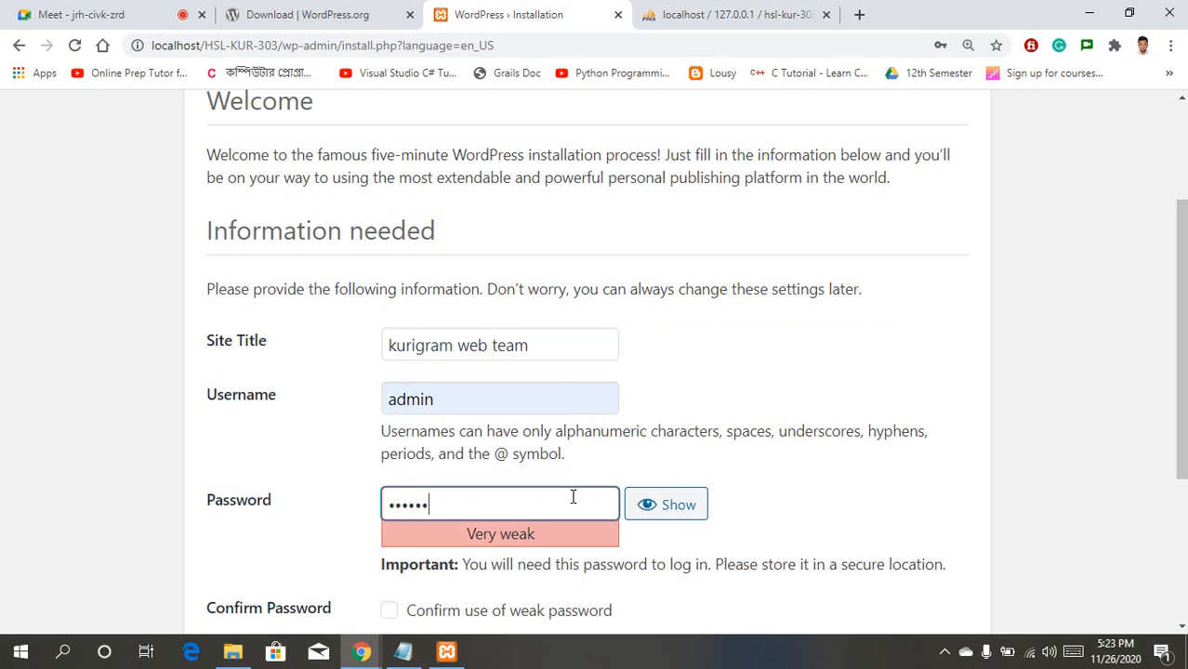
Step: Confirm the weak password, add the admin e-mail, discourage search indexing, and install
{"action": "left_click_drag", "start_coordinate": [1179, 315], "coordinate": [1178, 455]}
{"action": "left_click", "coordinate": [398, 344]}
{"action": "left_click", "coordinate": [453, 388]}
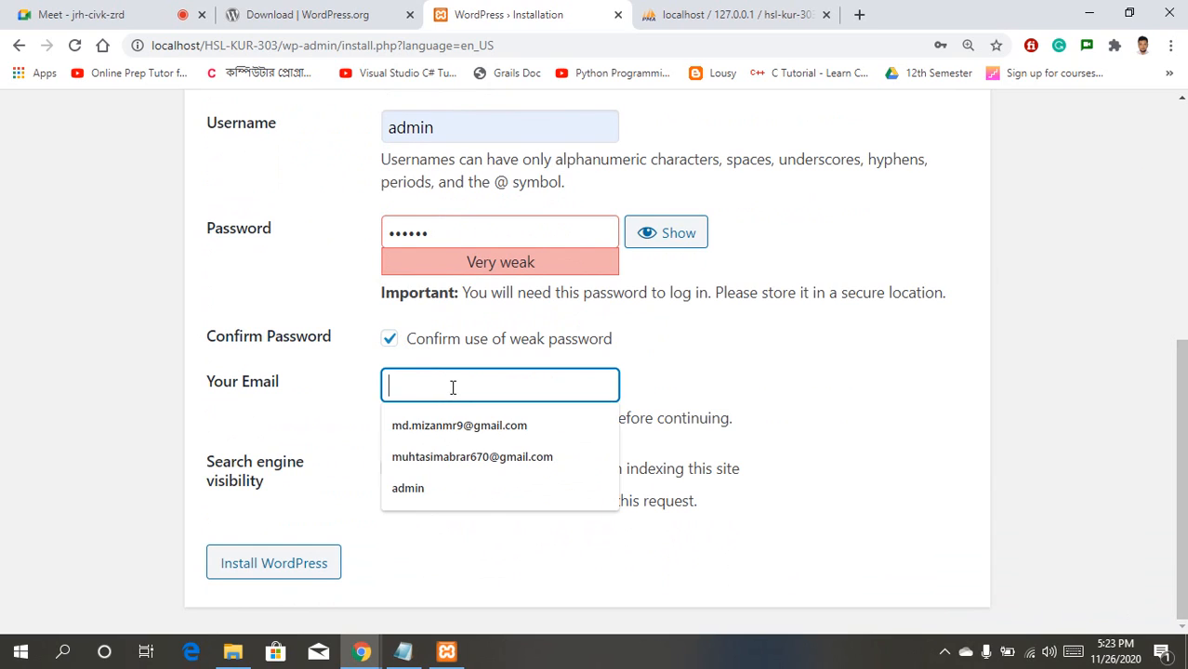
{"action": "left_click", "coordinate": [480, 426]}
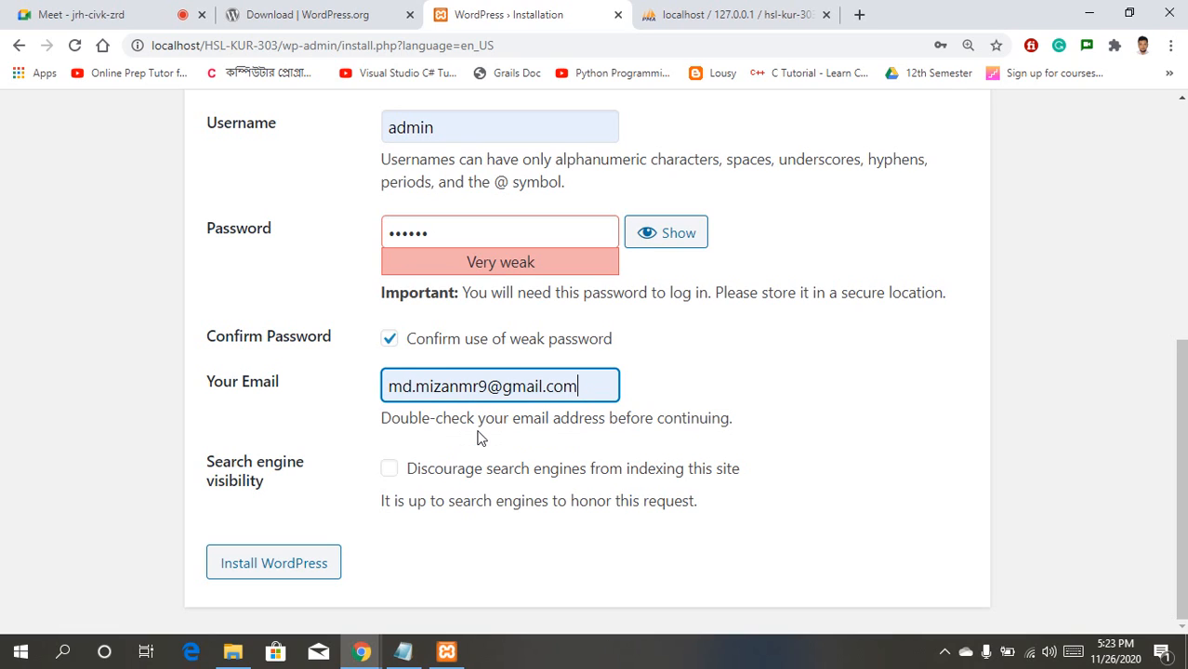
{"action": "left_click", "coordinate": [391, 470]}
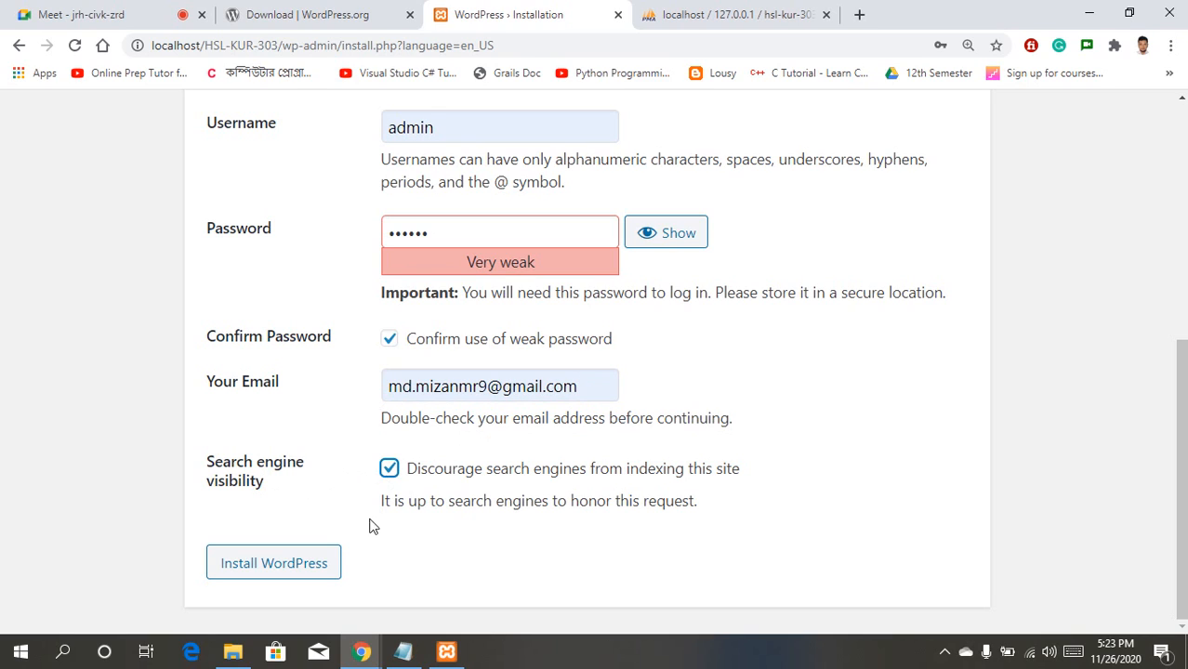
{"action": "left_click", "coordinate": [268, 569]}
{"action": "left_click", "coordinate": [268, 566]}
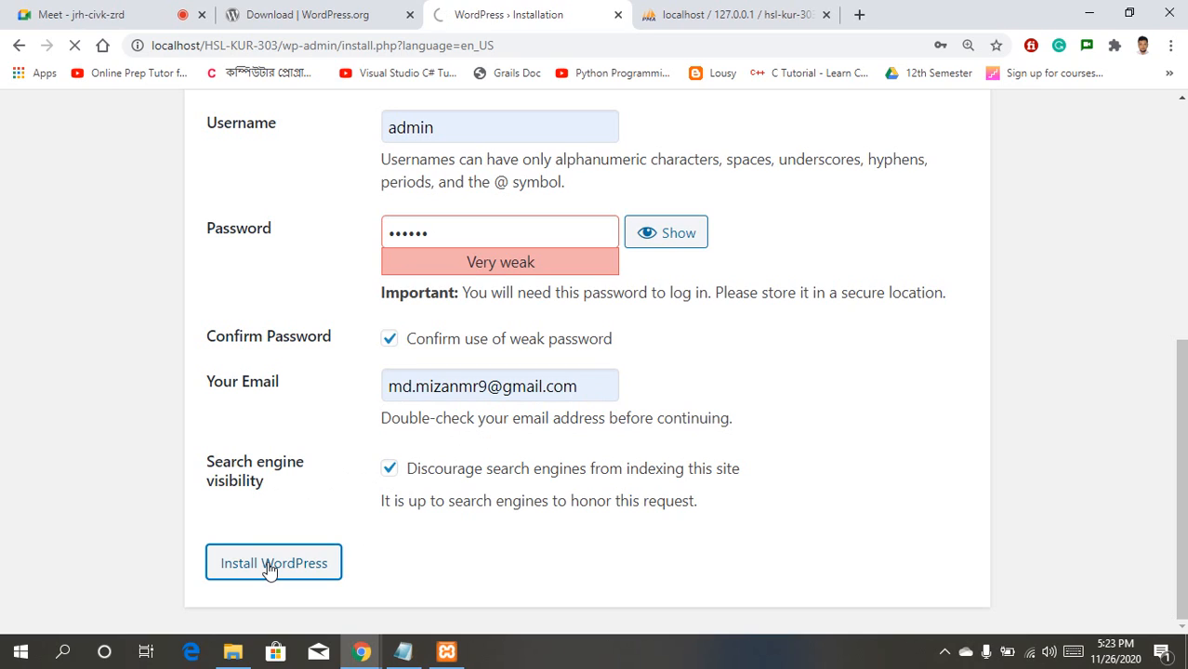
Step: Log in as admin with the site password to reach the Dashboard
{"action": "left_click", "coordinate": [238, 521]}
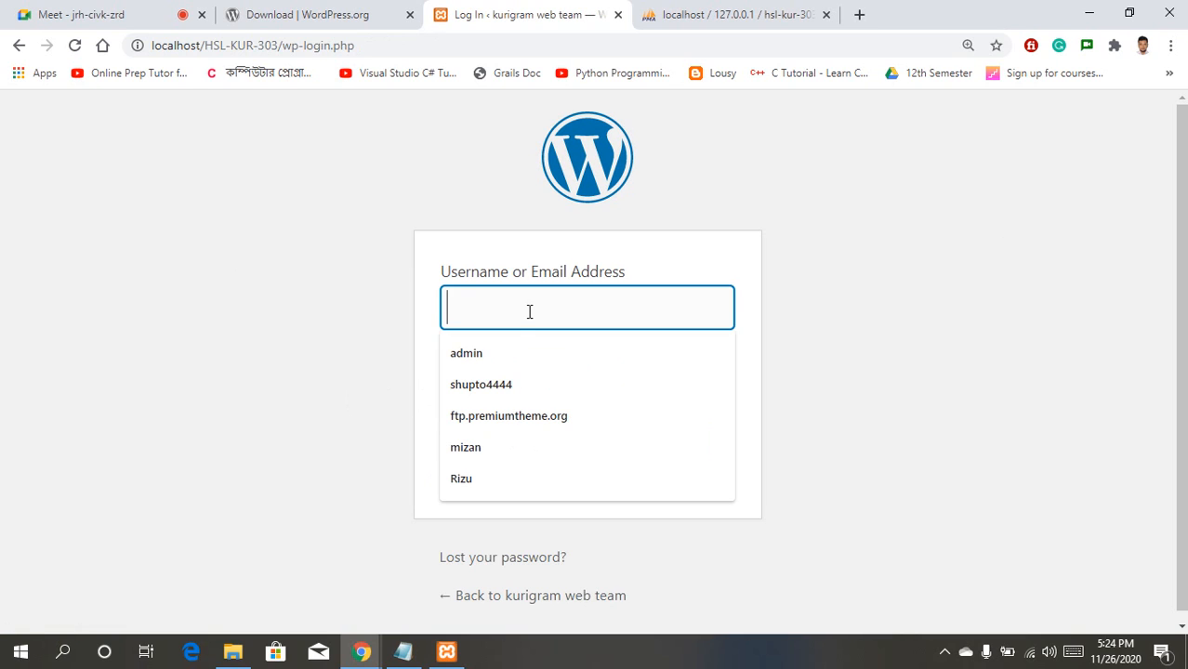
{"action": "left_click", "coordinate": [500, 354]}
{"action": "left_click", "coordinate": [500, 391]}
{"action": "type", "text": "••••••"}
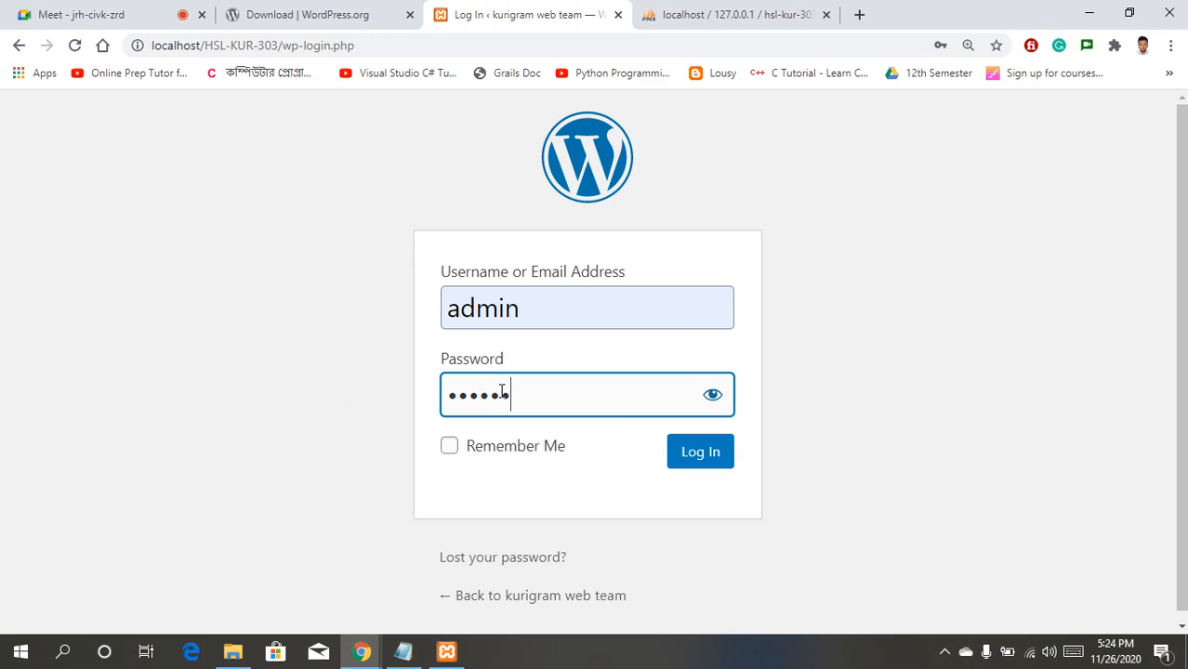
{"action": "left_click", "coordinate": [692, 455]}
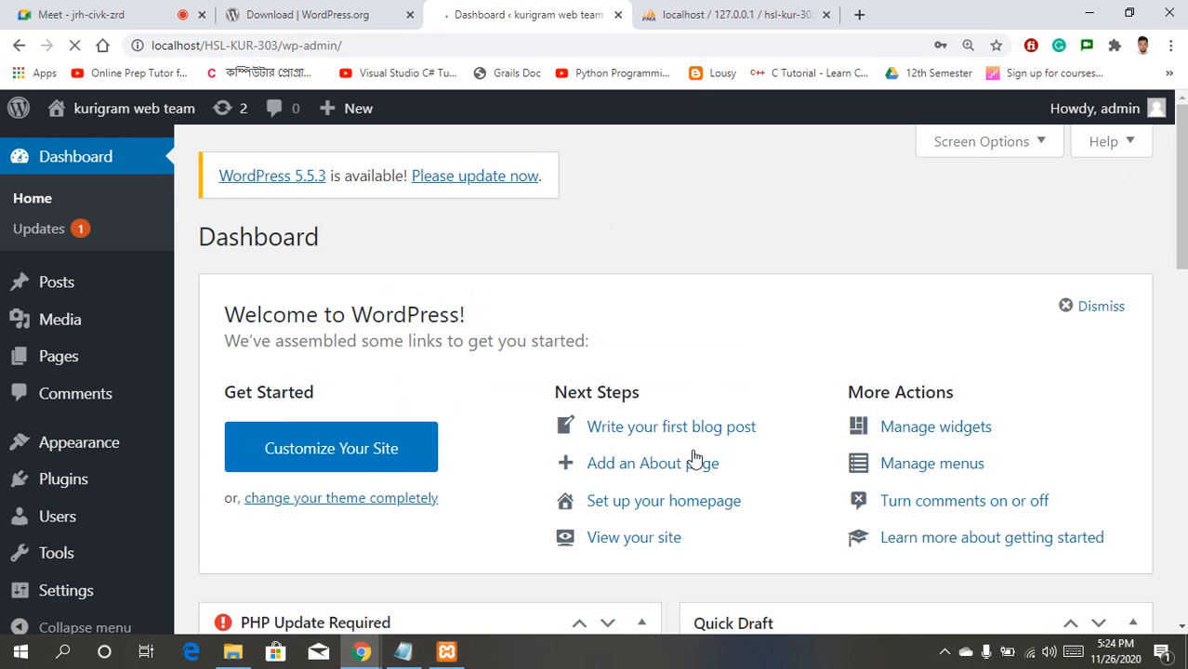
Step: Collapse the PHP Update Required, Site Health Status, At a Glance and Quick Draft boxes
{"action": "left_click_drag", "start_coordinate": [1182, 179], "coordinate": [1182, 274]}
{"action": "left_click", "coordinate": [642, 302]}
{"action": "left_click", "coordinate": [643, 367]}
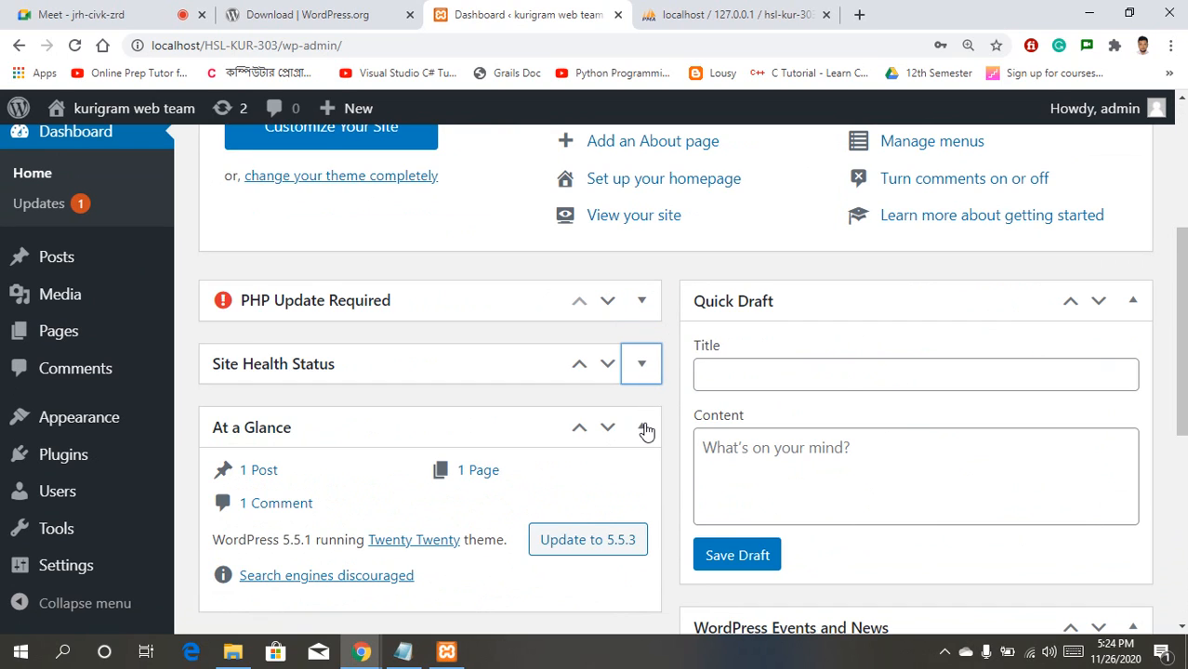
{"action": "left_click", "coordinate": [642, 425]}
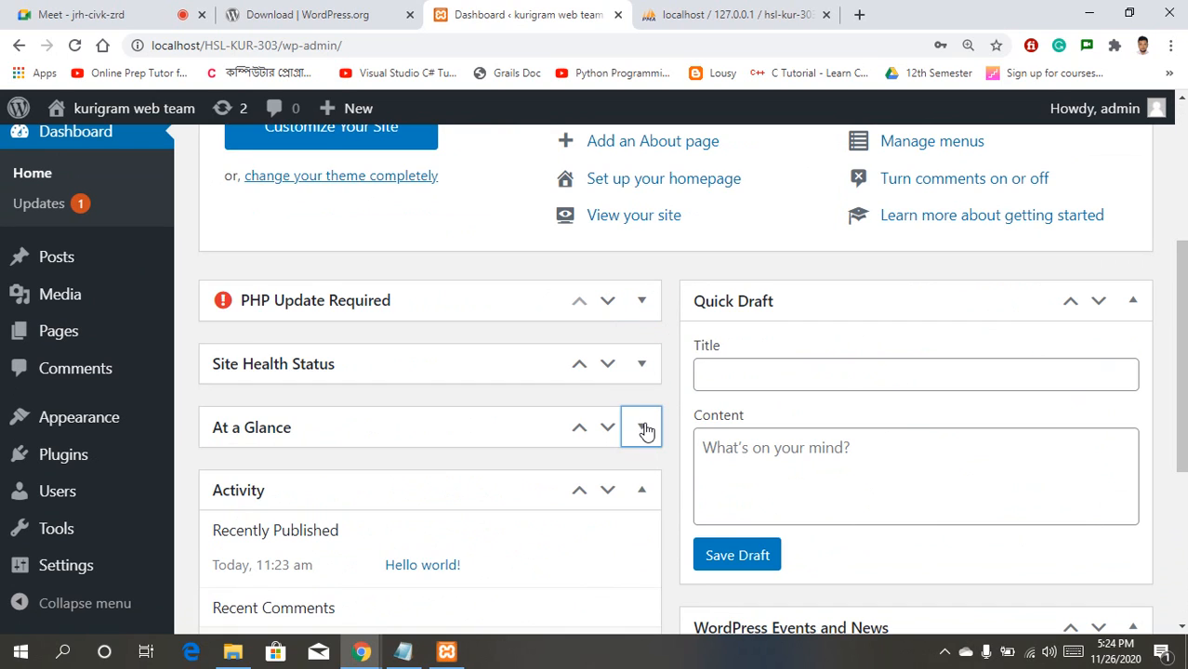
{"action": "left_click", "coordinate": [1132, 301]}
Step: Dismiss the Welcome to WordPress panel
{"action": "left_click_drag", "start_coordinate": [1180, 311], "coordinate": [1180, 181]}
{"action": "left_click", "coordinate": [1068, 278]}
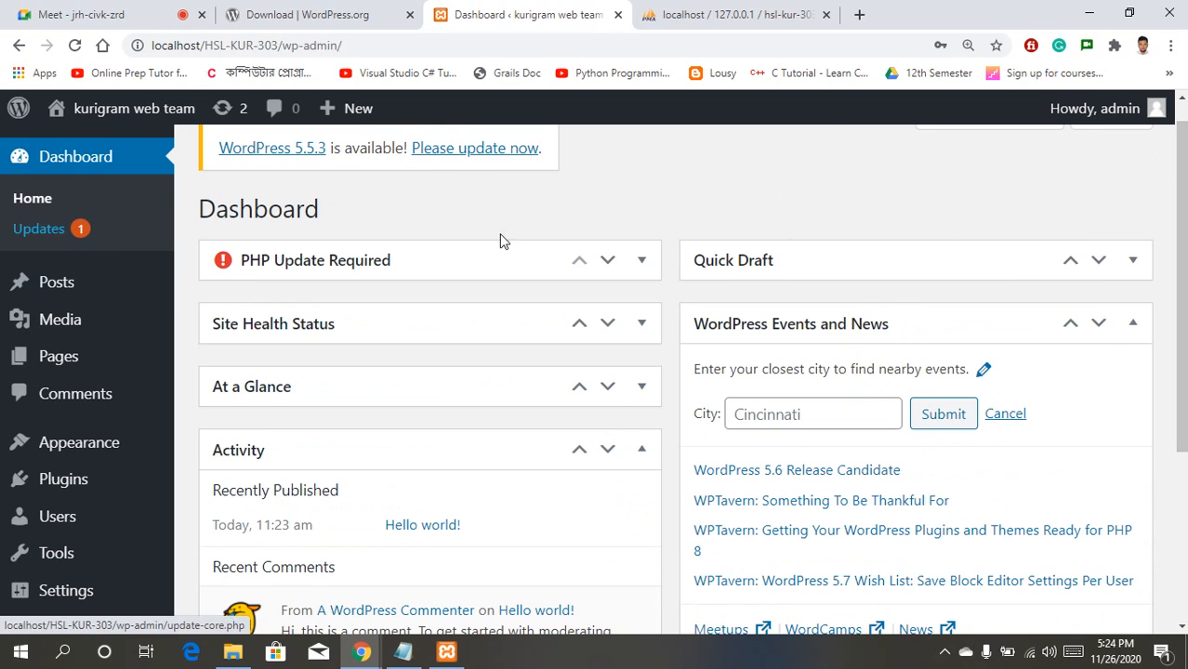
{"action": "scroll", "coordinate": [1172, 225], "scroll_direction": "down", "scroll_amount": 3}
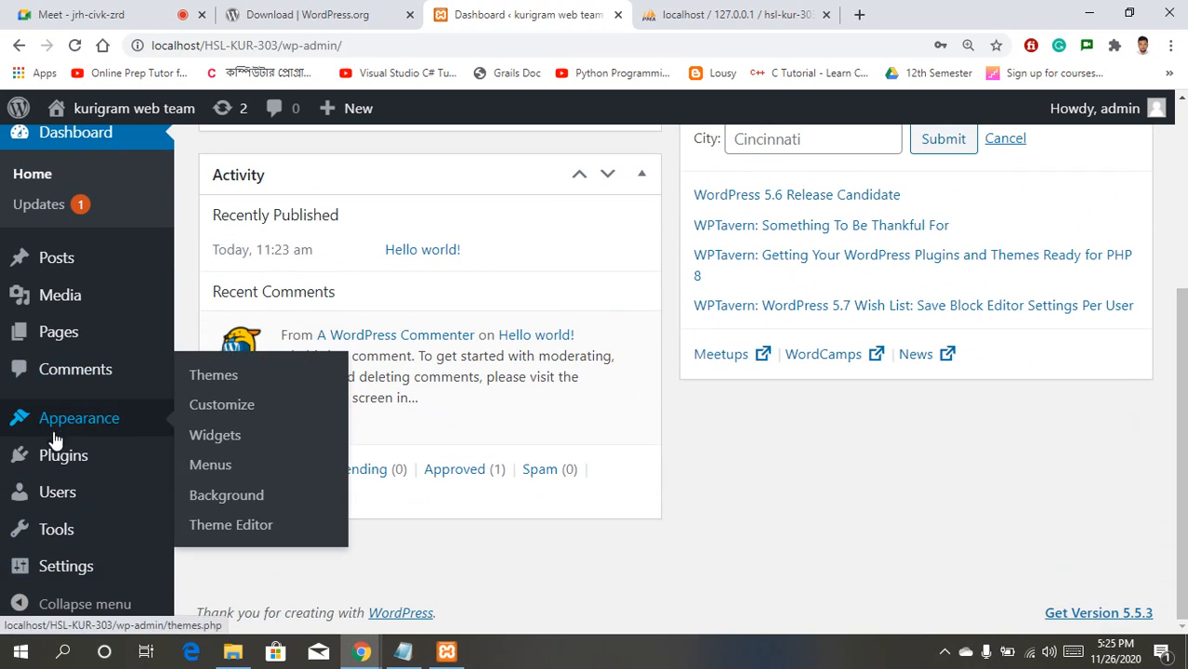
{"action": "mouse_move", "coordinate": [80, 559]}
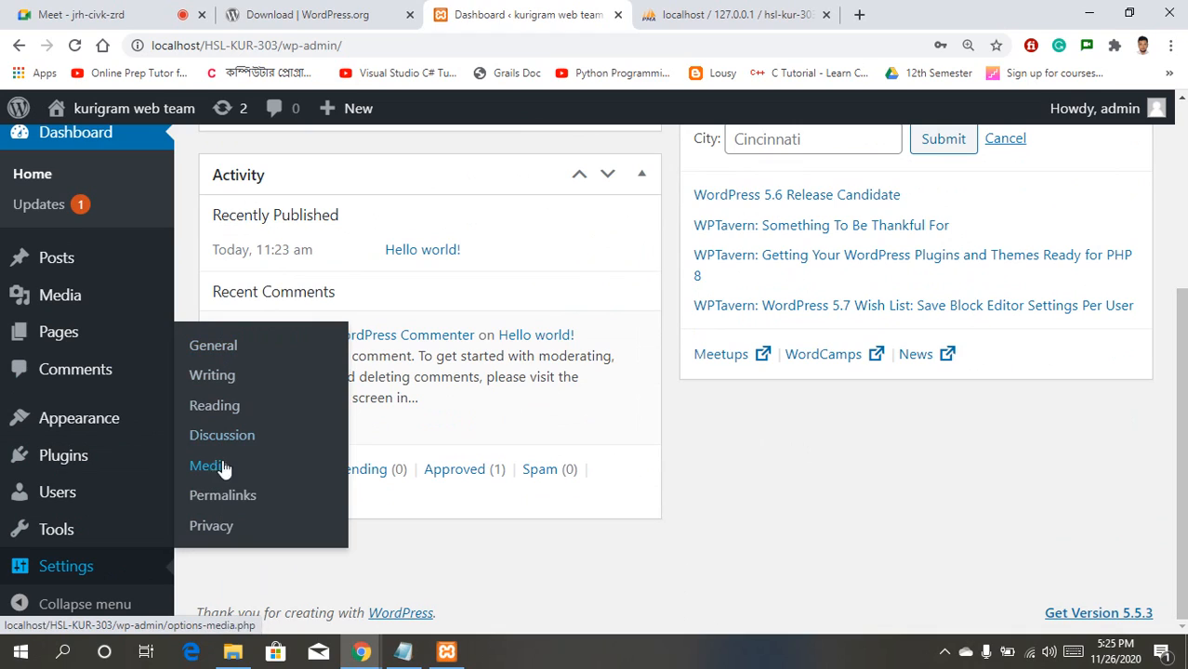
Step: Switch permalinks to the Post name (/%postname%/) structure and save
{"action": "left_click", "coordinate": [224, 496]}
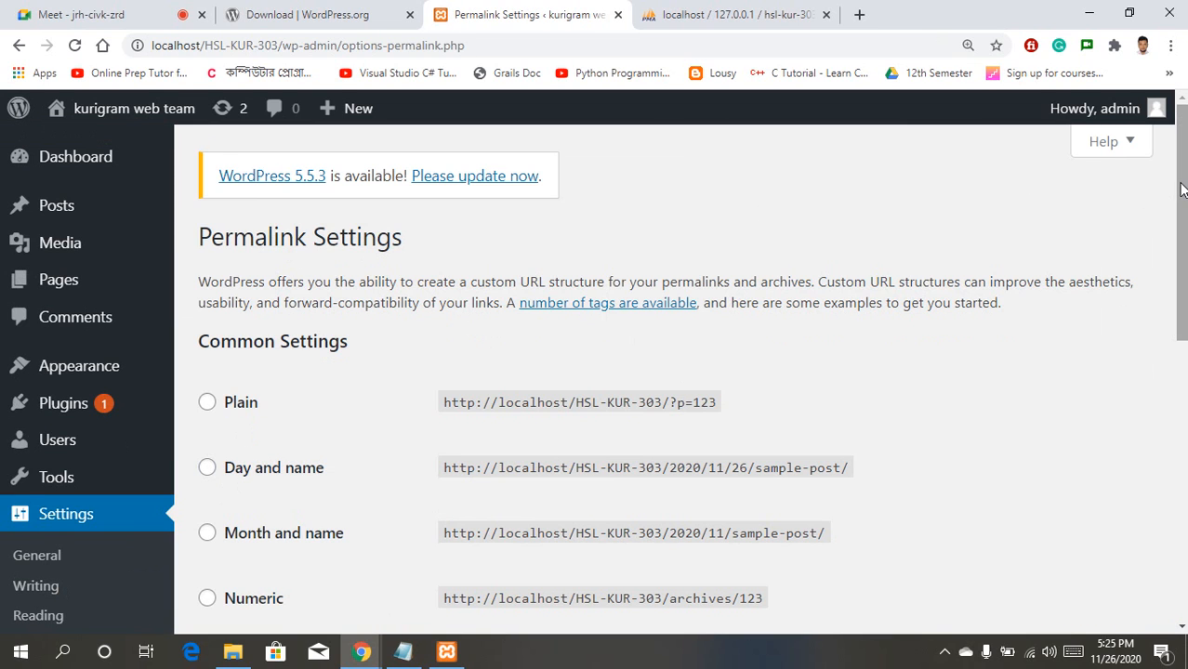
{"action": "left_click_drag", "start_coordinate": [1180, 190], "coordinate": [1184, 314]}
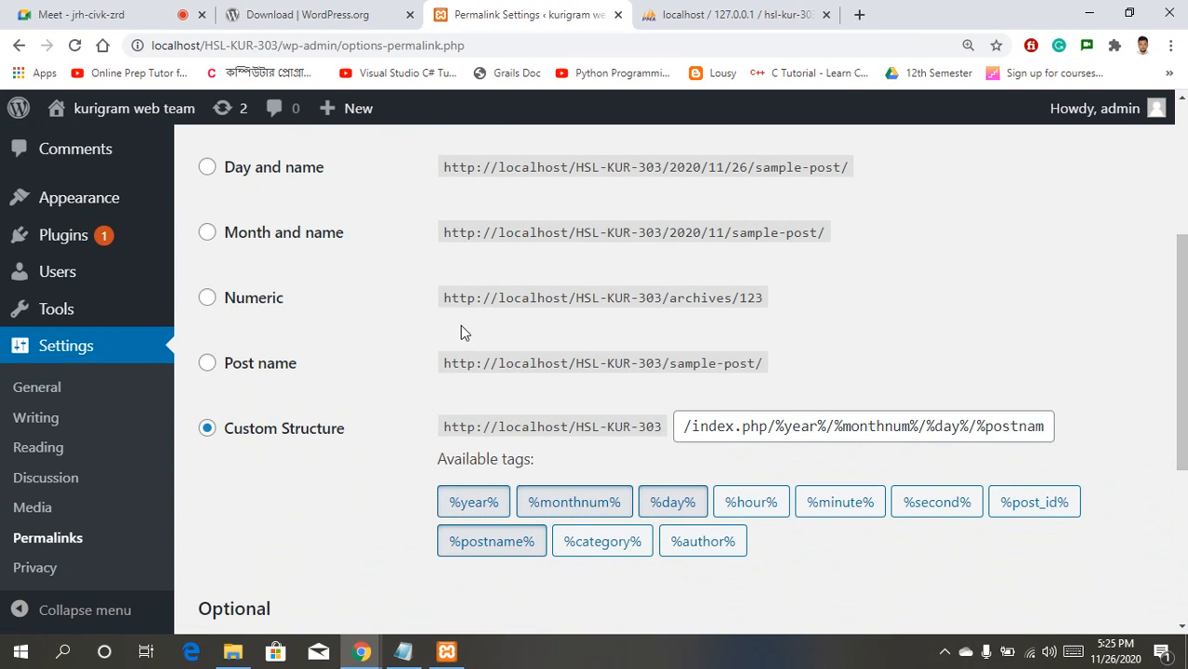
{"action": "left_click", "coordinate": [209, 369]}
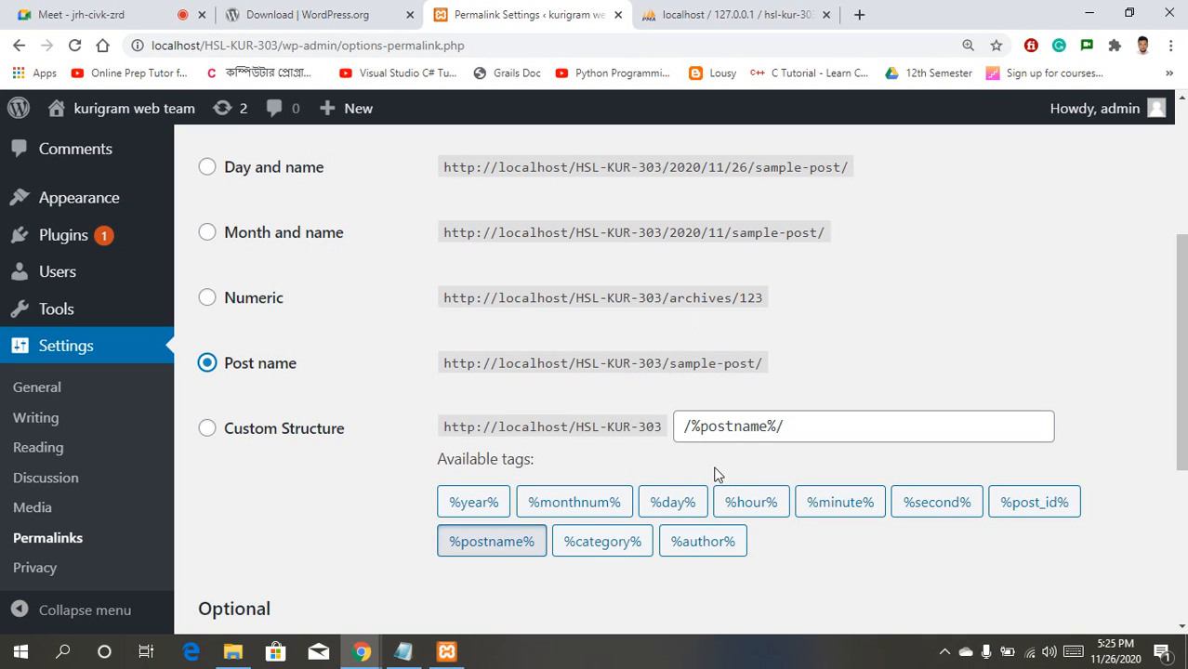
{"action": "scroll", "coordinate": [691, 380], "scroll_direction": "down", "scroll_amount": 4}
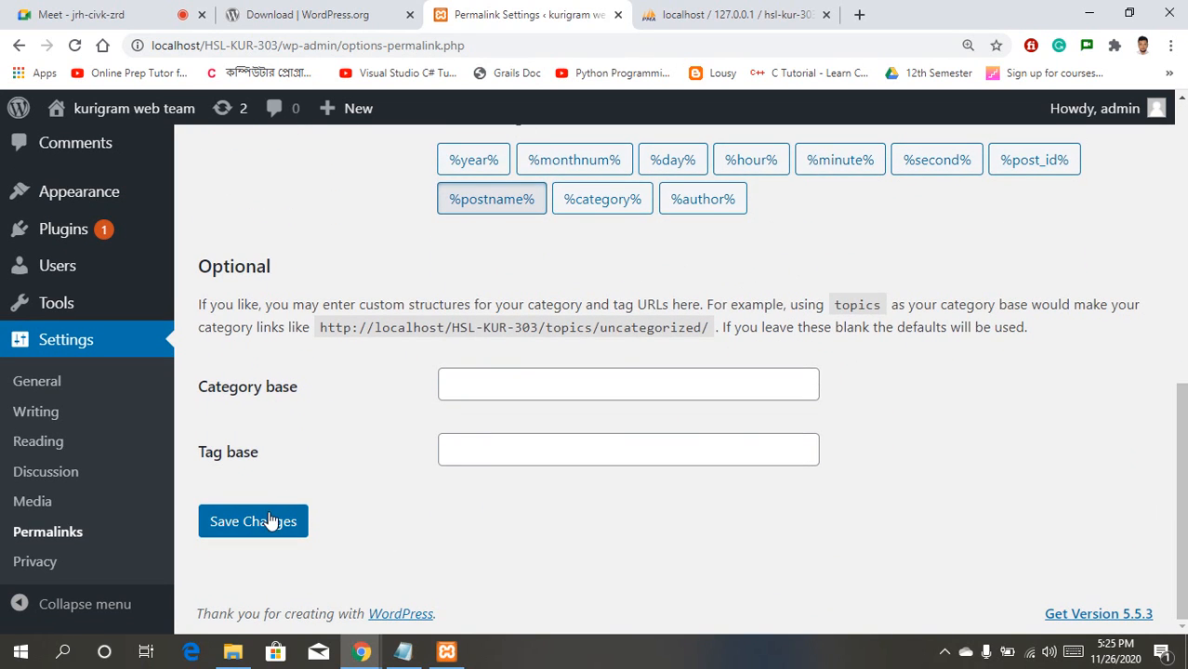
{"action": "left_click", "coordinate": [269, 523]}
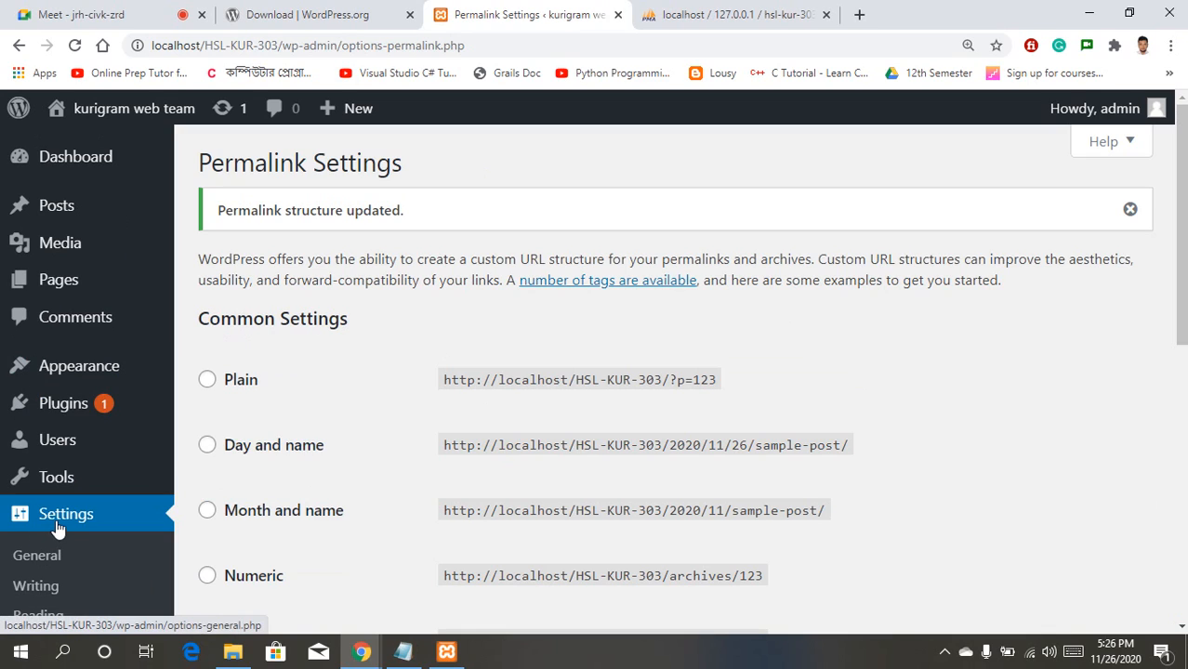
Step: Open General Settings and choose Dhaka from the Timezone list
{"action": "left_click", "coordinate": [39, 563]}
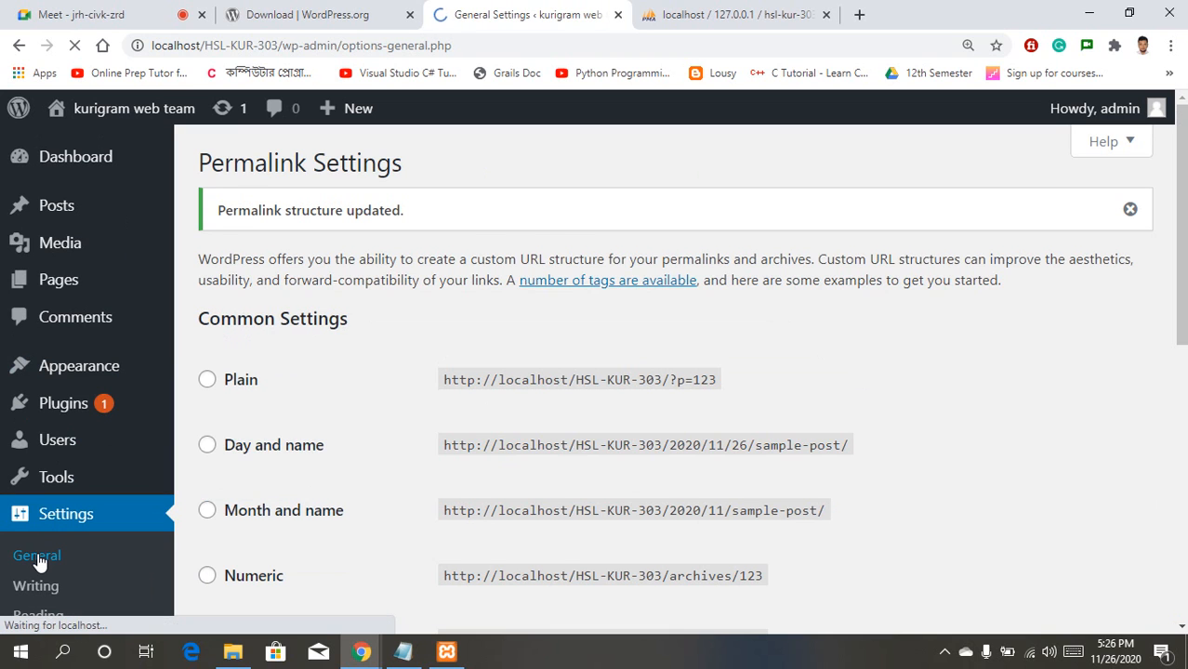
{"action": "left_click_drag", "start_coordinate": [1182, 254], "coordinate": [1182, 457]}
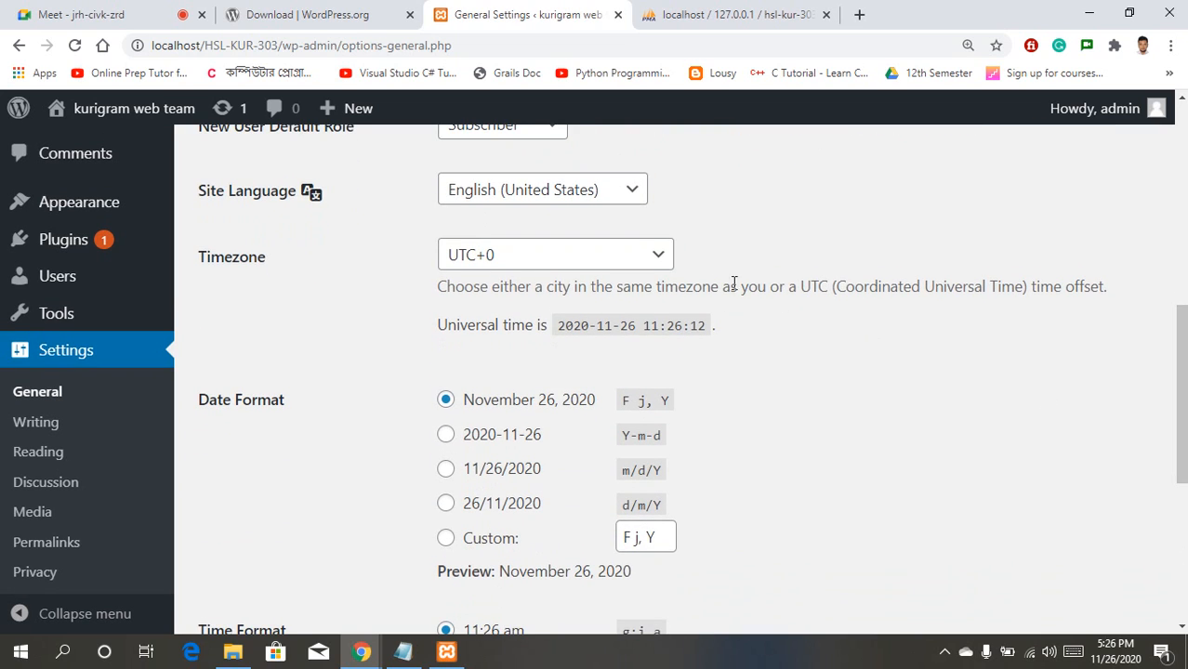
{"action": "left_click", "coordinate": [659, 261]}
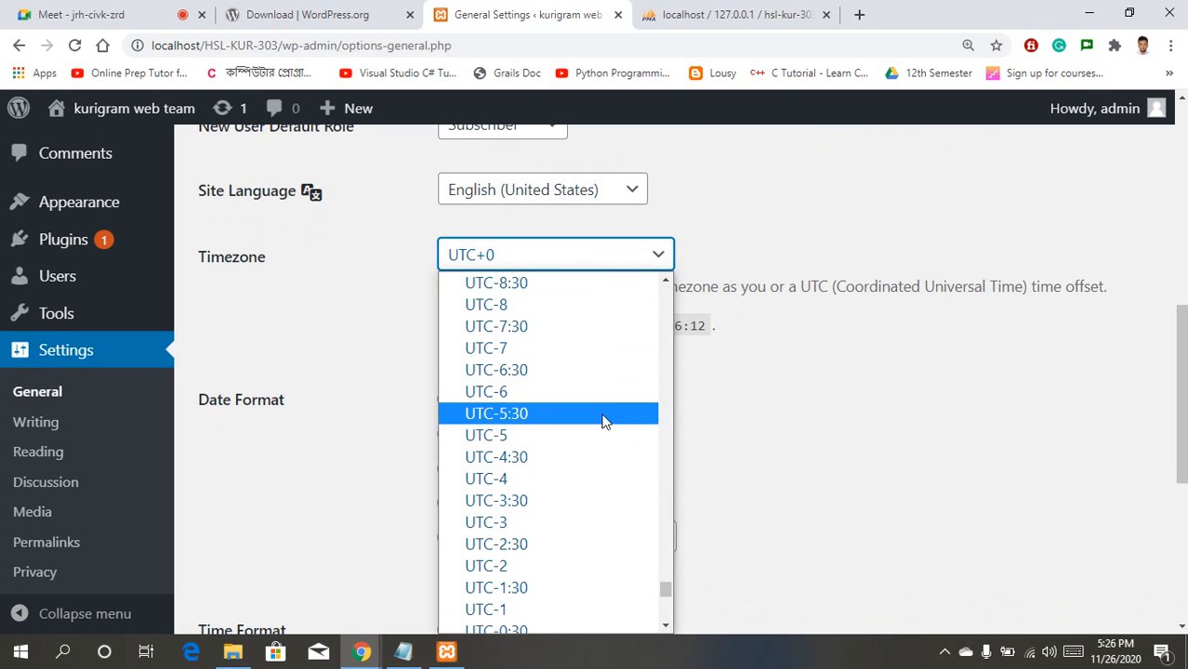
{"action": "left_click_drag", "start_coordinate": [661, 585], "coordinate": [666, 346]}
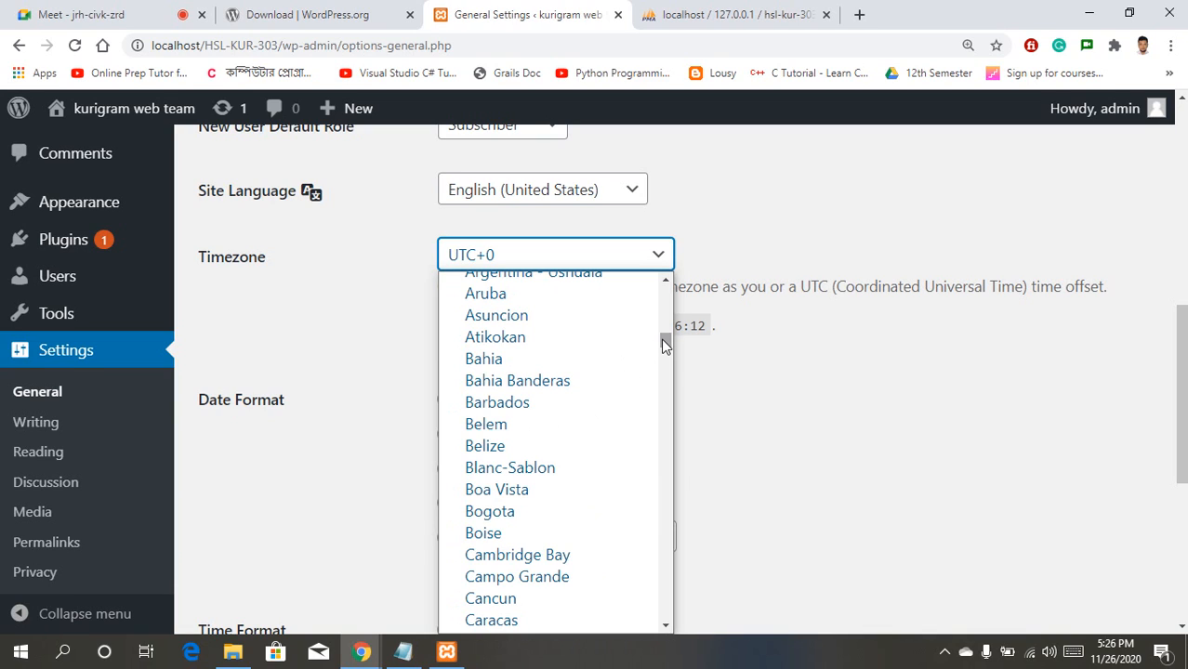
{"action": "left_click_drag", "start_coordinate": [665, 346], "coordinate": [663, 347]}
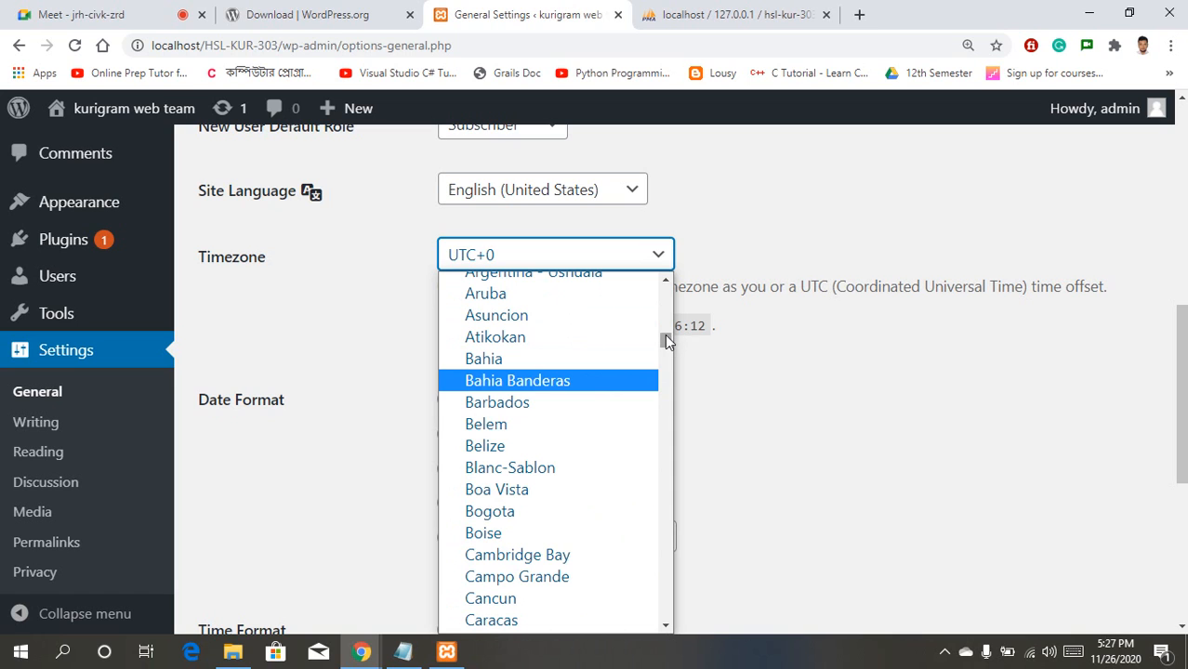
{"action": "left_click_drag", "start_coordinate": [666, 341], "coordinate": [666, 435]}
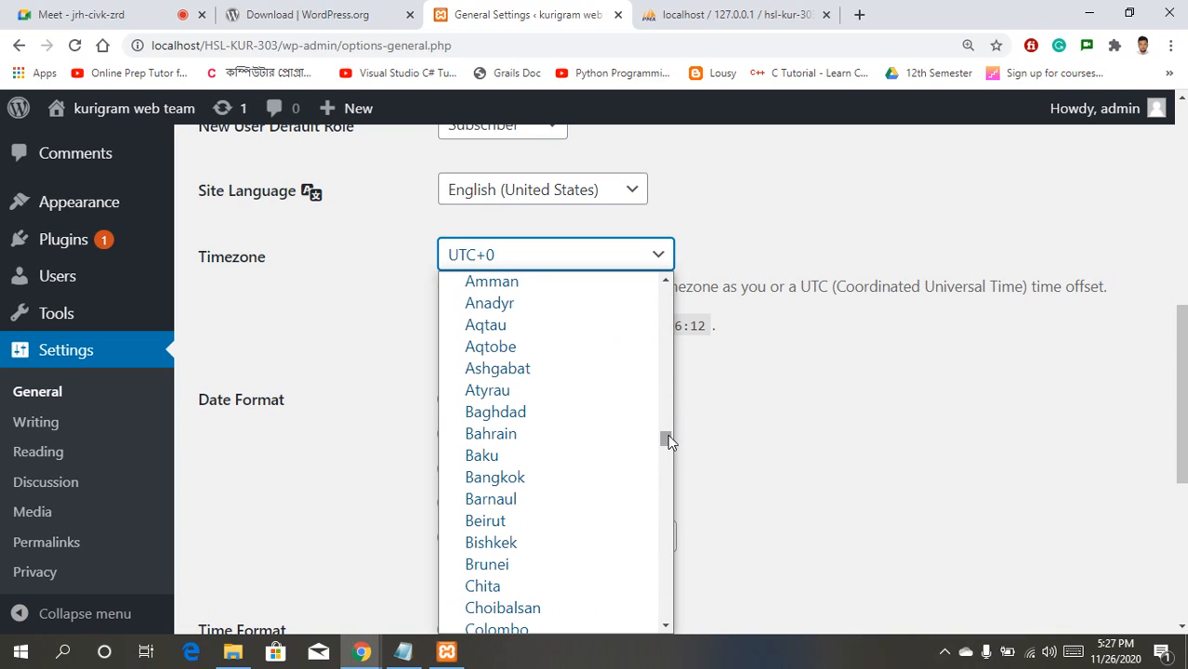
{"action": "left_click_drag", "start_coordinate": [665, 440], "coordinate": [666, 445]}
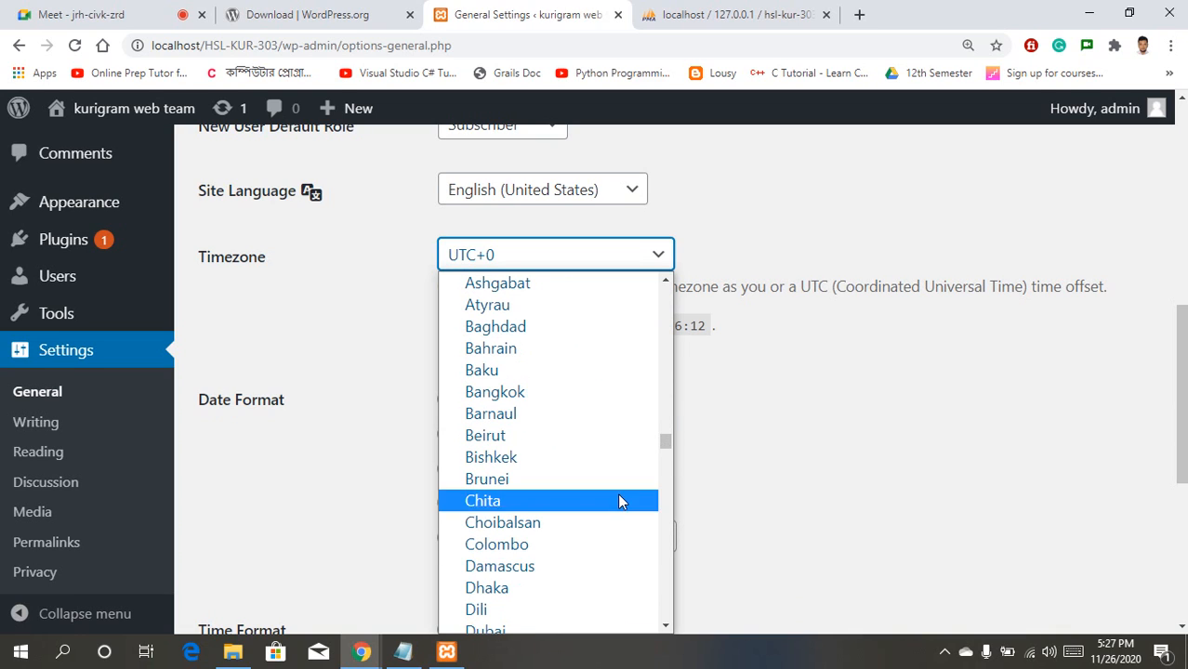
{"action": "left_click", "coordinate": [521, 589]}
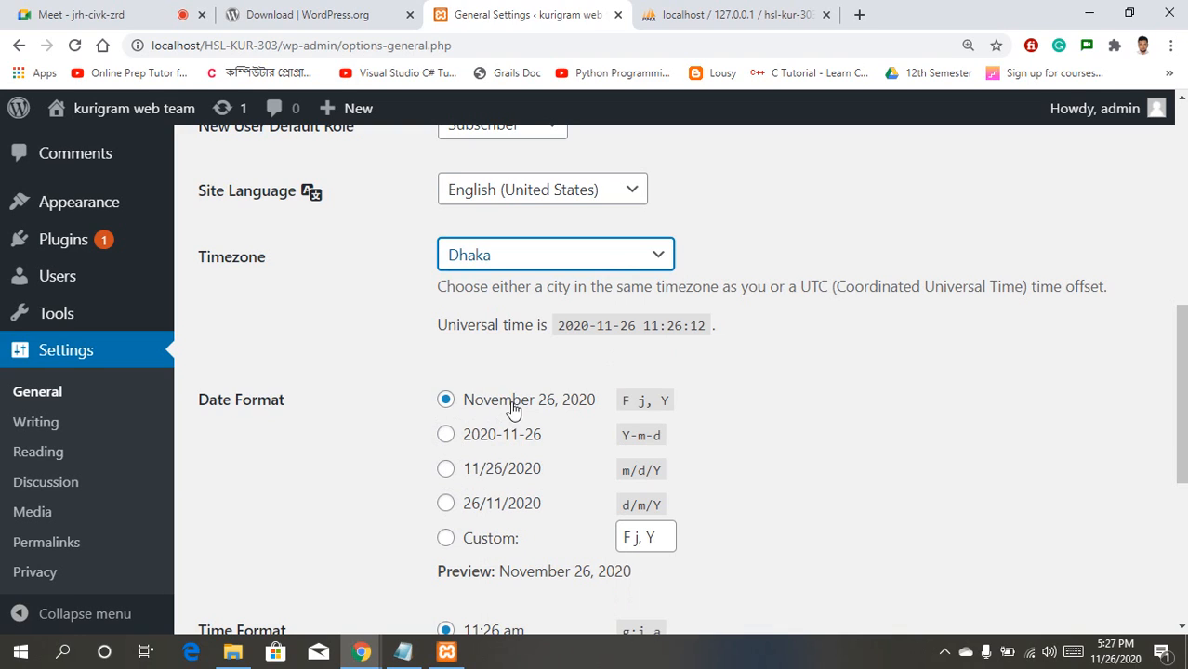
Step: Choose the 26/11/2020 (d/m/Y) date format and save the general settings
{"action": "left_click", "coordinate": [447, 507]}
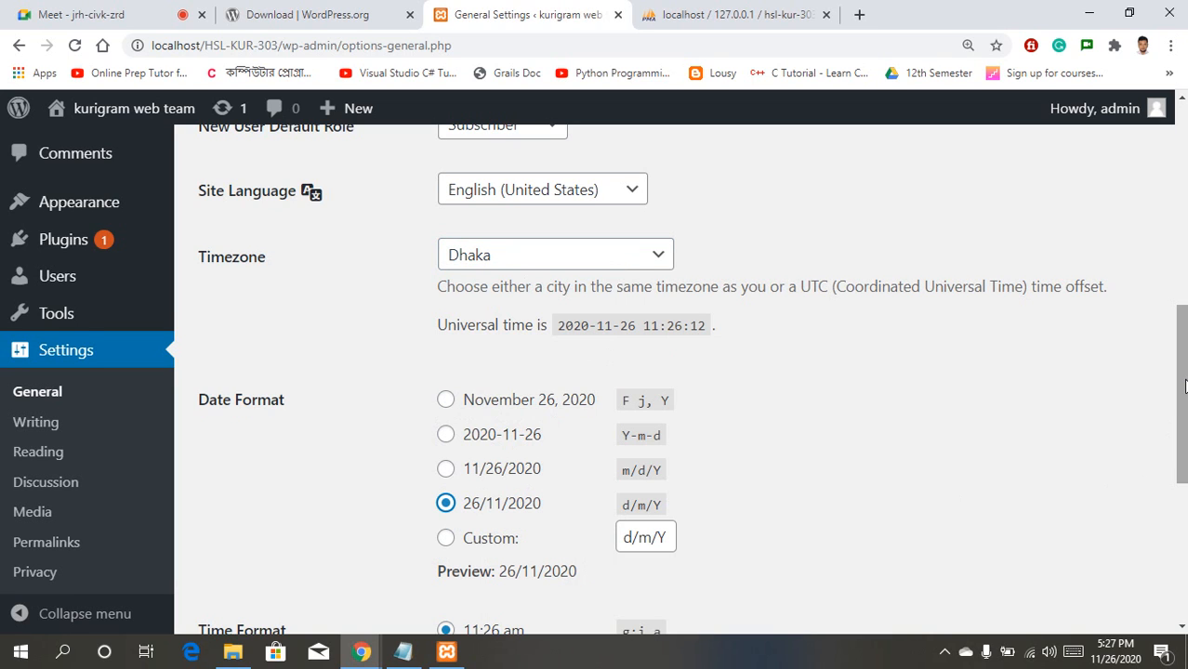
{"action": "scroll", "coordinate": [1185, 385], "scroll_direction": "down", "scroll_amount": 3}
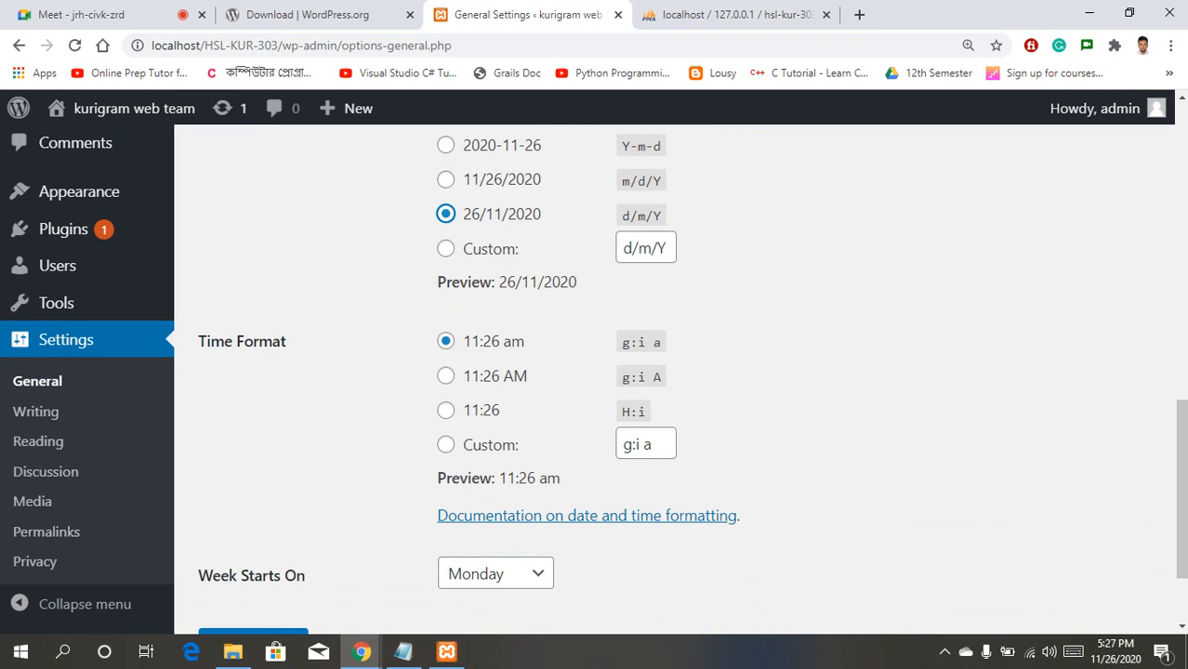
{"action": "left_click_drag", "start_coordinate": [1183, 486], "coordinate": [1183, 528]}
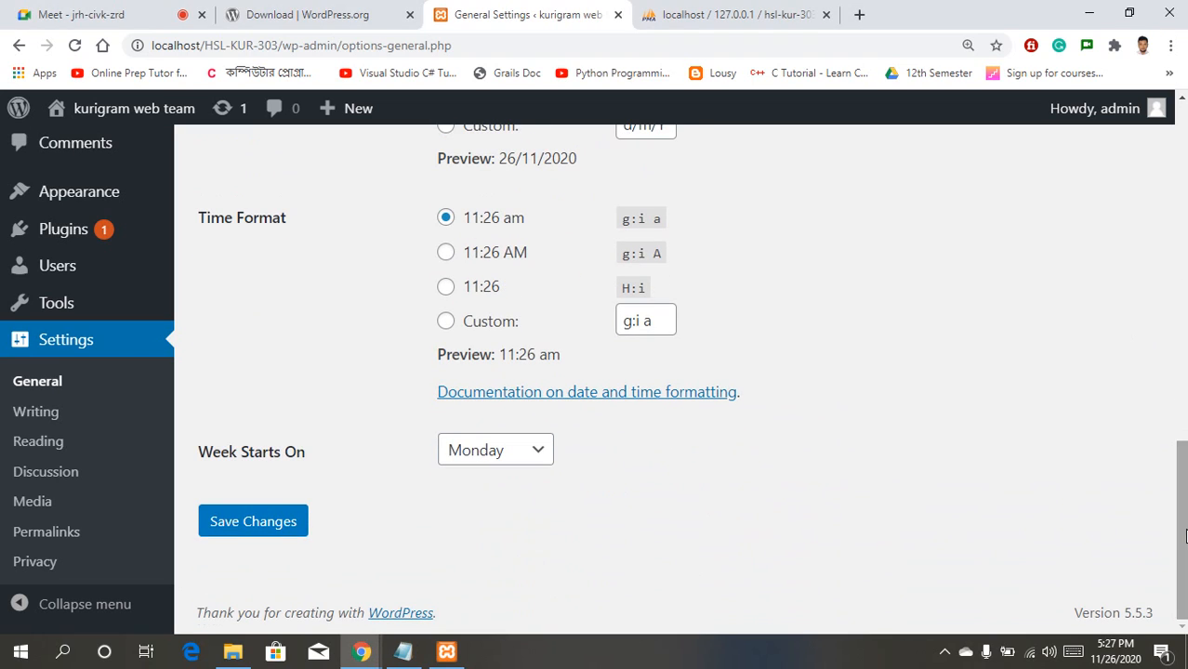
{"action": "left_click", "coordinate": [292, 524]}
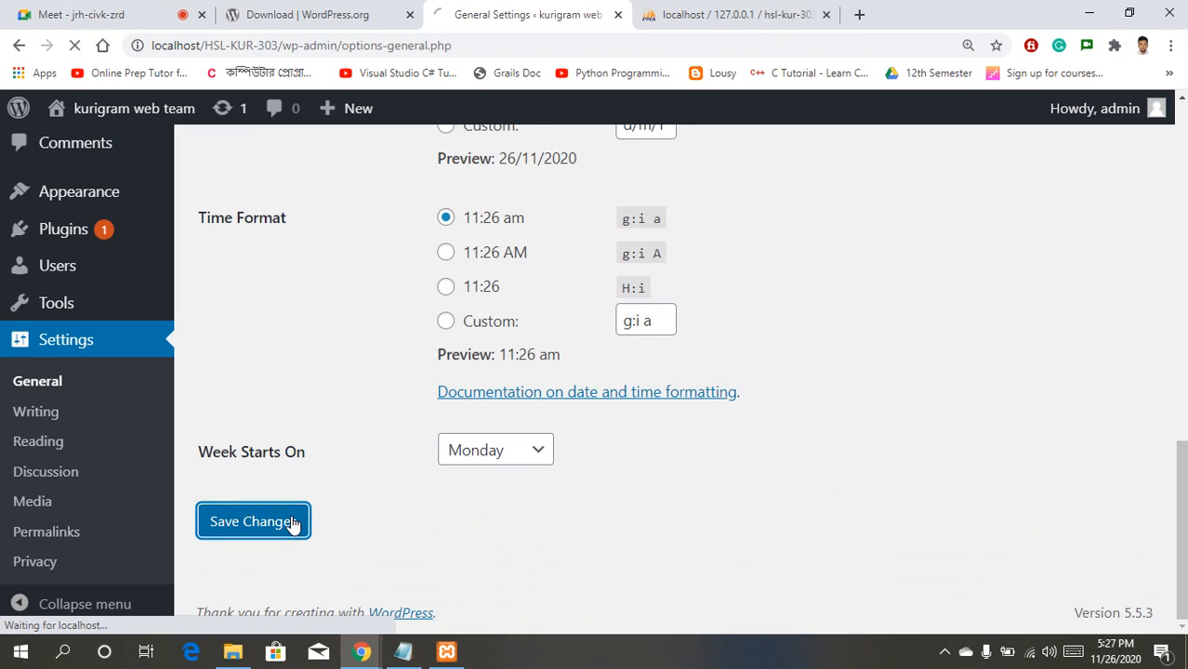